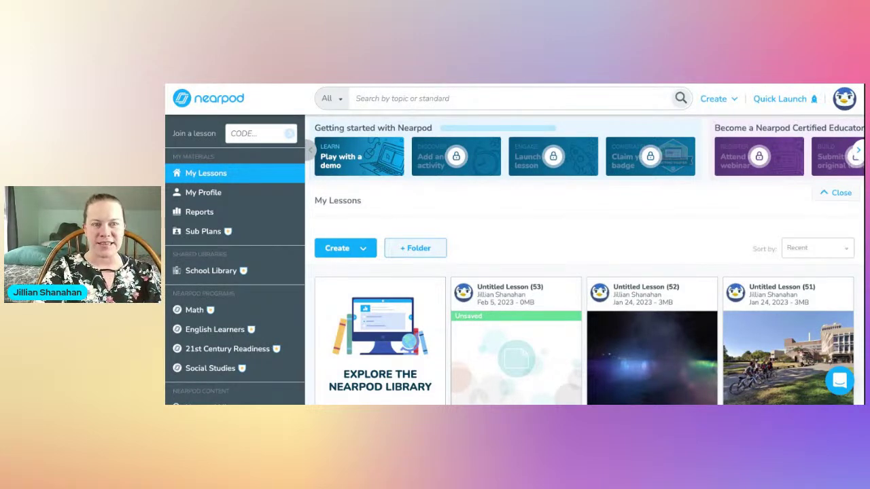
{"action": "scroll", "coordinate": [396, 272], "scroll_direction": "down", "scroll_amount": 2}
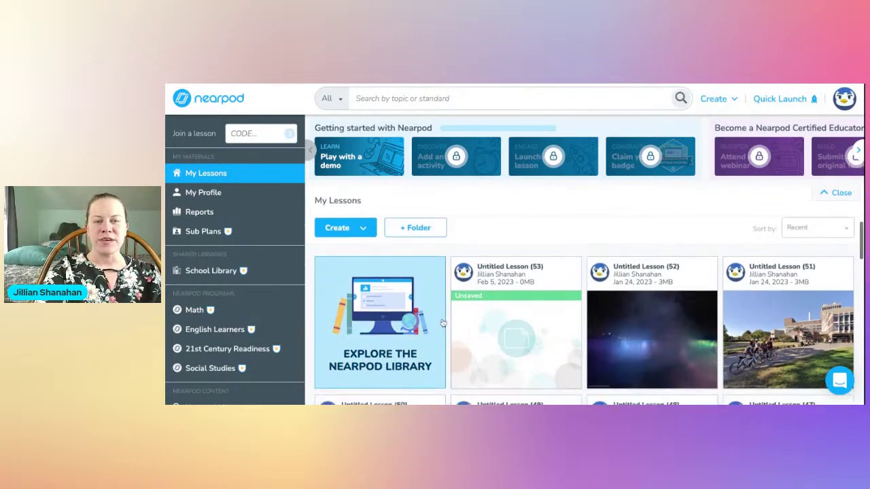
{"action": "scroll", "coordinate": [442, 324], "scroll_direction": "down", "scroll_amount": 5}
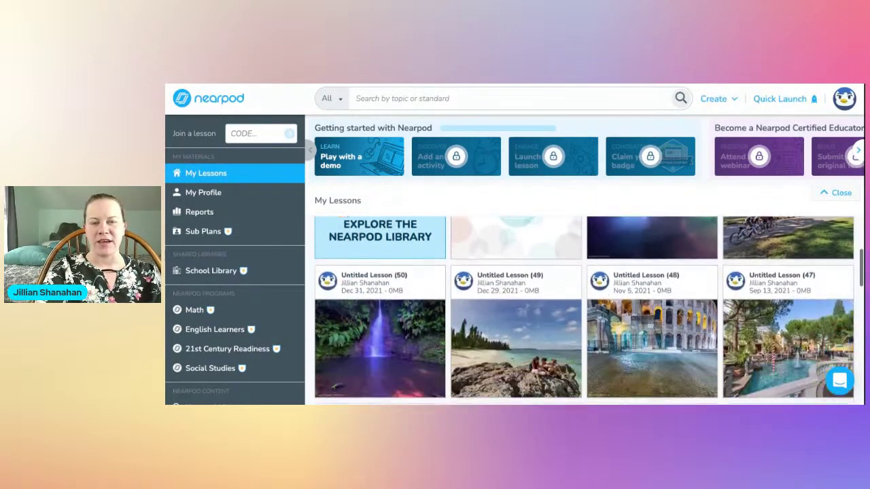
{"action": "scroll", "coordinate": [407, 313], "scroll_direction": "down", "scroll_amount": 2}
{"action": "scroll", "coordinate": [403, 275], "scroll_direction": "up", "scroll_amount": 10}
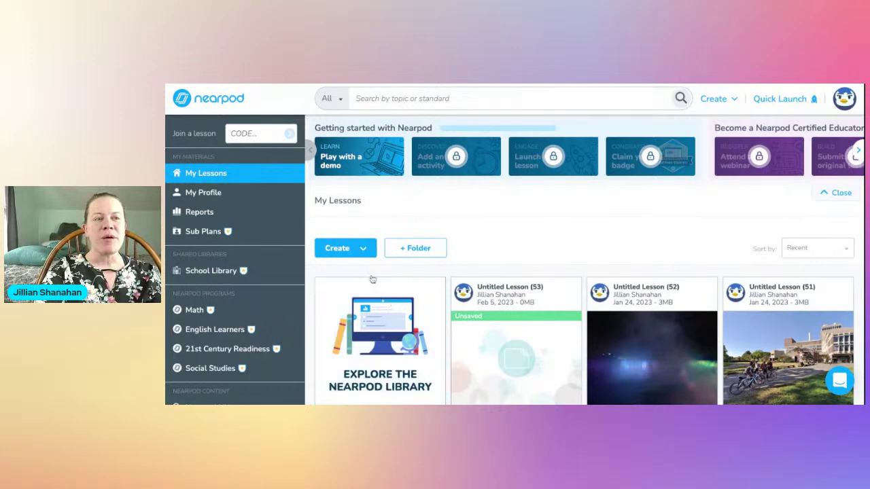
Start a new lesson, examine the content and activity types it can contain, and close the chooser
{"action": "left_click", "coordinate": [340, 248]}
{"action": "left_click", "coordinate": [368, 256]}
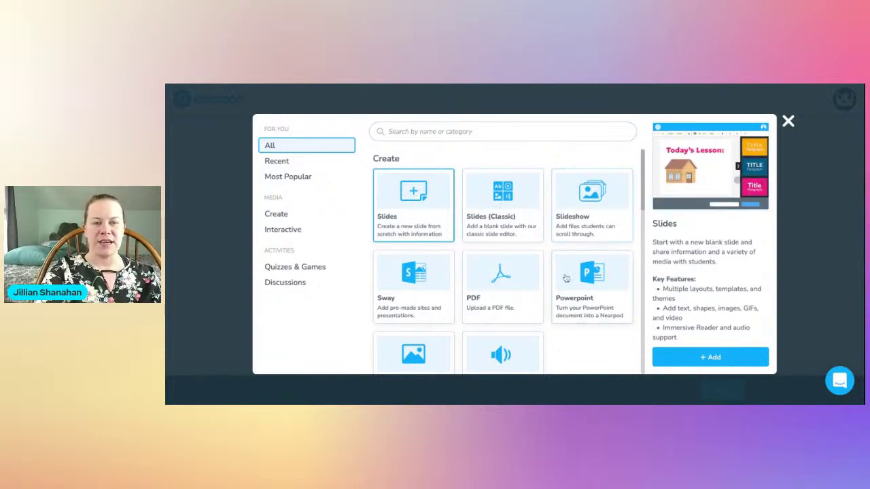
{"action": "scroll", "coordinate": [565, 279], "scroll_direction": "down", "scroll_amount": 1}
{"action": "scroll", "coordinate": [516, 338], "scroll_direction": "down", "scroll_amount": 5}
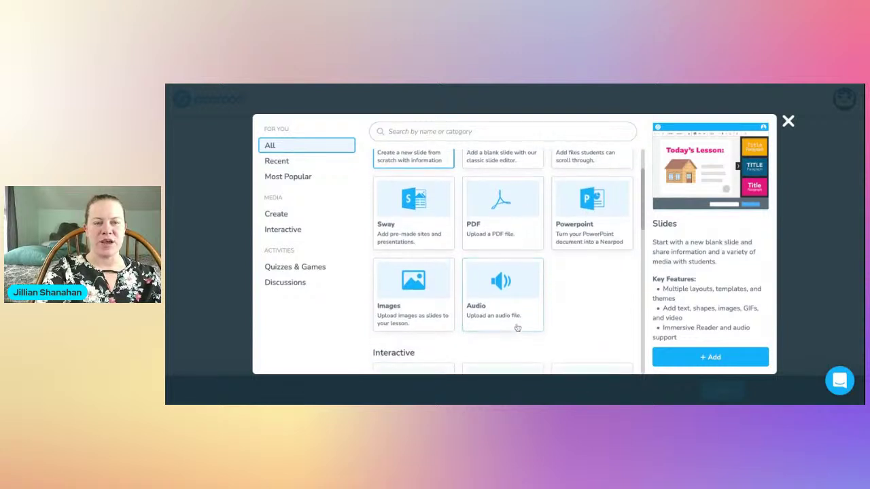
{"action": "scroll", "coordinate": [516, 311], "scroll_direction": "down", "scroll_amount": 12}
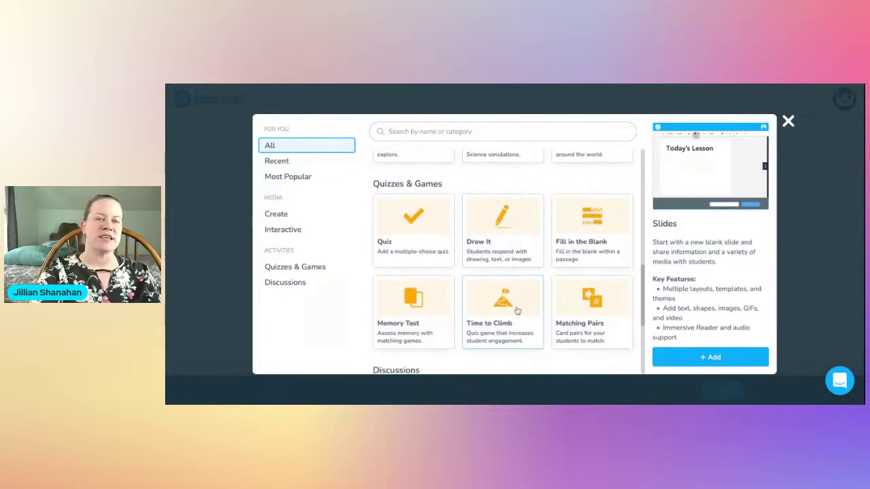
{"action": "scroll", "coordinate": [503, 299], "scroll_direction": "down", "scroll_amount": 4}
{"action": "scroll", "coordinate": [503, 299], "scroll_direction": "up", "scroll_amount": 3}
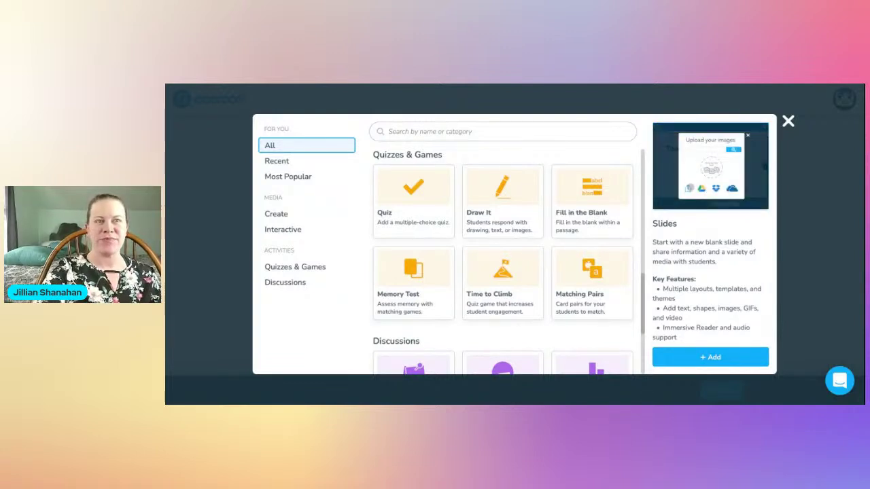
{"action": "left_click", "coordinate": [788, 121]}
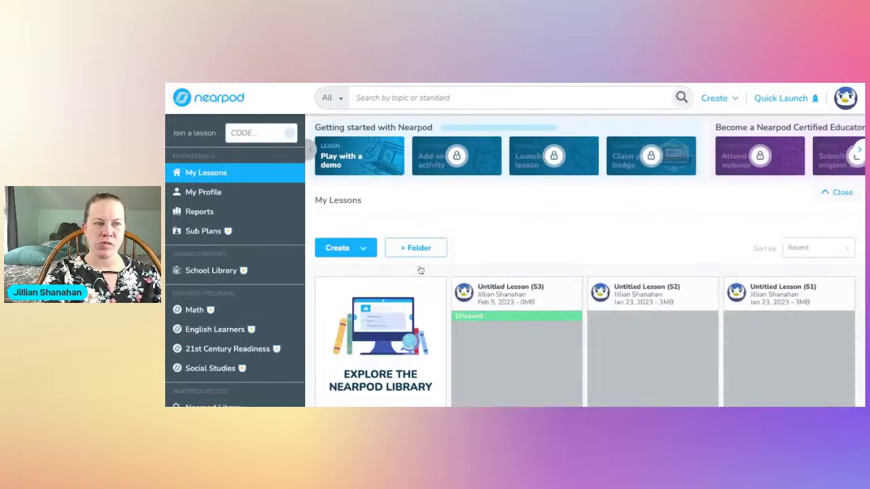
Find Untitled Lesson (26) in the saved lessons, launch it as Live Participation, and dismiss the join-code window
{"action": "scroll", "coordinate": [484, 309], "scroll_direction": "down", "scroll_amount": 5}
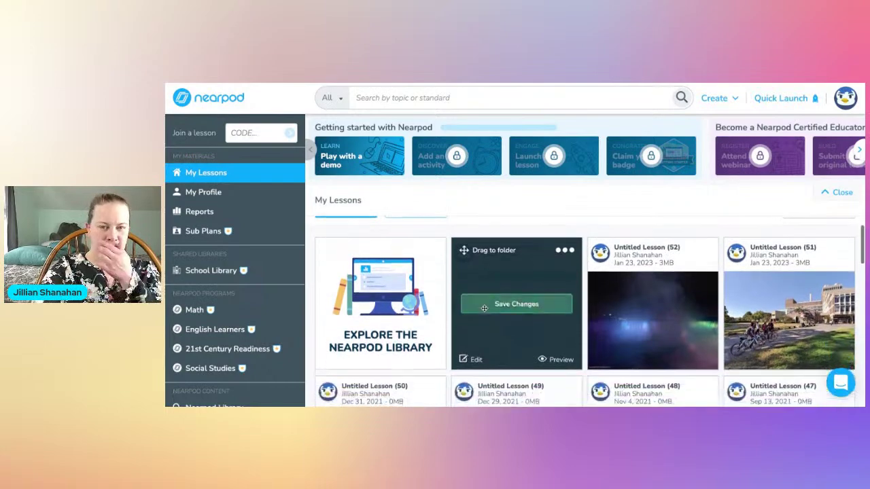
{"action": "scroll", "coordinate": [484, 308], "scroll_direction": "down", "scroll_amount": 5}
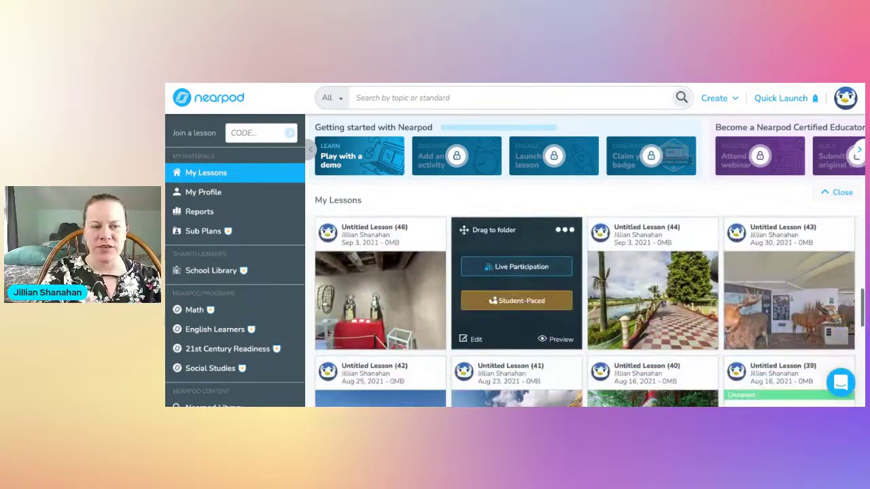
{"action": "scroll", "coordinate": [484, 309], "scroll_direction": "down", "scroll_amount": 4}
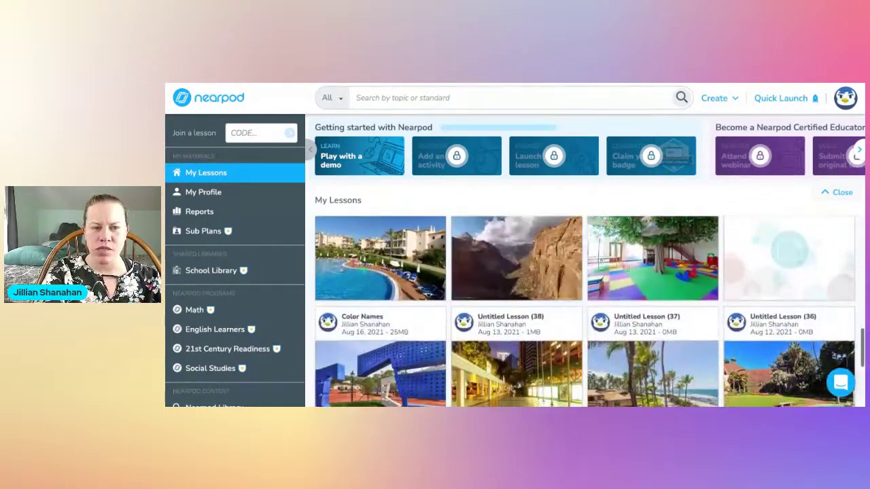
{"action": "scroll", "coordinate": [496, 348], "scroll_direction": "up", "scroll_amount": 2}
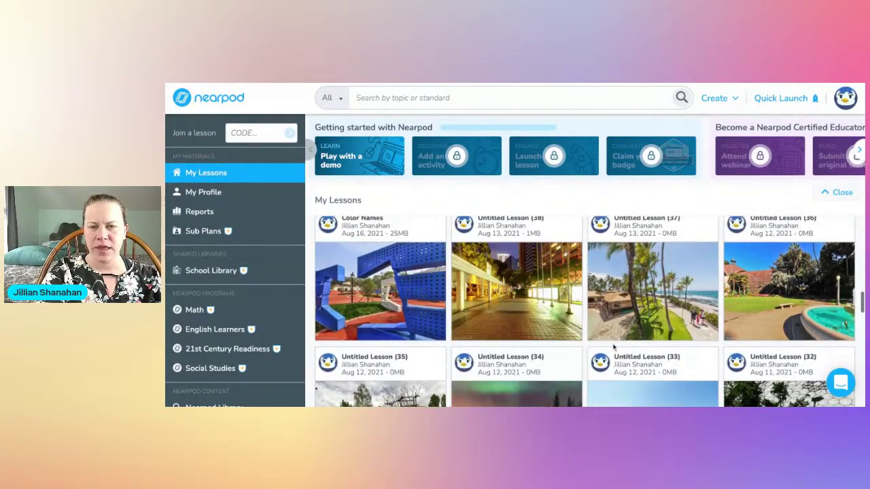
{"action": "scroll", "coordinate": [614, 348], "scroll_direction": "down", "scroll_amount": 3}
{"action": "scroll", "coordinate": [614, 348], "scroll_direction": "down", "scroll_amount": 2}
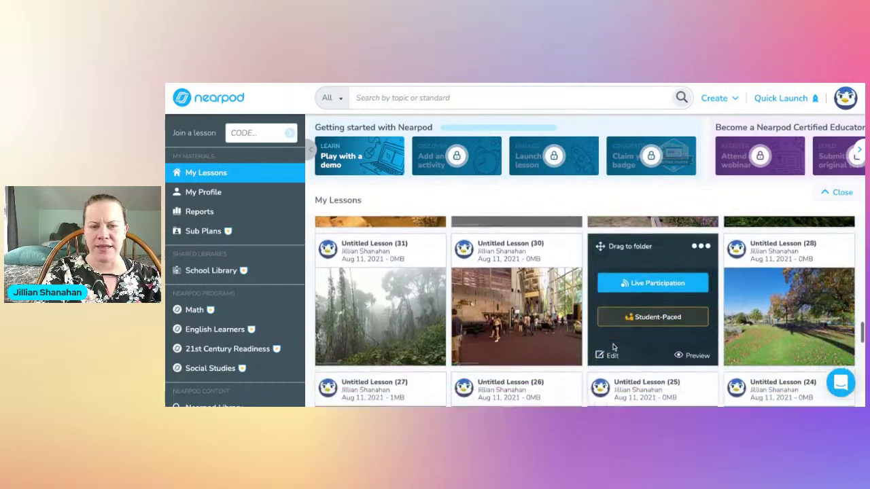
{"action": "scroll", "coordinate": [584, 394], "scroll_direction": "down", "scroll_amount": 2}
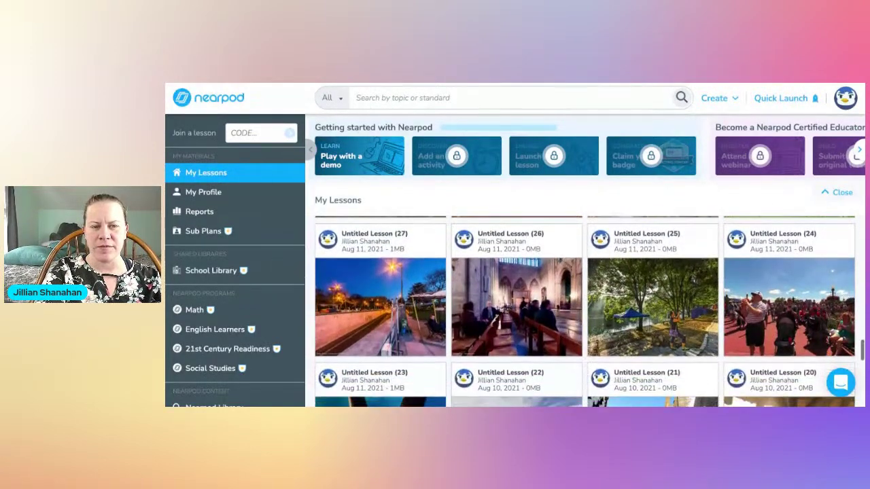
{"action": "mouse_move", "coordinate": [552, 310]}
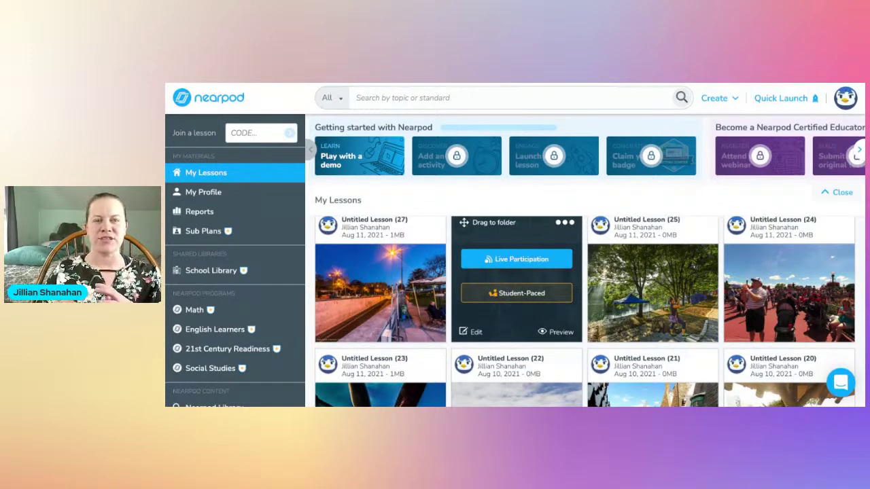
{"action": "left_click", "coordinate": [516, 259]}
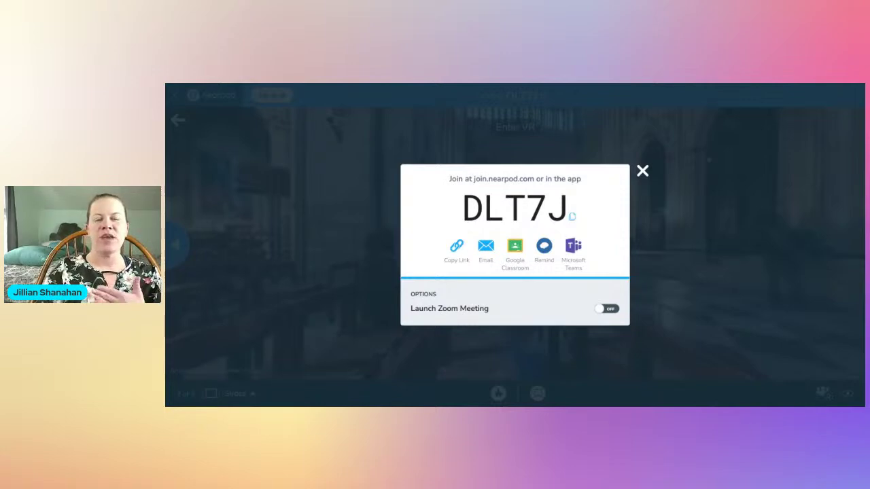
{"action": "left_click", "coordinate": [642, 173]}
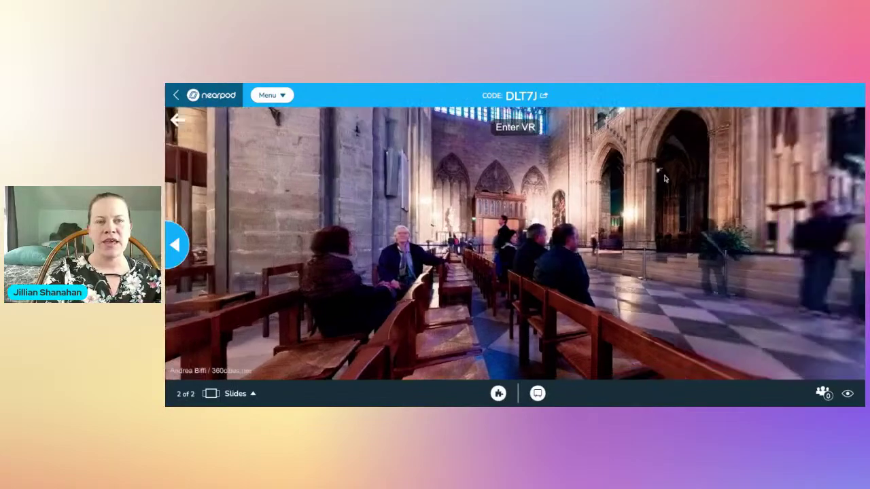
Explore the cathedral panorama, including a preview in VR mode, and check the list of participating students
{"action": "left_click_drag", "start_coordinate": [665, 179], "coordinate": [629, 198]}
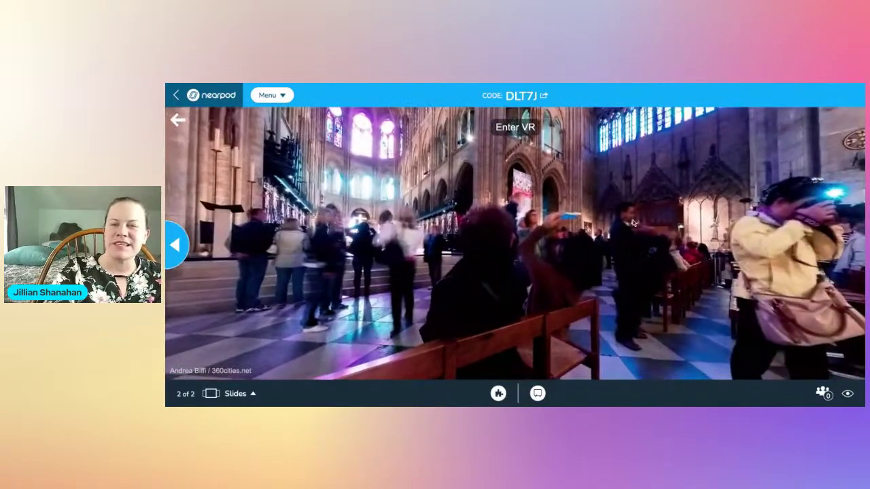
{"action": "mouse_move", "coordinate": [694, 230]}
{"action": "left_mouse_down"}
{"action": "mouse_move", "coordinate": [573, 253]}
{"action": "mouse_move", "coordinate": [588, 239]}
{"action": "mouse_move", "coordinate": [640, 235]}
{"action": "mouse_move", "coordinate": [476, 272]}
{"action": "mouse_move", "coordinate": [645, 286]}
{"action": "mouse_move", "coordinate": [632, 272]}
{"action": "mouse_move", "coordinate": [622, 292]}
{"action": "mouse_move", "coordinate": [591, 170]}
{"action": "mouse_move", "coordinate": [378, 200]}
{"action": "left_mouse_up"}
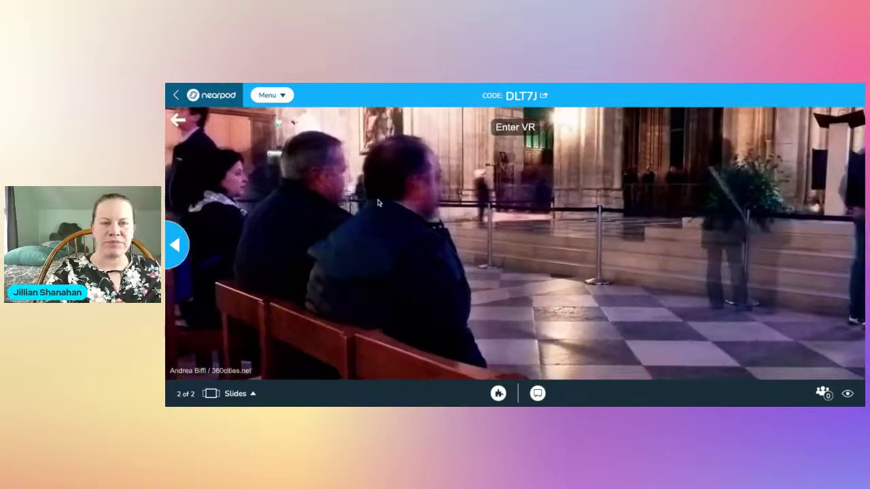
{"action": "left_click", "coordinate": [531, 127]}
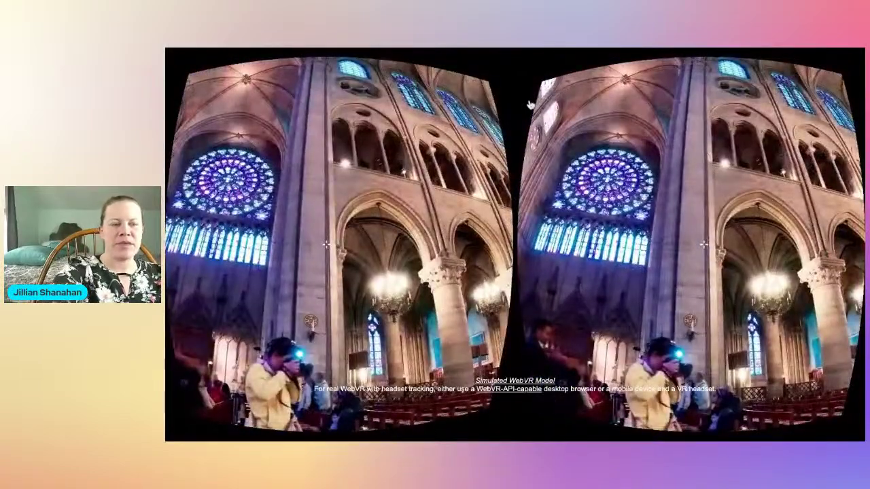
{"action": "key", "text": "Escape"}
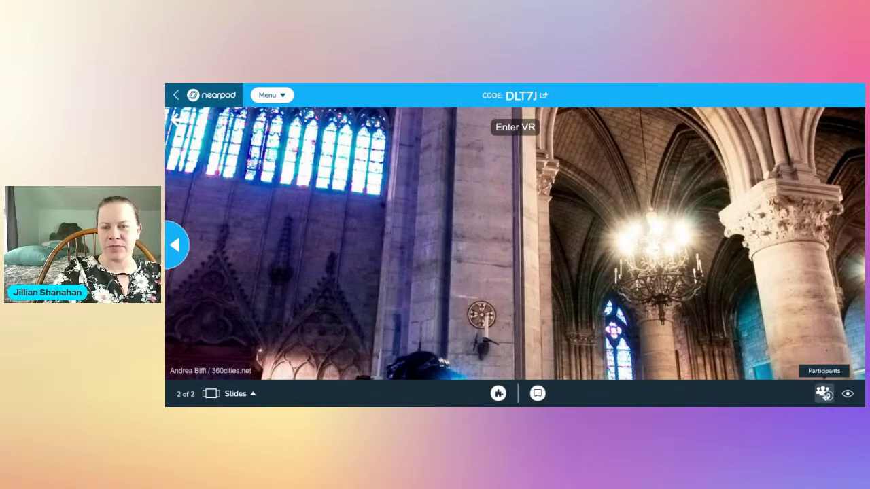
{"action": "left_click", "coordinate": [823, 393]}
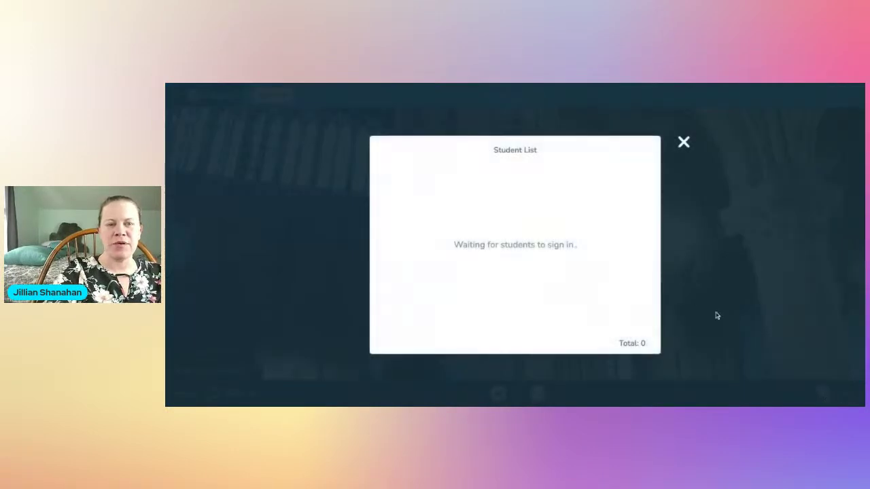
{"action": "left_click", "coordinate": [684, 142]}
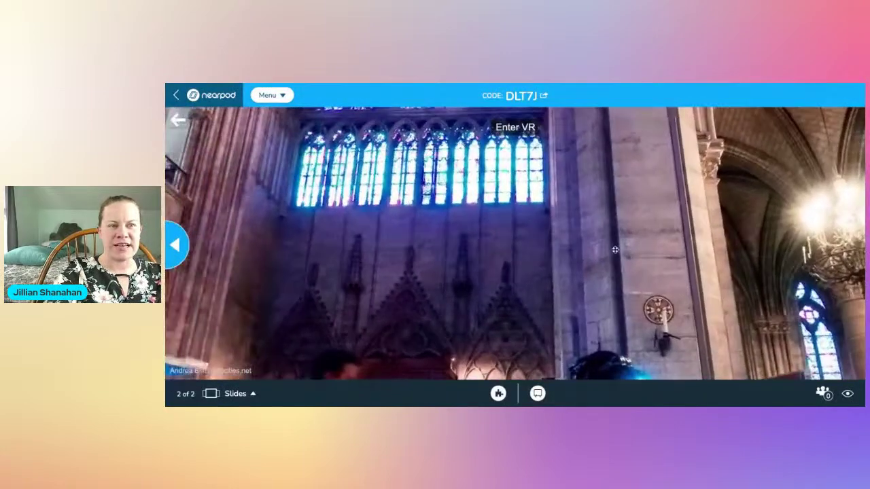
Look around the cathedral's stained-glass windows and exit the live lesson
{"action": "left_click_drag", "start_coordinate": [615, 250], "coordinate": [353, 239]}
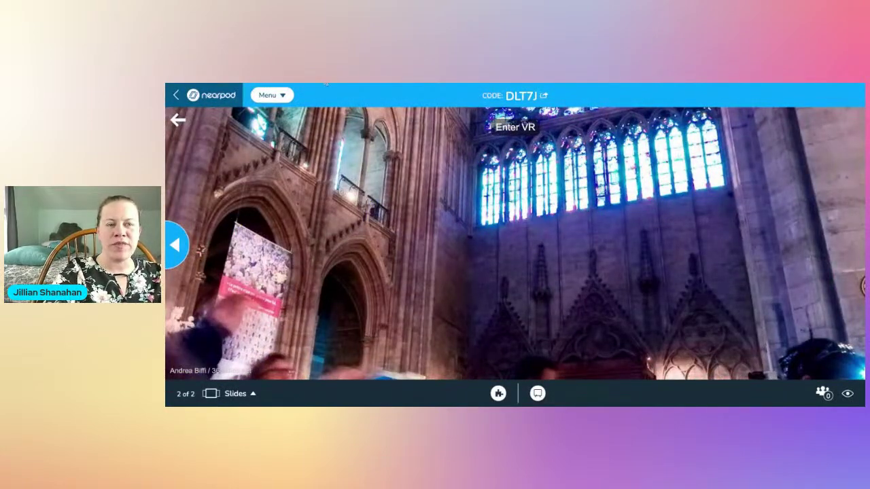
{"action": "left_click_drag", "start_coordinate": [433, 243], "coordinate": [639, 261]}
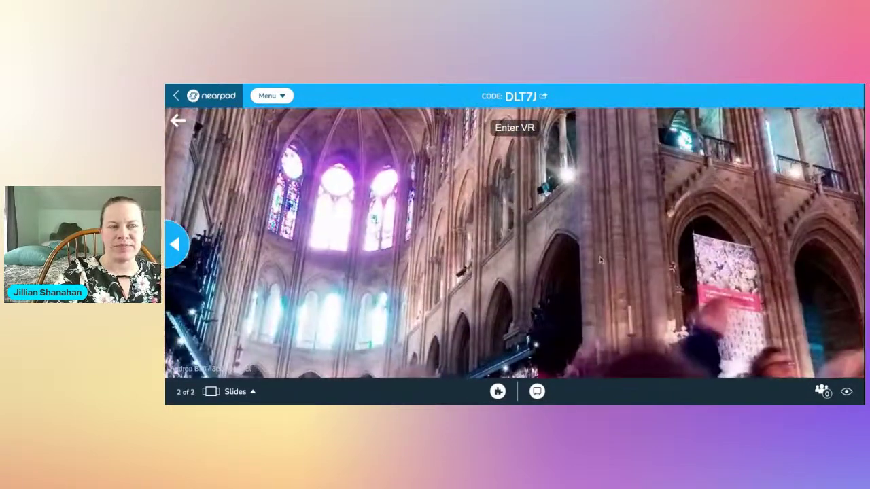
{"action": "left_click_drag", "start_coordinate": [324, 168], "coordinate": [409, 127]}
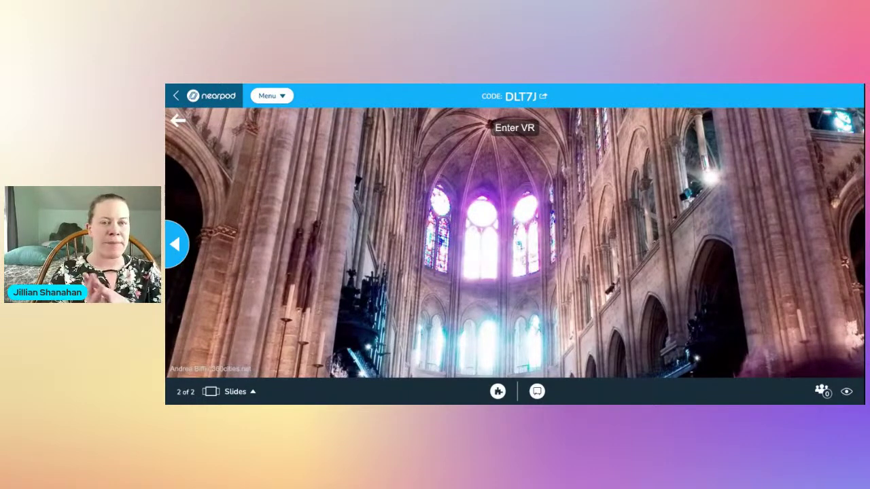
{"action": "left_click", "coordinate": [193, 103]}
{"action": "left_click", "coordinate": [555, 259]}
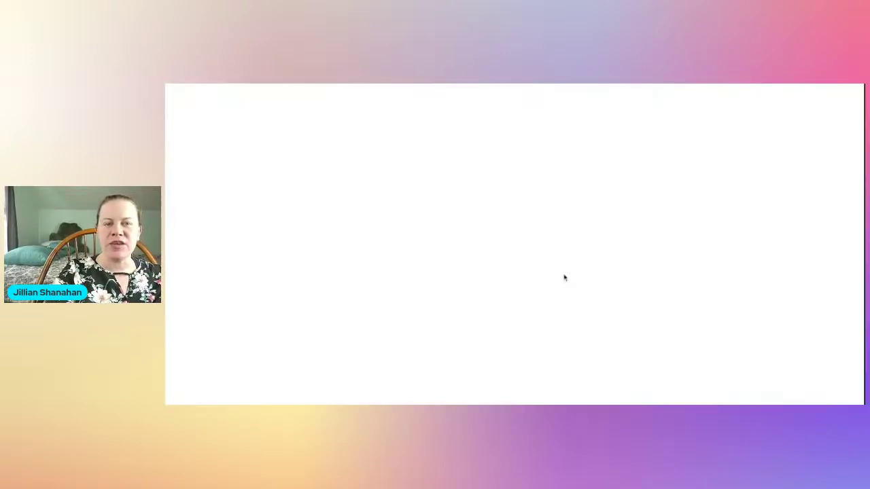
Launch the lesson between Untitled Lesson (46) and Untitled Lesson (44) as Student-Paced, and close its sharing window
{"action": "scroll", "coordinate": [566, 302], "scroll_direction": "down", "scroll_amount": 2}
{"action": "scroll", "coordinate": [566, 302], "scroll_direction": "down", "scroll_amount": 3}
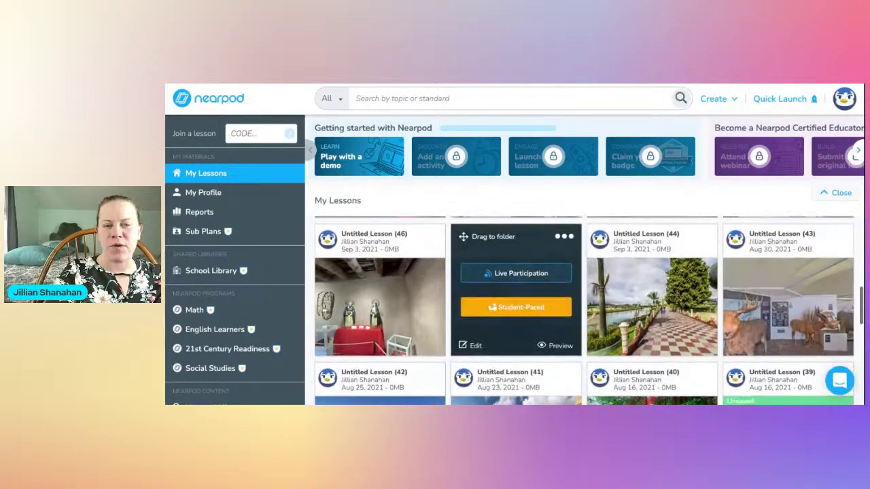
{"action": "left_click", "coordinate": [544, 310]}
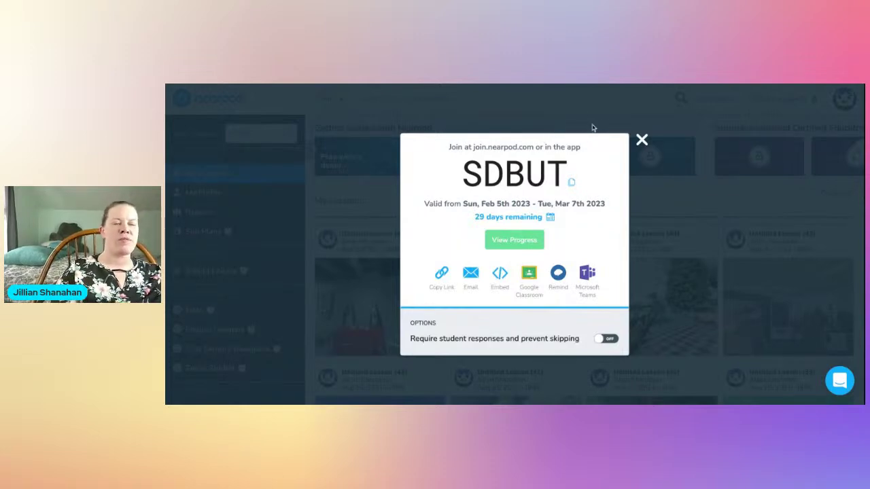
{"action": "left_click", "coordinate": [642, 140]}
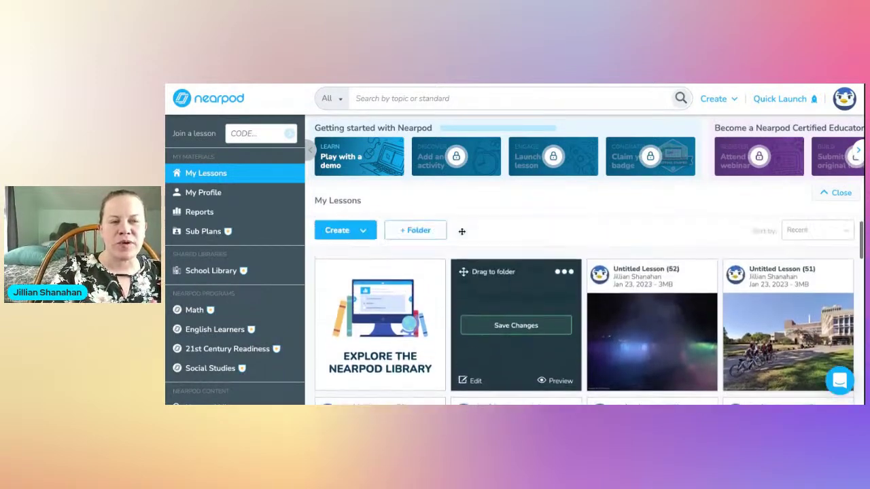
Create a new lesson and dismiss the content and activity chooser
{"action": "left_click", "coordinate": [362, 246]}
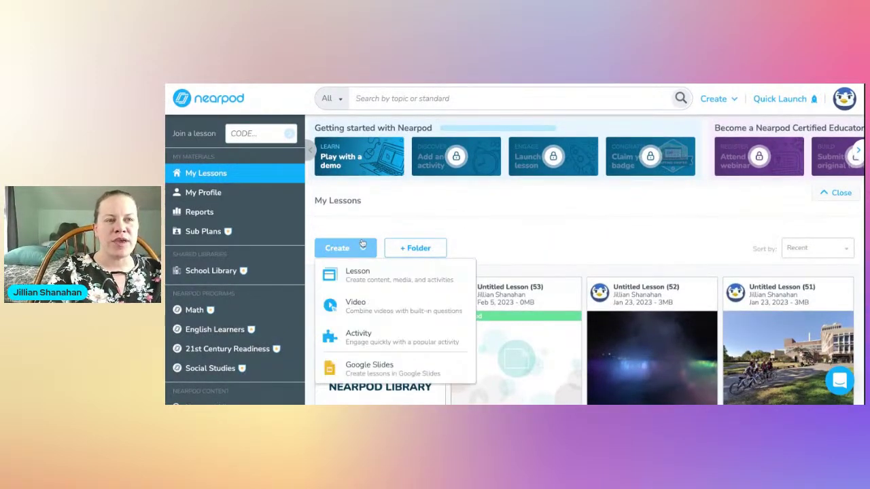
{"action": "left_click", "coordinate": [376, 279]}
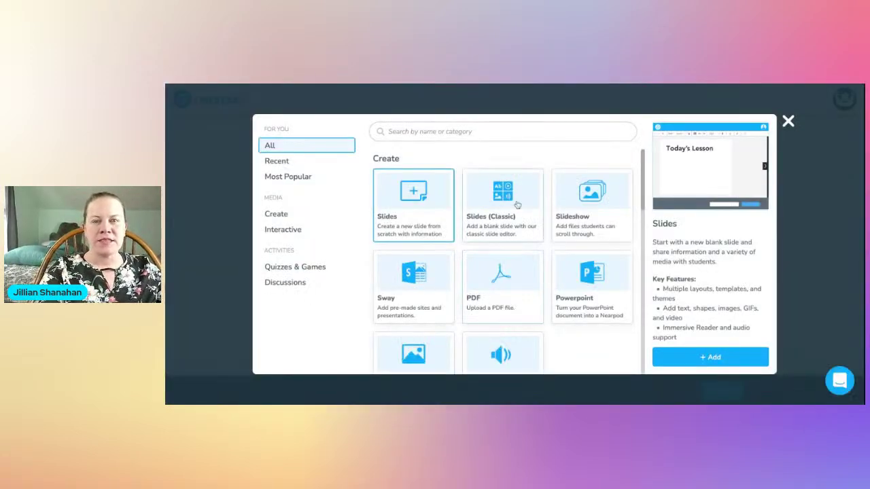
{"action": "left_click", "coordinate": [787, 121]}
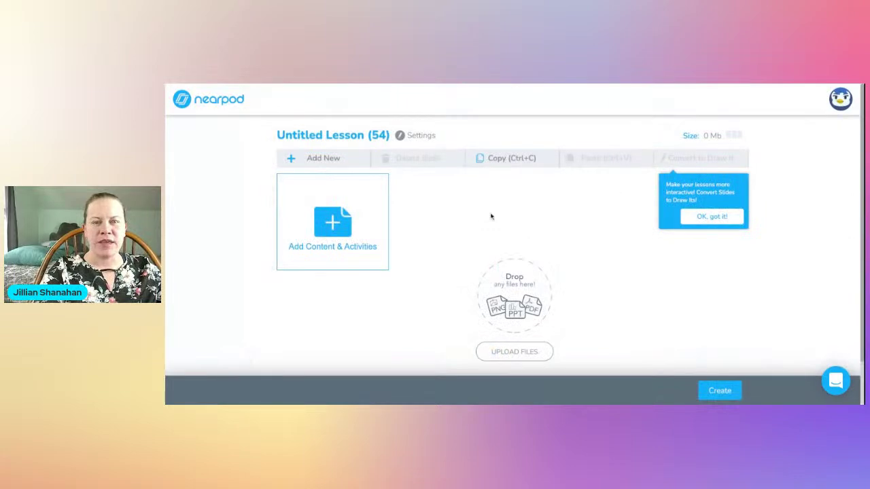
Add a VR Fieldtrip from the interactive content types to the empty lesson
{"action": "left_click", "coordinate": [334, 230]}
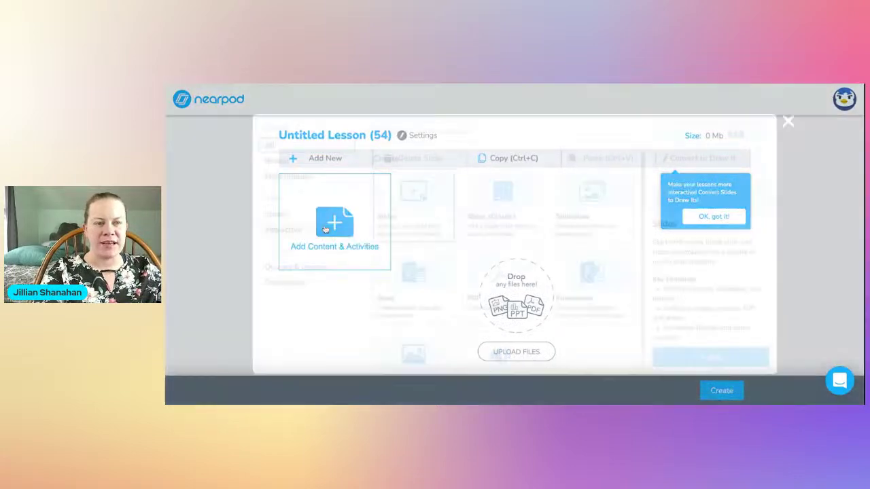
{"action": "scroll", "coordinate": [428, 281], "scroll_direction": "down", "scroll_amount": 8}
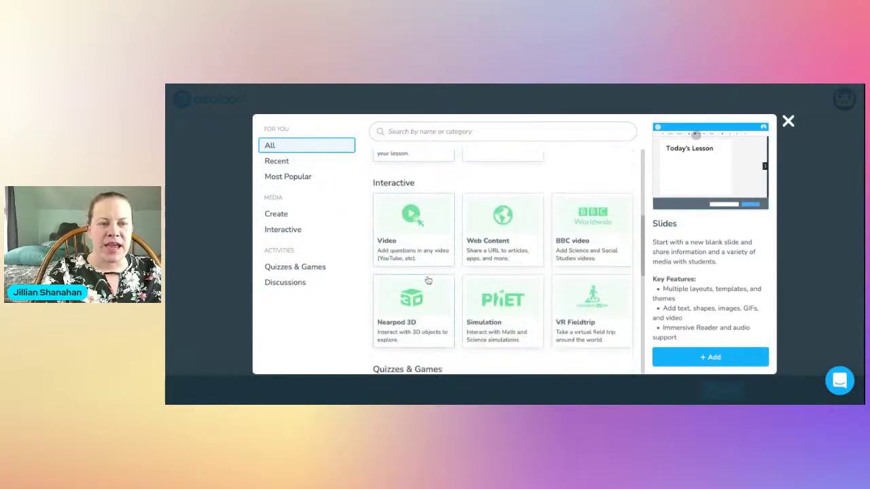
{"action": "scroll", "coordinate": [428, 281], "scroll_direction": "up", "scroll_amount": 3}
{"action": "left_click", "coordinate": [574, 270]}
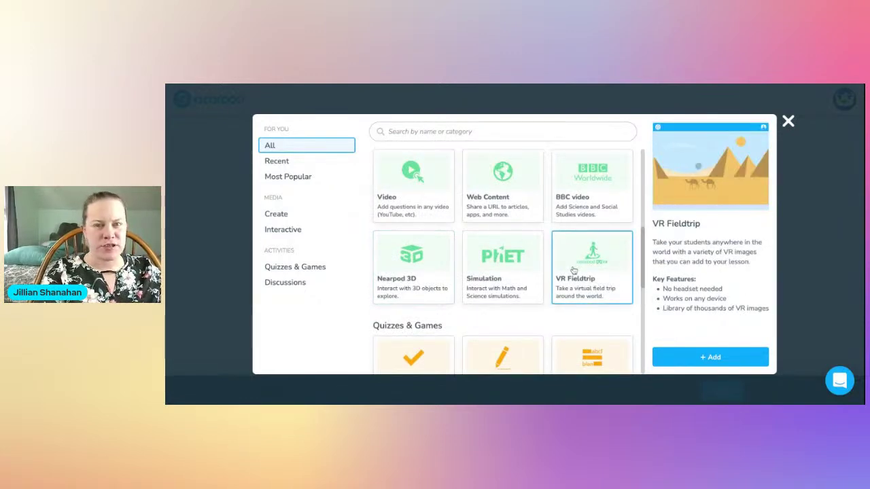
{"action": "left_click", "coordinate": [675, 355]}
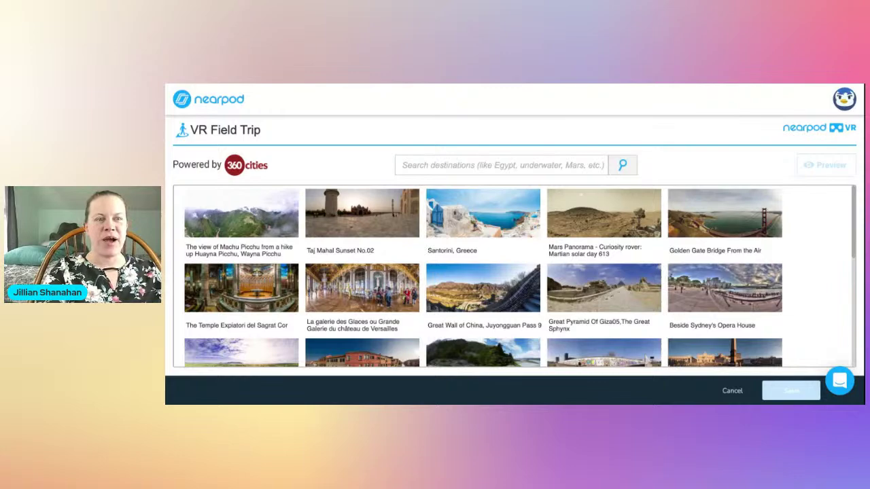
Browse the suggested field trip panoramas and search the destinations for "under the sea"
{"action": "type", "text": "under t"}
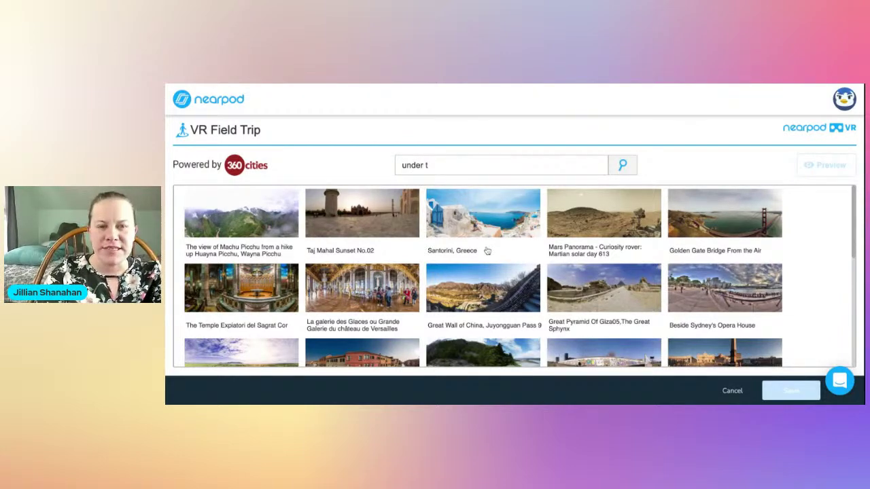
{"action": "scroll", "coordinate": [486, 250], "scroll_direction": "down", "scroll_amount": 5}
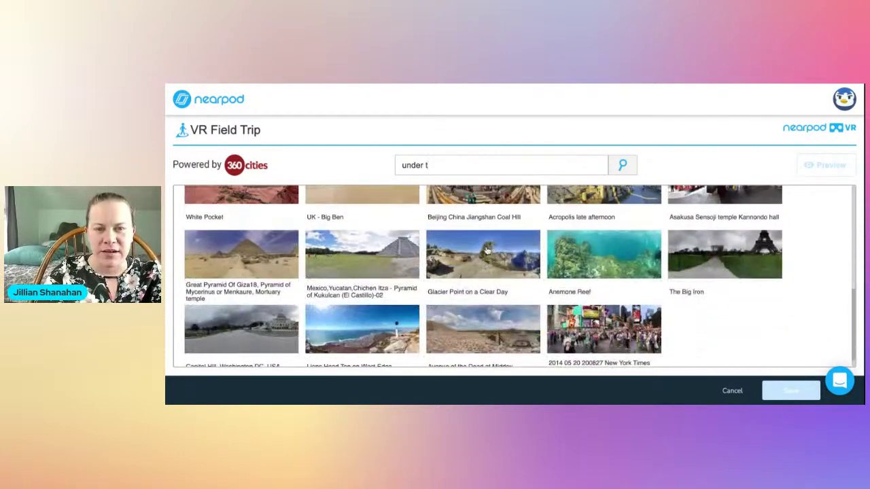
{"action": "scroll", "coordinate": [478, 297], "scroll_direction": "down", "scroll_amount": 1}
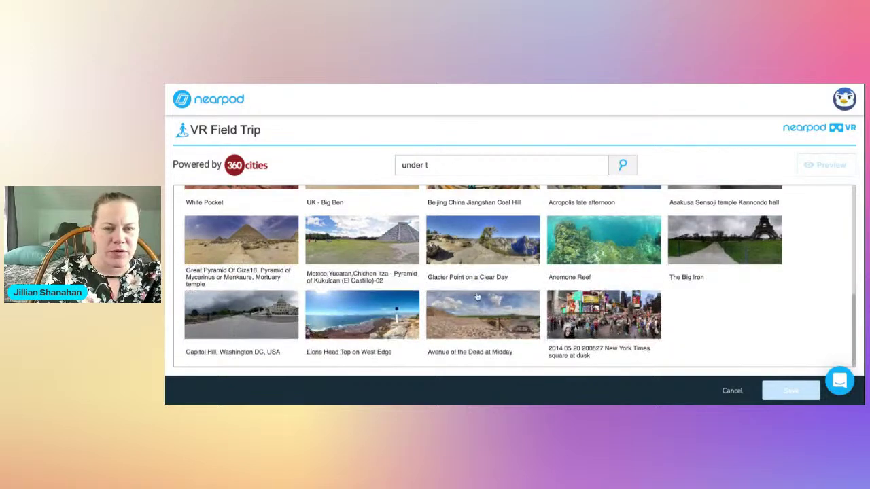
{"action": "scroll", "coordinate": [503, 307], "scroll_direction": "up", "scroll_amount": 1}
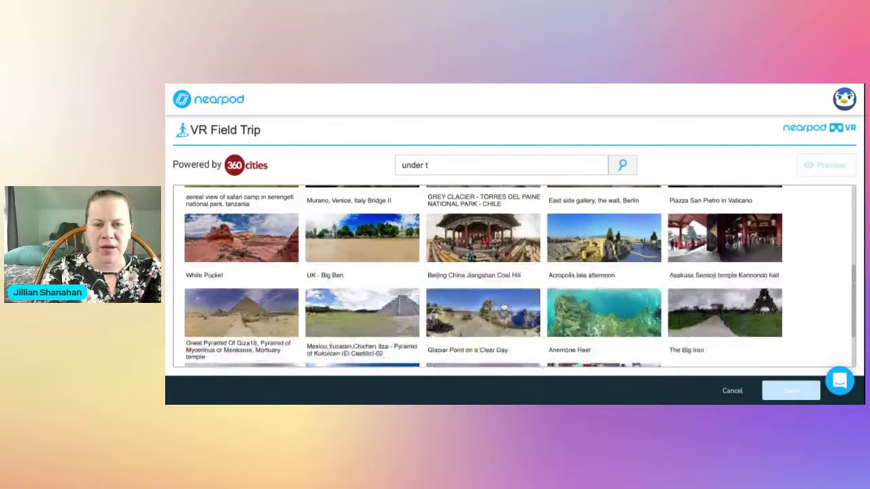
{"action": "scroll", "coordinate": [486, 278], "scroll_direction": "up", "scroll_amount": 3}
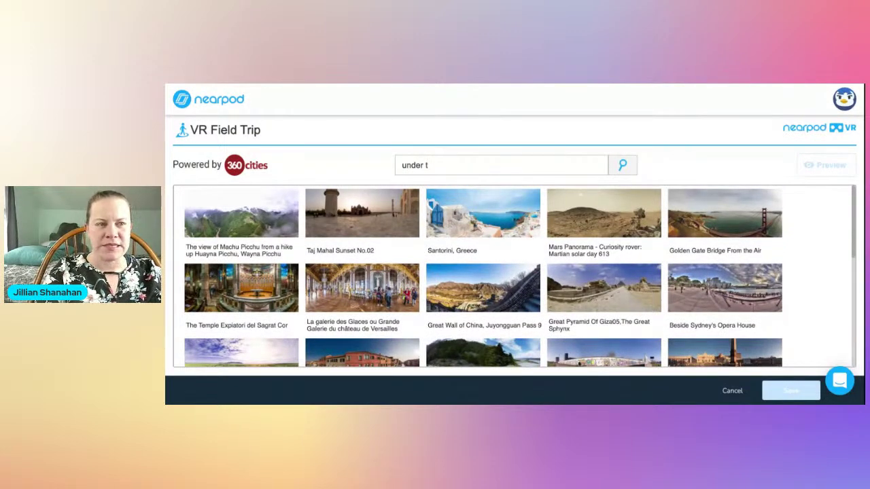
{"action": "type", "text": "sea"}
{"action": "key", "text": "Return"}
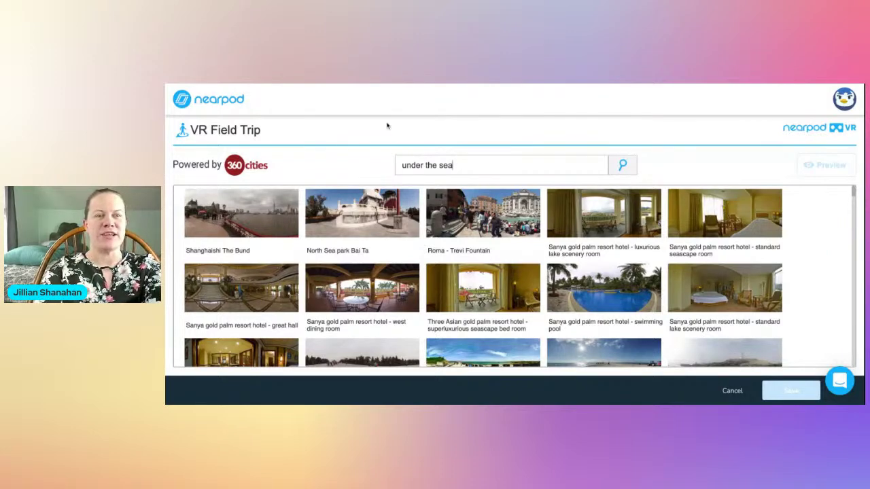
Search the field trip destinations for "egypt" and look through the panoramas found
{"action": "triple_click", "coordinate": [442, 165]}
{"action": "type", "text": "egypt"}
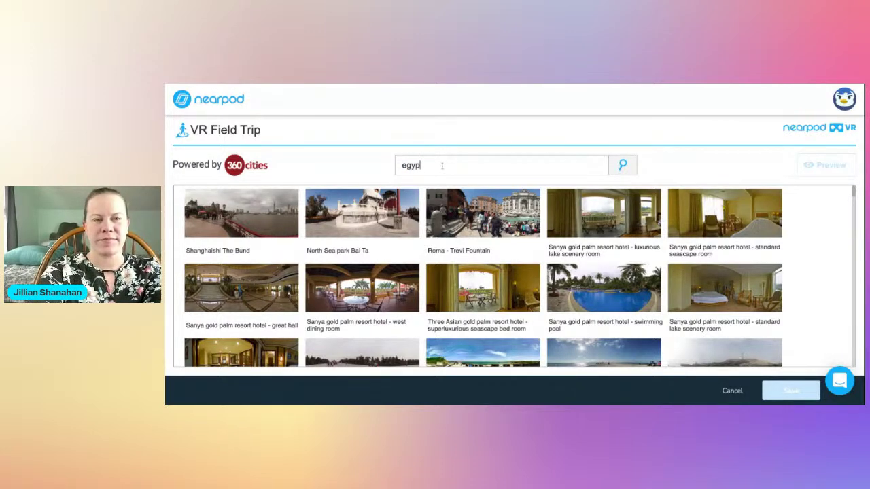
{"action": "key", "text": "Return"}
{"action": "scroll", "coordinate": [559, 261], "scroll_direction": "down", "scroll_amount": 2}
{"action": "scroll", "coordinate": [560, 260], "scroll_direction": "down", "scroll_amount": 2}
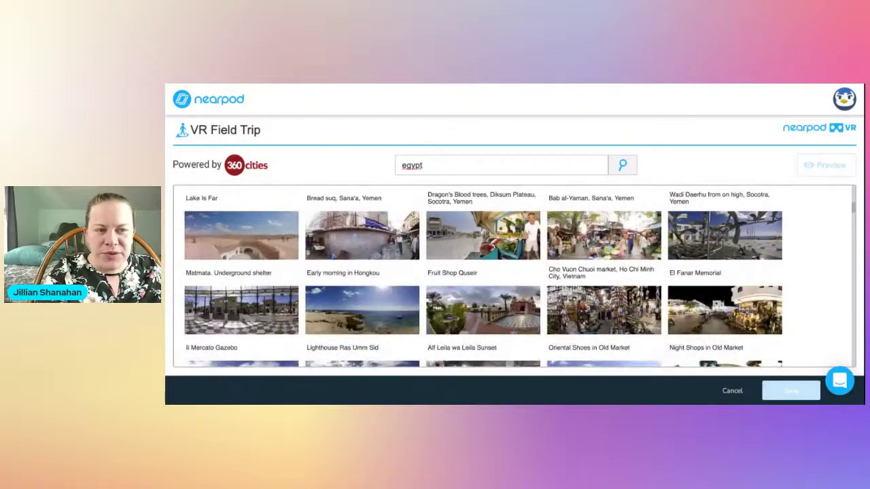
{"action": "scroll", "coordinate": [555, 272], "scroll_direction": "down", "scroll_amount": 5}
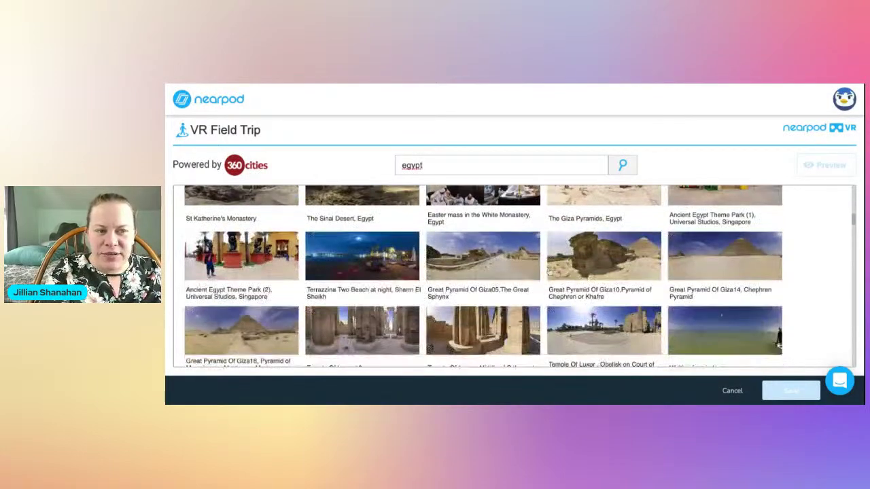
{"action": "scroll", "coordinate": [508, 286], "scroll_direction": "down", "scroll_amount": 1}
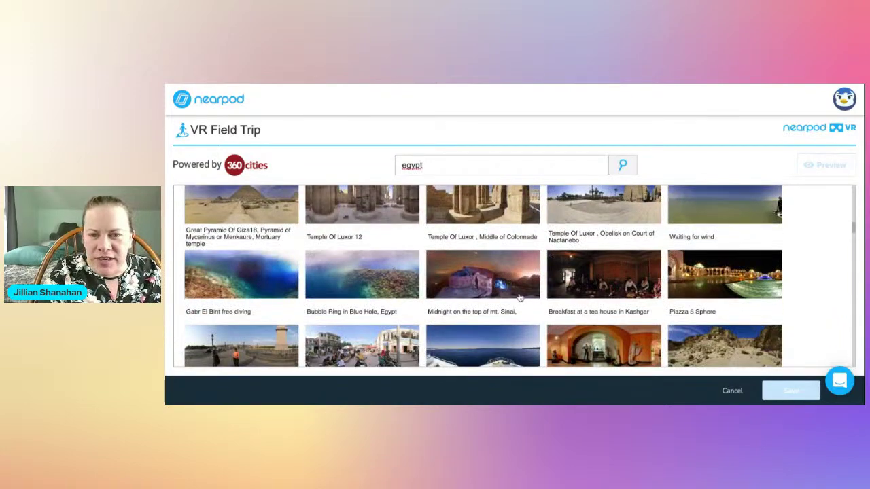
{"action": "scroll", "coordinate": [520, 298], "scroll_direction": "down", "scroll_amount": 3}
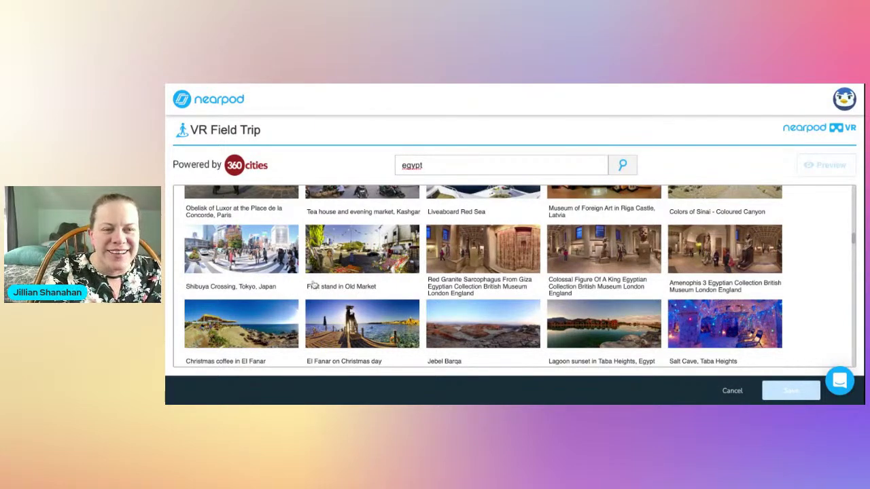
{"action": "scroll", "coordinate": [447, 296], "scroll_direction": "down", "scroll_amount": 5}
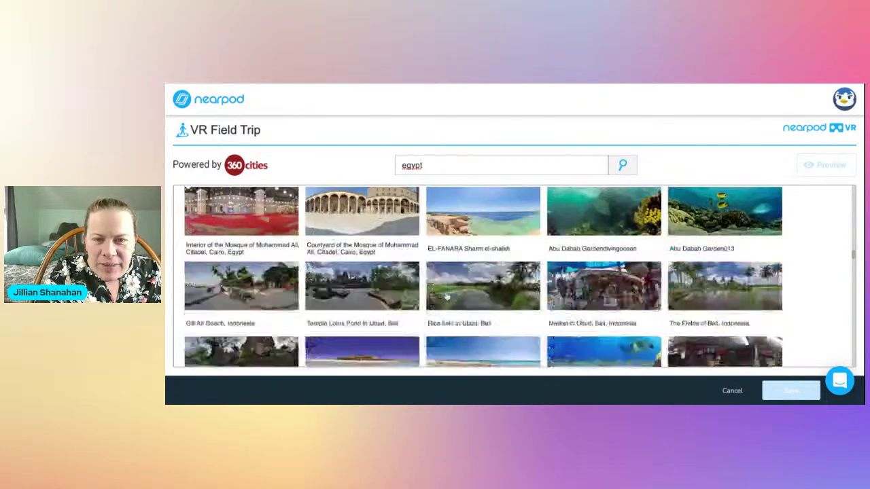
{"action": "scroll", "coordinate": [484, 277], "scroll_direction": "up", "scroll_amount": 10}
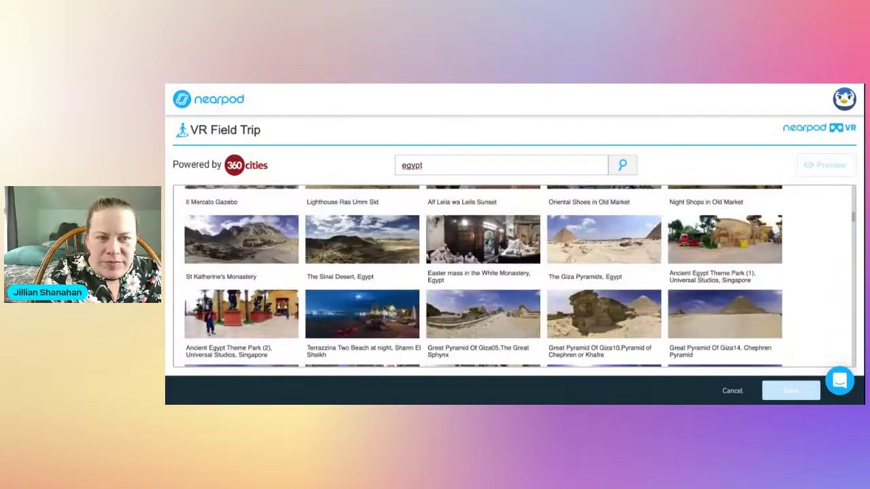
{"action": "scroll", "coordinate": [483, 276], "scroll_direction": "down", "scroll_amount": 3}
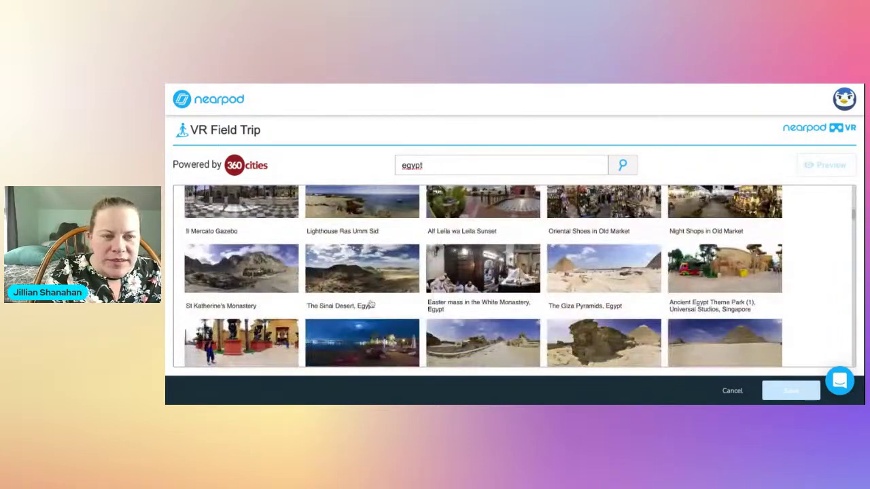
{"action": "scroll", "coordinate": [366, 279], "scroll_direction": "up", "scroll_amount": 3}
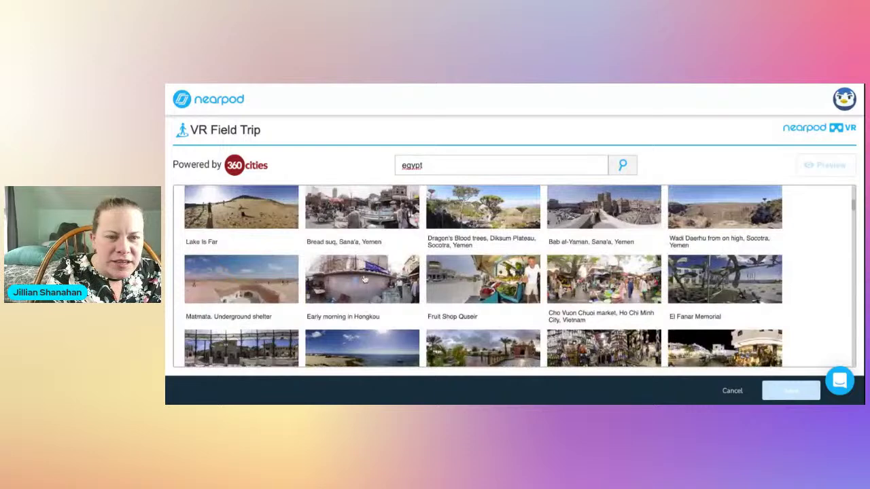
{"action": "scroll", "coordinate": [483, 276], "scroll_direction": "up", "scroll_amount": 3}
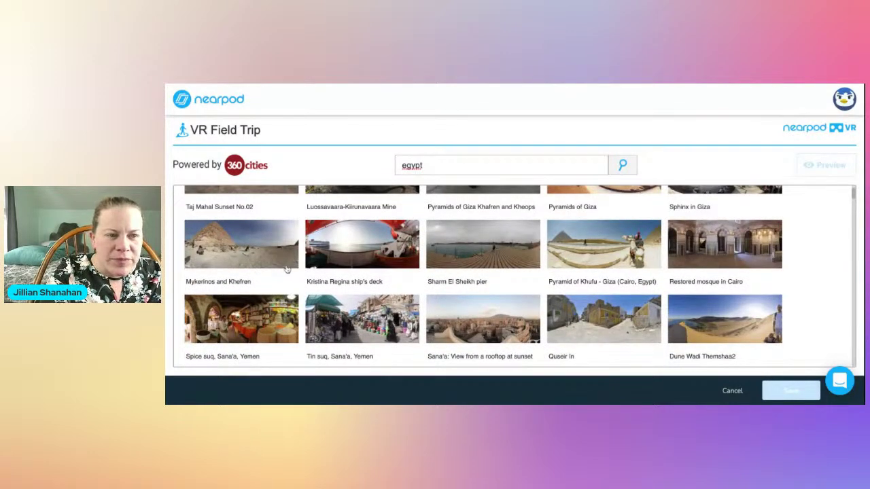
{"action": "scroll", "coordinate": [288, 270], "scroll_direction": "up", "scroll_amount": 1}
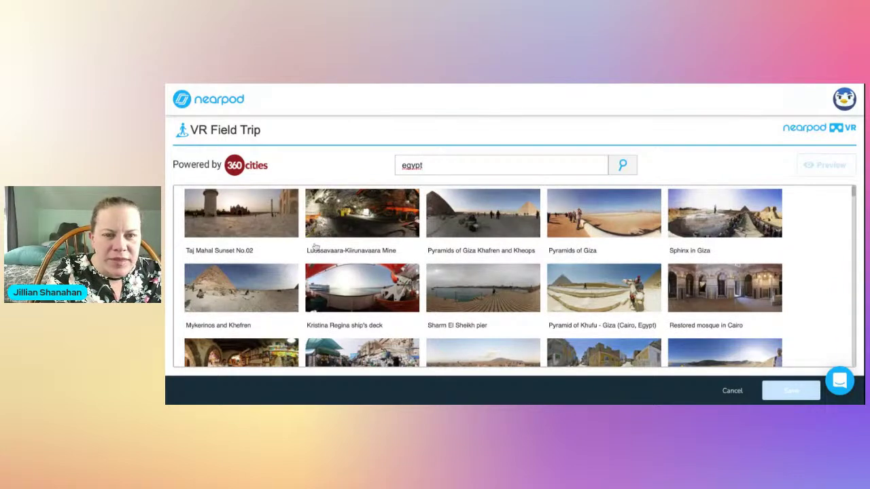
Choose the Sphinx in Giza panorama and save it as the lesson's field trip
{"action": "scroll", "coordinate": [515, 276], "scroll_direction": "down", "scroll_amount": 4}
{"action": "scroll", "coordinate": [625, 244], "scroll_direction": "up", "scroll_amount": 4}
{"action": "left_click", "coordinate": [706, 225]}
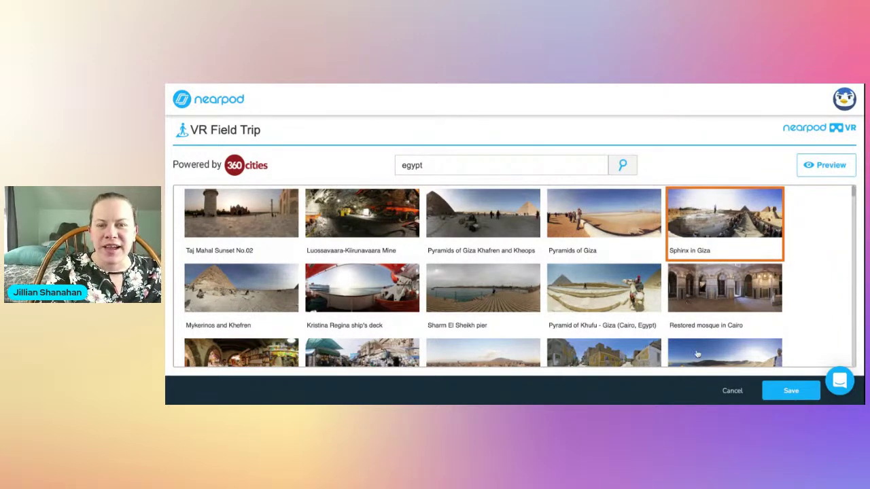
{"action": "left_click", "coordinate": [791, 390]}
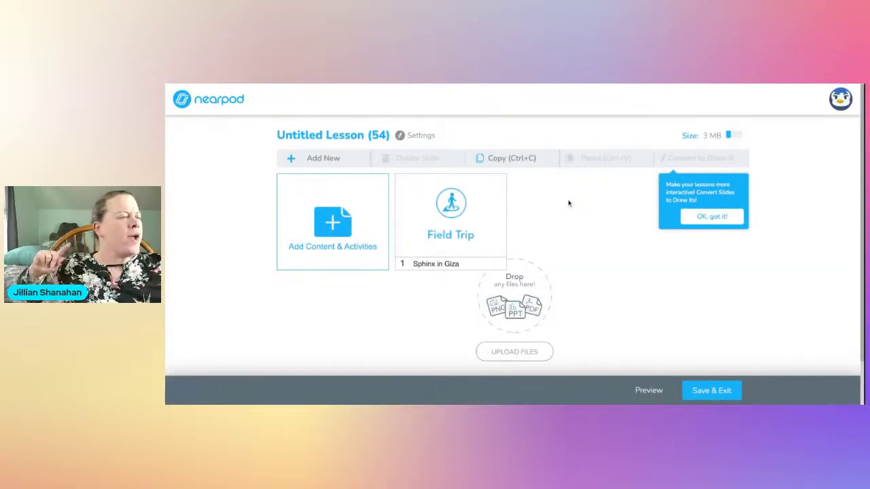
Add a BBC video from the interactive content types as further lesson content
{"action": "left_click", "coordinate": [380, 204]}
{"action": "scroll", "coordinate": [460, 291], "scroll_direction": "down", "scroll_amount": 2}
{"action": "scroll", "coordinate": [460, 291], "scroll_direction": "down", "scroll_amount": 4}
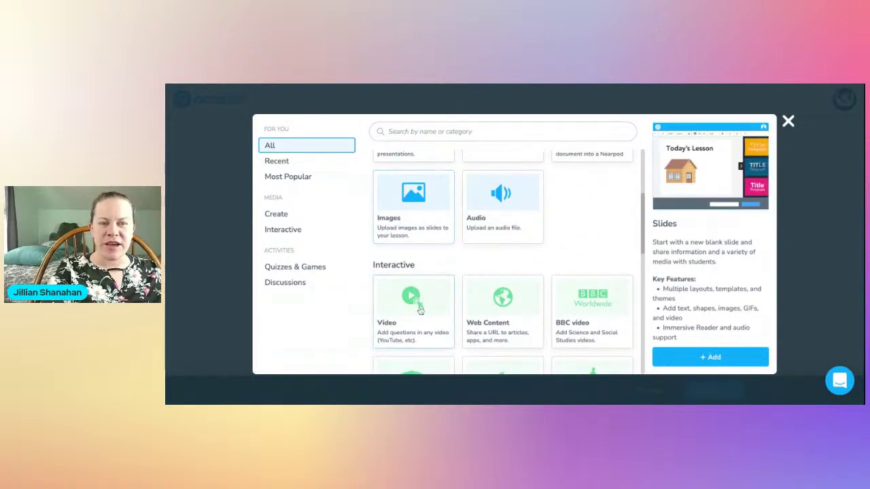
{"action": "scroll", "coordinate": [515, 310], "scroll_direction": "down", "scroll_amount": 2}
{"action": "scroll", "coordinate": [514, 313], "scroll_direction": "down", "scroll_amount": 1}
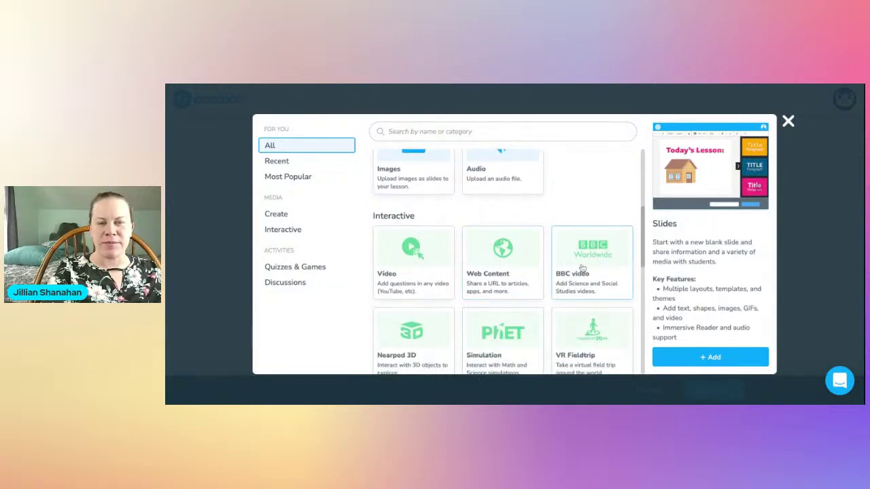
{"action": "left_click", "coordinate": [583, 269]}
{"action": "left_click", "coordinate": [694, 356]}
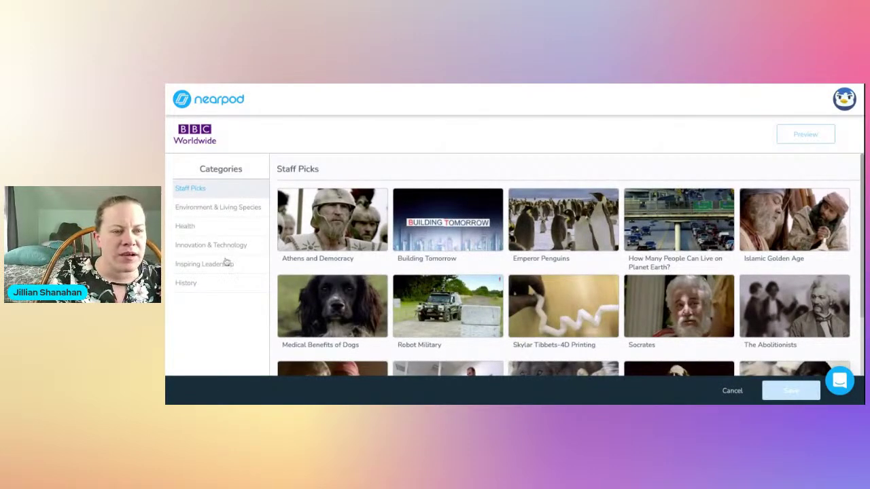
Look through the BBC videos in the History category
{"action": "left_click", "coordinate": [218, 284]}
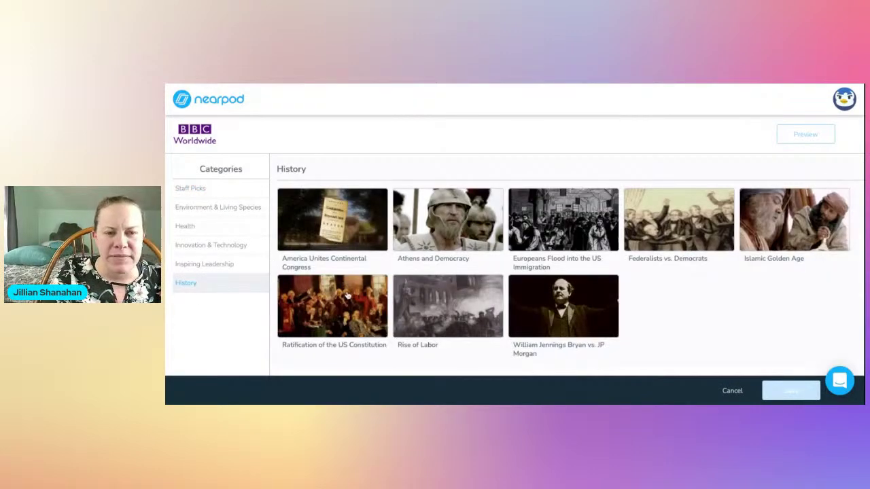
{"action": "scroll", "coordinate": [393, 301], "scroll_direction": "down", "scroll_amount": 1}
{"action": "scroll", "coordinate": [393, 302], "scroll_direction": "up", "scroll_amount": 1}
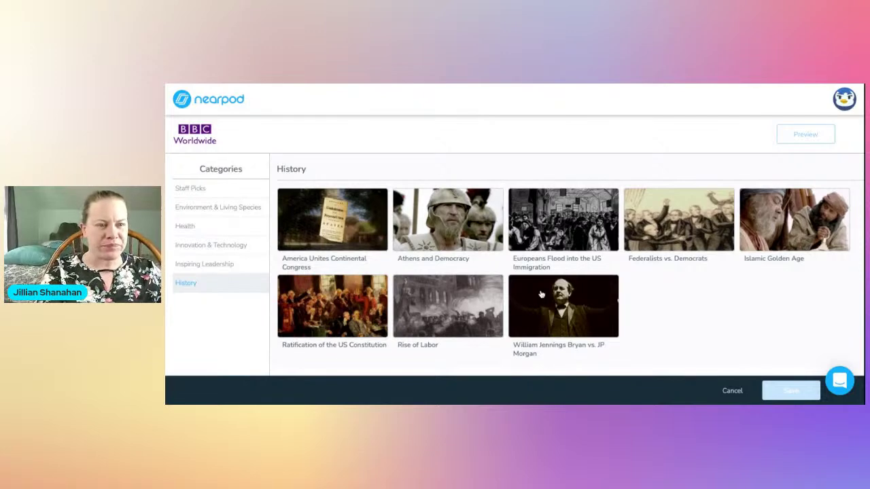
Choose "How Many People Can Live on Planet Earth?" from the Staff Picks BBC videos and save it to the lesson
{"action": "left_click", "coordinate": [238, 193]}
{"action": "scroll", "coordinate": [358, 286], "scroll_direction": "down", "scroll_amount": 2}
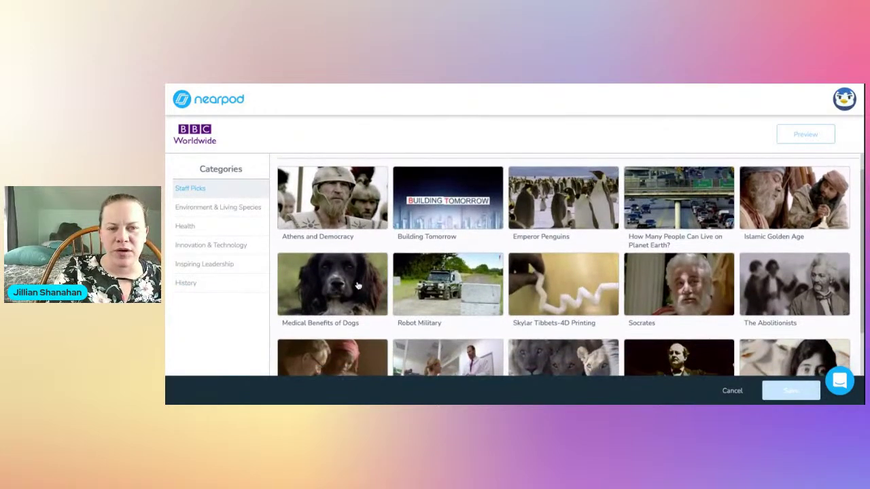
{"action": "scroll", "coordinate": [358, 285], "scroll_direction": "down", "scroll_amount": 3}
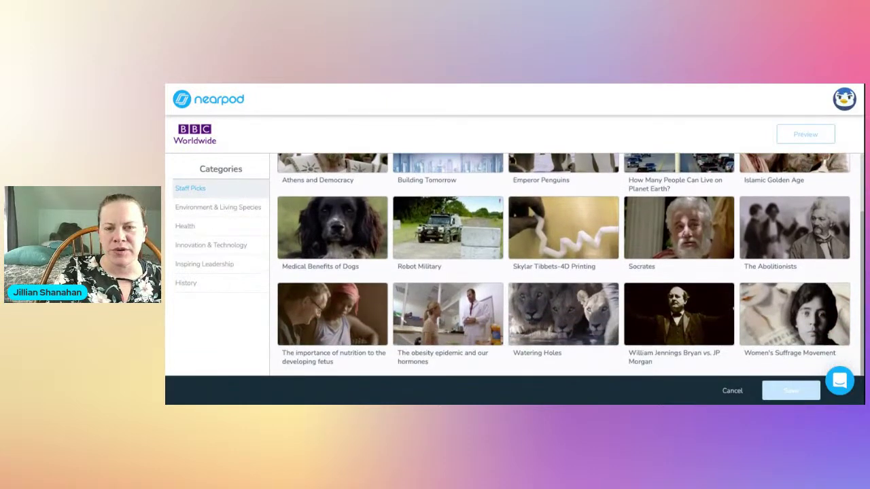
{"action": "scroll", "coordinate": [571, 265], "scroll_direction": "up", "scroll_amount": 2}
{"action": "scroll", "coordinate": [449, 266], "scroll_direction": "up", "scroll_amount": 3}
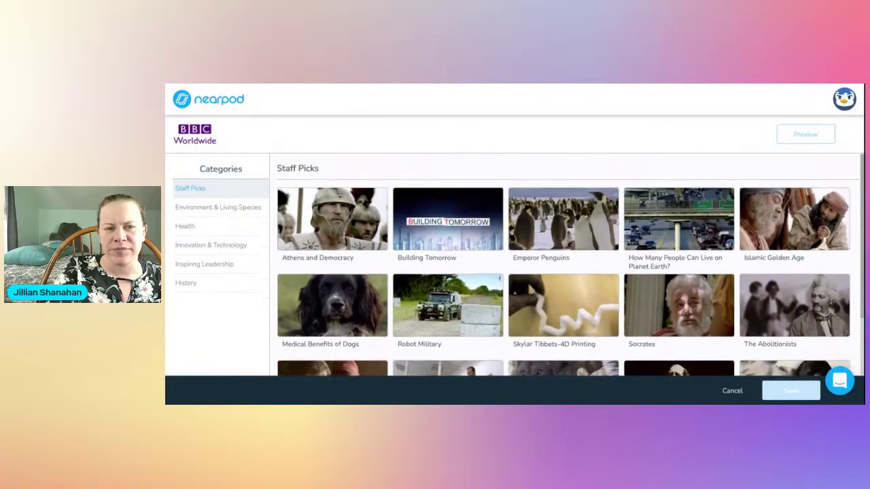
{"action": "left_click", "coordinate": [560, 225]}
{"action": "left_click", "coordinate": [657, 231]}
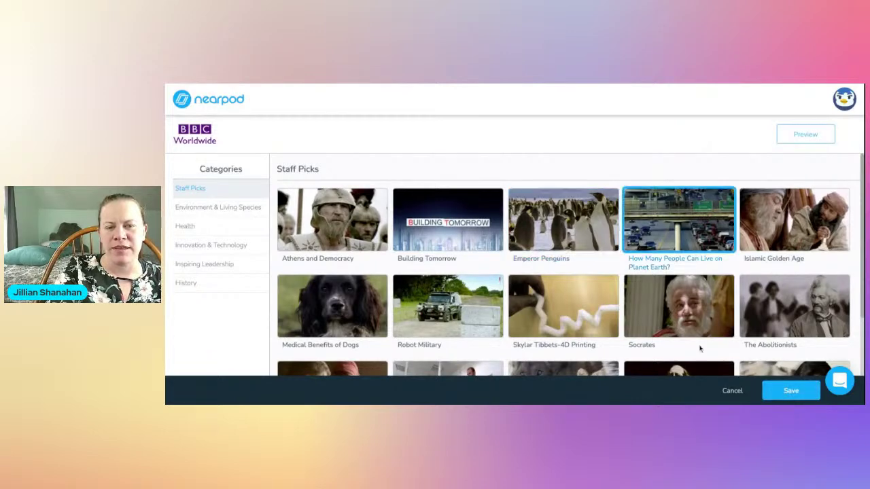
{"action": "left_click", "coordinate": [793, 395]}
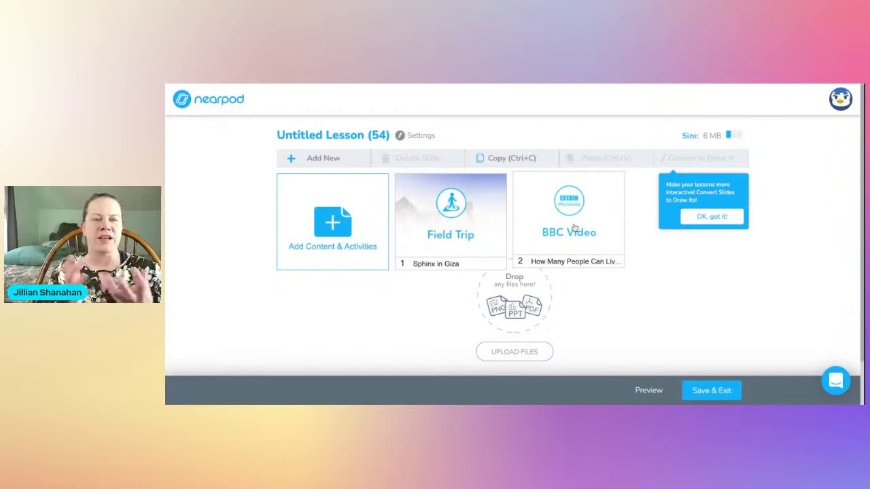
Reopen the BBC video library and look through the History, Inspiring Leadership and Innovation & Technology categories, without adding a video
{"action": "left_click", "coordinate": [381, 262]}
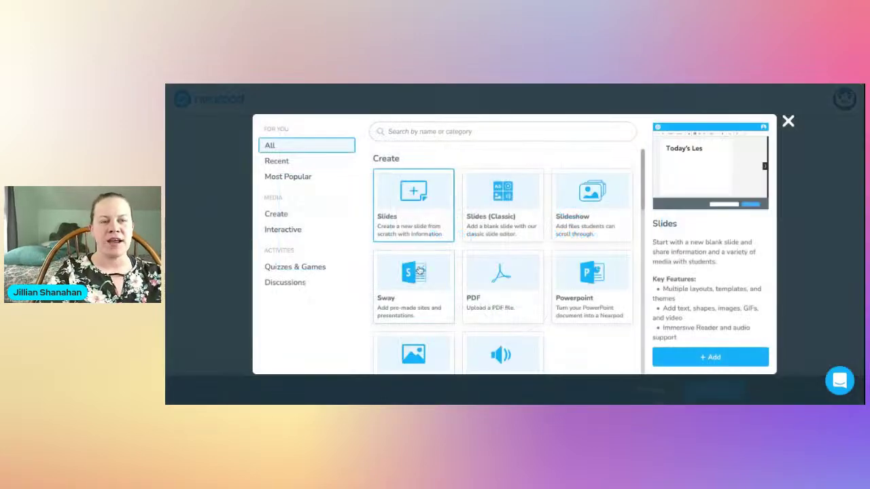
{"action": "scroll", "coordinate": [428, 197], "scroll_direction": "down", "scroll_amount": 5}
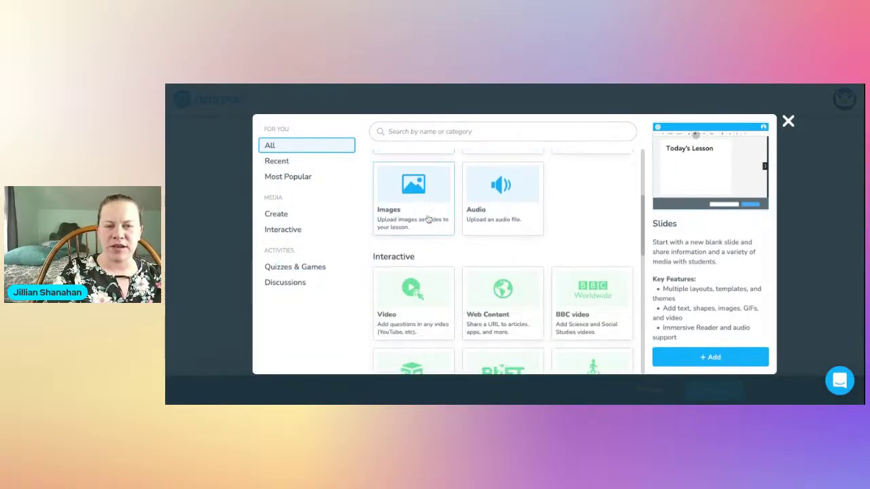
{"action": "left_click", "coordinate": [598, 327]}
{"action": "left_click", "coordinate": [710, 357]}
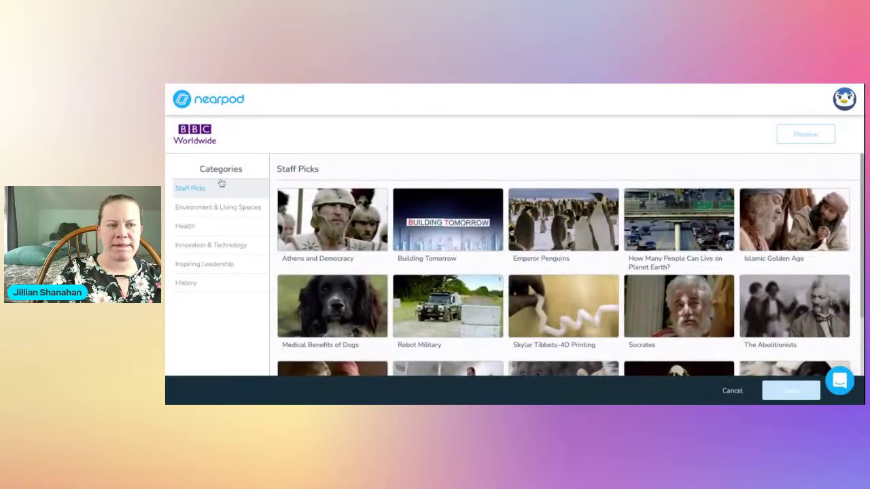
{"action": "left_click", "coordinate": [187, 283]}
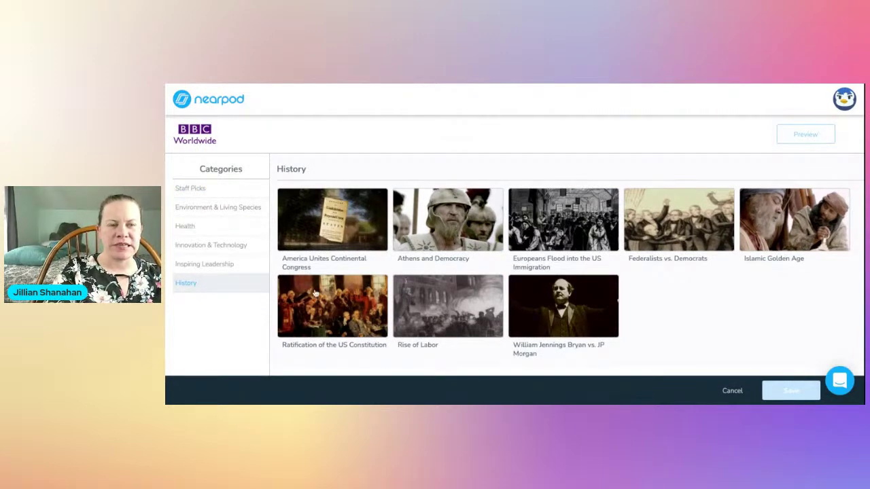
{"action": "left_click", "coordinate": [229, 266]}
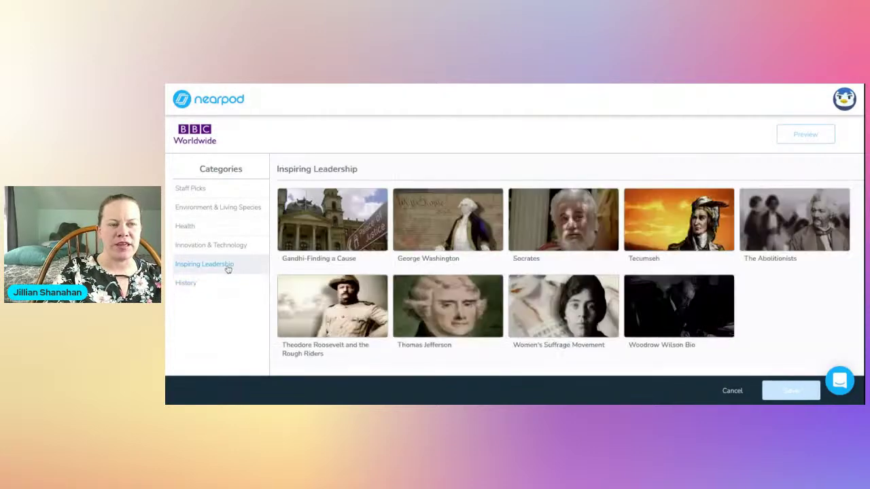
{"action": "left_click", "coordinate": [227, 247]}
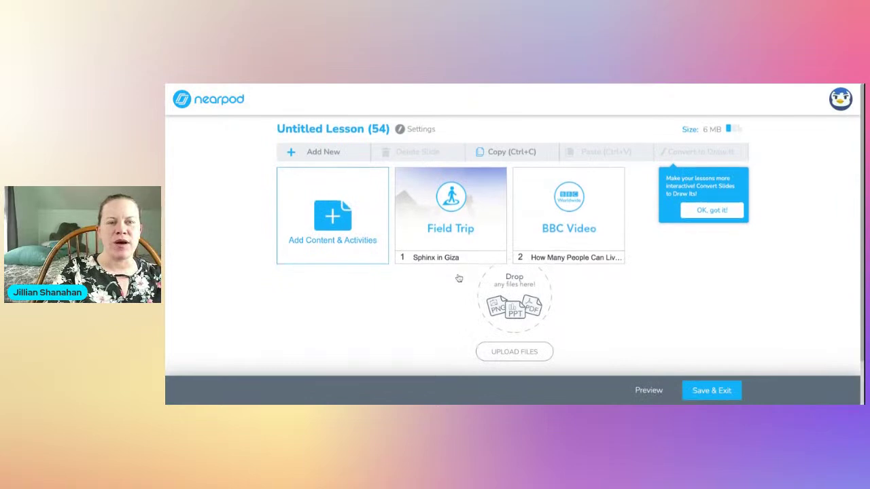
Add a Video from the interactive content types as further lesson content
{"action": "left_click", "coordinate": [340, 207]}
{"action": "scroll", "coordinate": [530, 253], "scroll_direction": "down", "scroll_amount": 3}
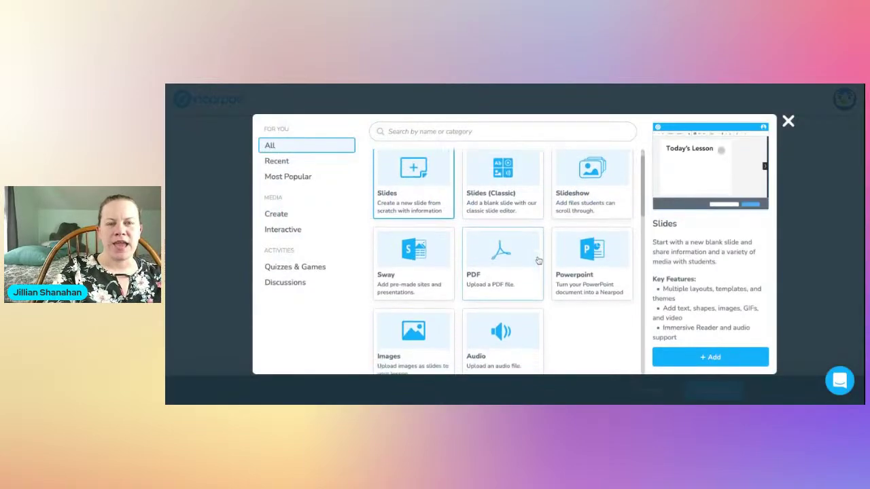
{"action": "scroll", "coordinate": [538, 260], "scroll_direction": "down", "scroll_amount": 2}
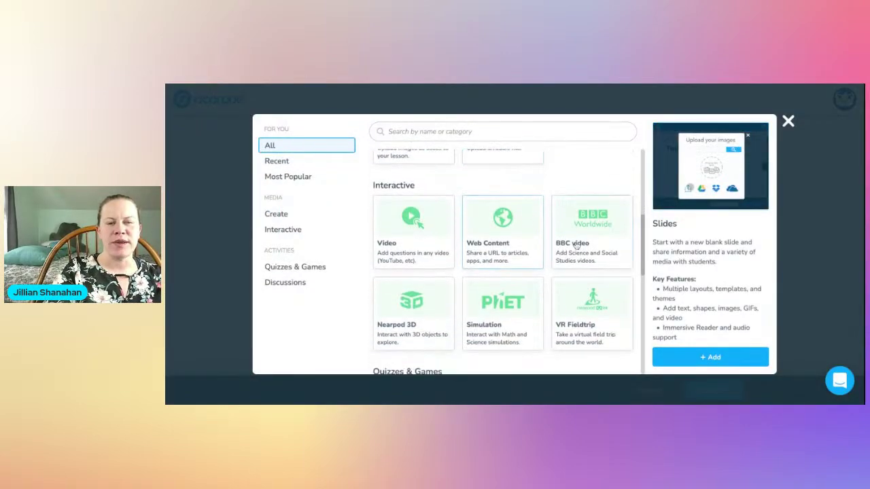
{"action": "scroll", "coordinate": [576, 245], "scroll_direction": "down", "scroll_amount": 2}
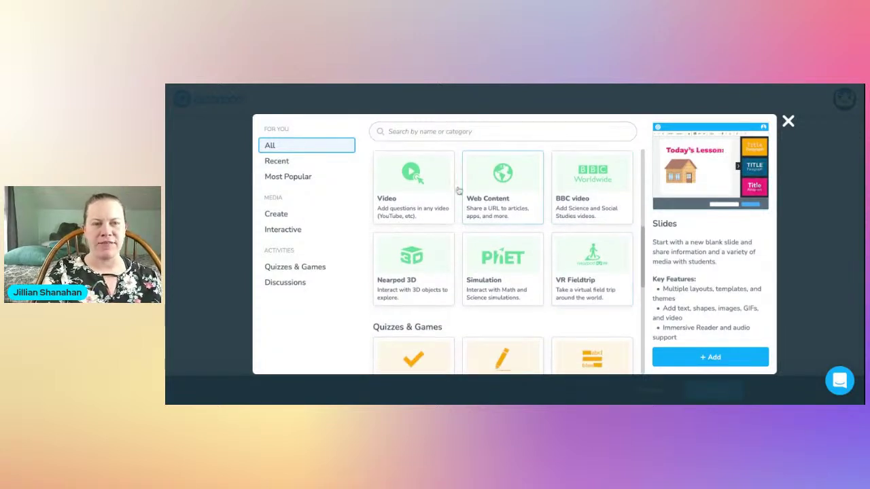
{"action": "left_click", "coordinate": [398, 187]}
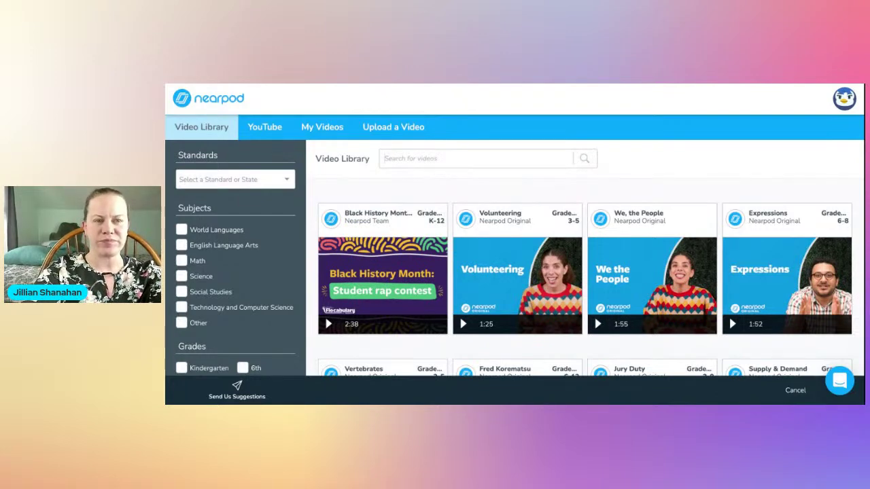
Search the Video Library for "egypt" and look through the videos found and their descriptions
{"action": "type", "text": "egypt"}
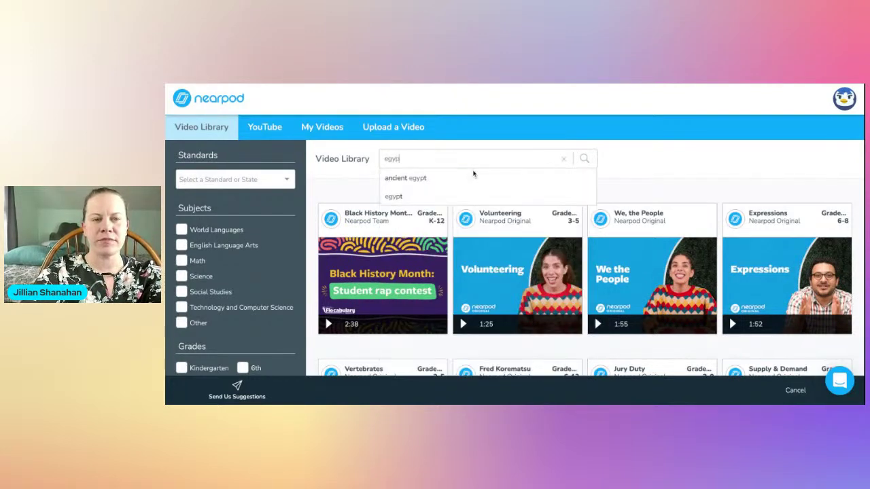
{"action": "key", "text": "Return"}
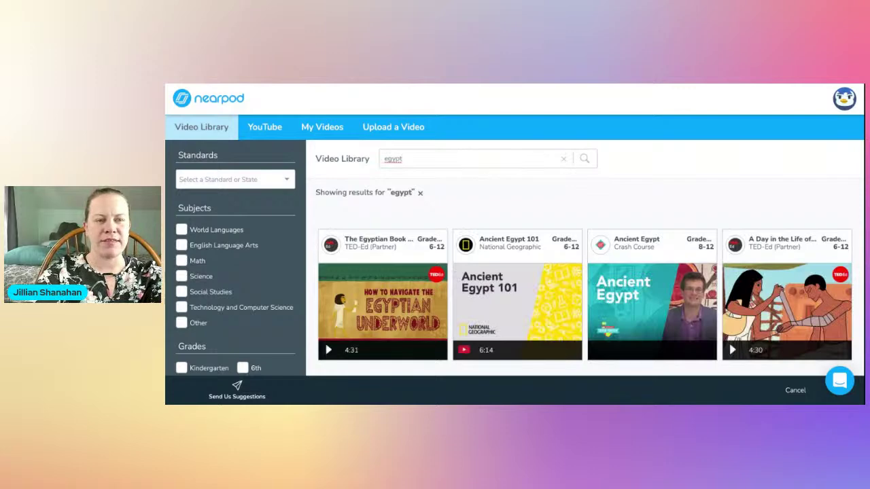
{"action": "mouse_move", "coordinate": [441, 302]}
{"action": "mouse_move", "coordinate": [399, 317]}
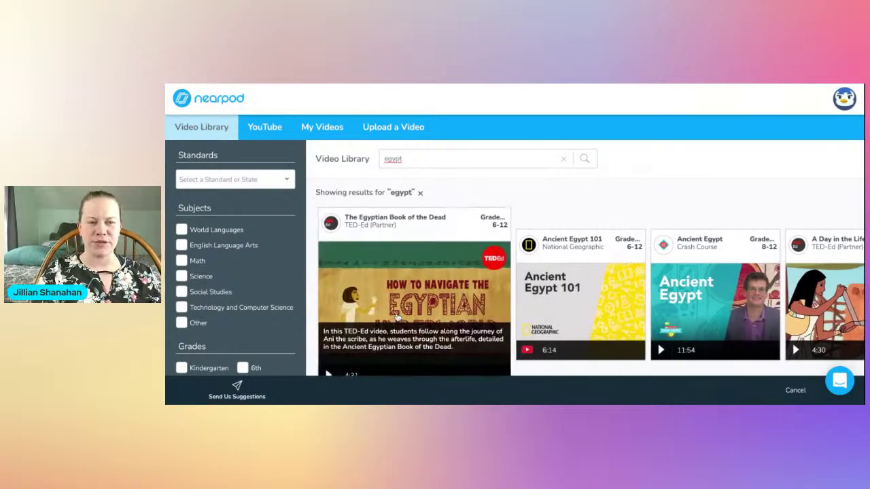
{"action": "scroll", "coordinate": [401, 299], "scroll_direction": "down", "scroll_amount": 1}
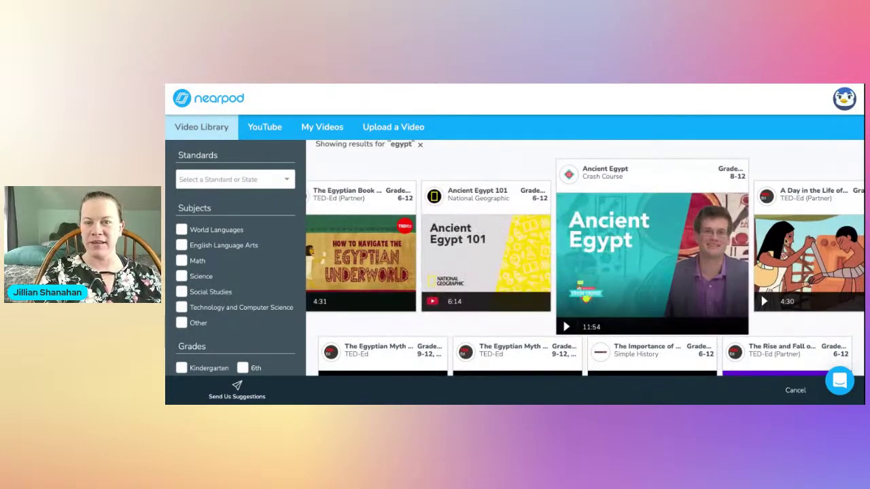
{"action": "mouse_move", "coordinate": [746, 262]}
{"action": "scroll", "coordinate": [746, 262], "scroll_direction": "down", "scroll_amount": 2}
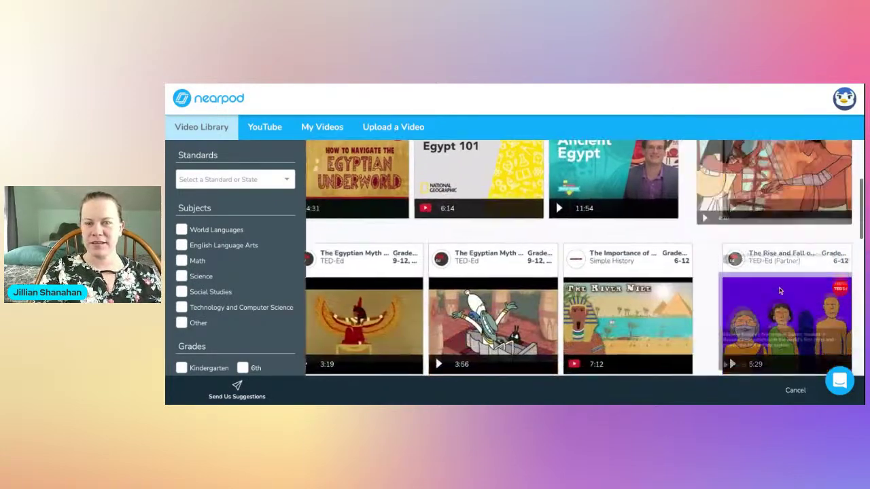
{"action": "mouse_move", "coordinate": [616, 291]}
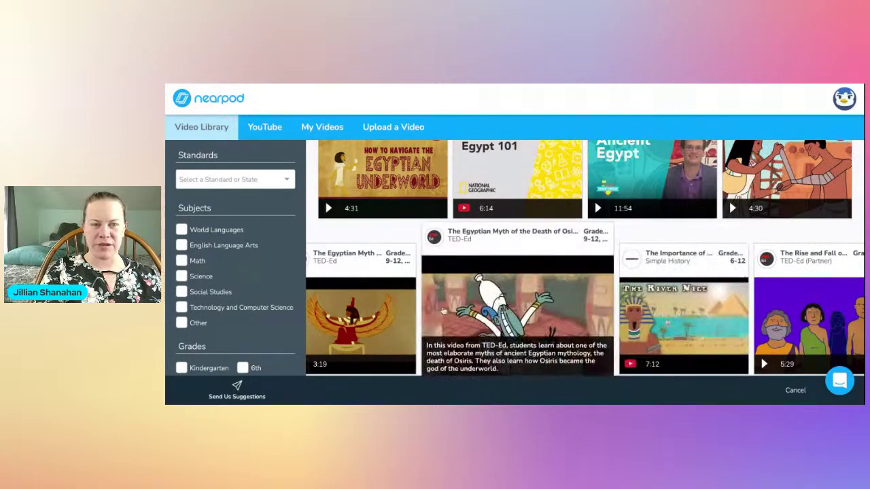
{"action": "scroll", "coordinate": [396, 308], "scroll_direction": "down", "scroll_amount": 1}
{"action": "scroll", "coordinate": [396, 307], "scroll_direction": "down", "scroll_amount": 3}
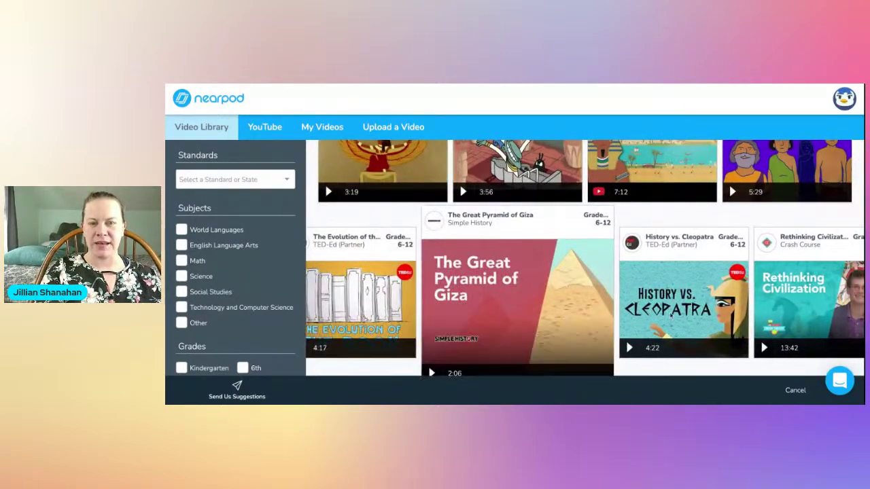
{"action": "mouse_move", "coordinate": [600, 272]}
{"action": "scroll", "coordinate": [601, 271], "scroll_direction": "up", "scroll_amount": 5}
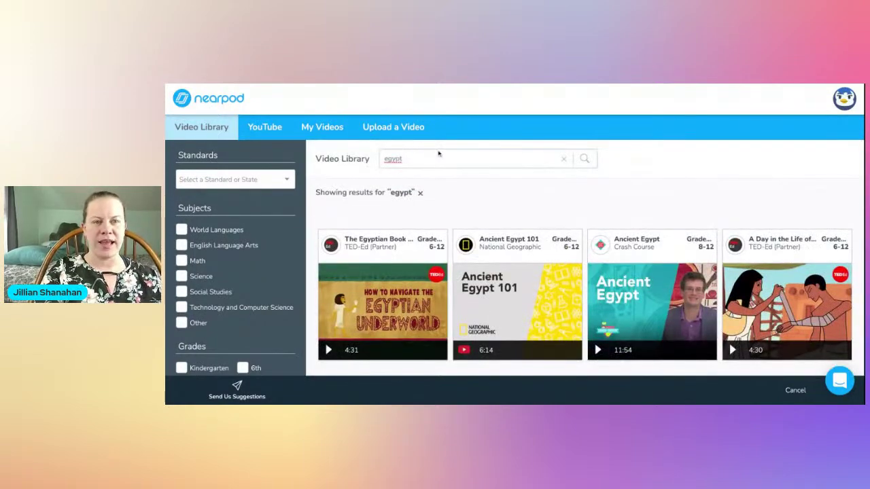
Choose the TED-Ed video The Egyptian Book of the Dead and play its opening seconds
{"action": "scroll", "coordinate": [484, 237], "scroll_direction": "down", "scroll_amount": 1}
{"action": "mouse_move", "coordinate": [484, 237]}
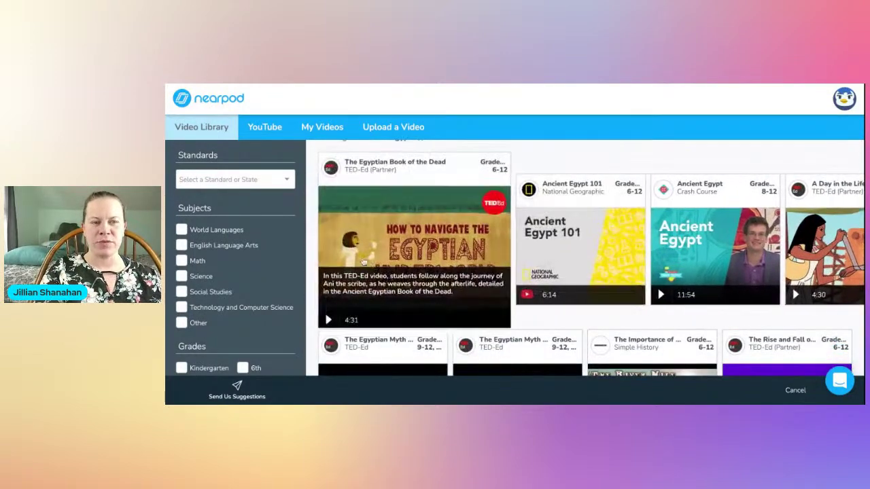
{"action": "left_click", "coordinate": [500, 272]}
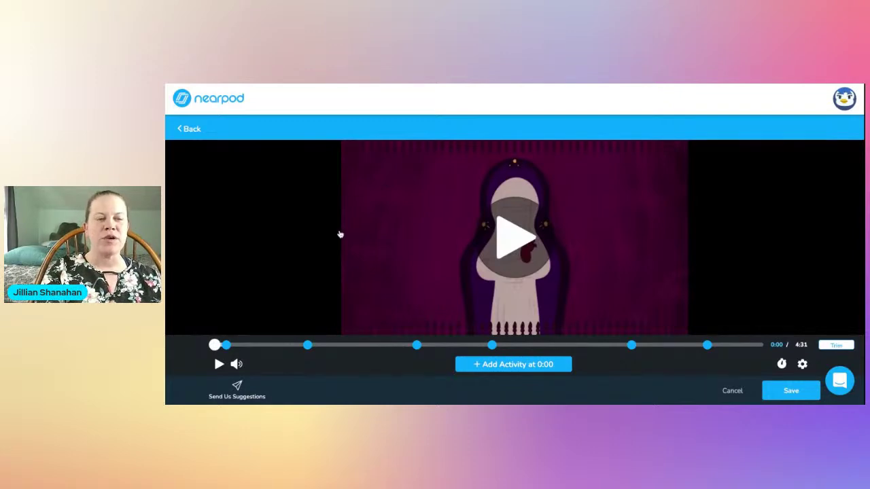
{"action": "left_click", "coordinate": [512, 248]}
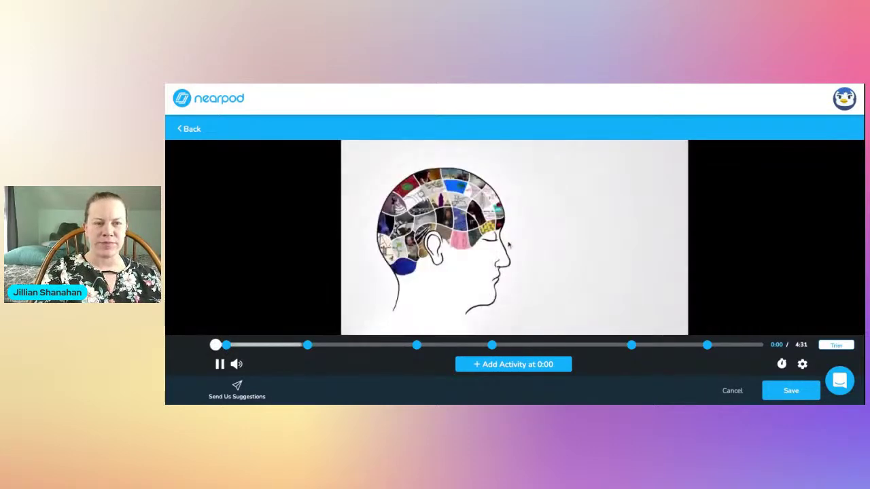
{"action": "left_click", "coordinate": [361, 318]}
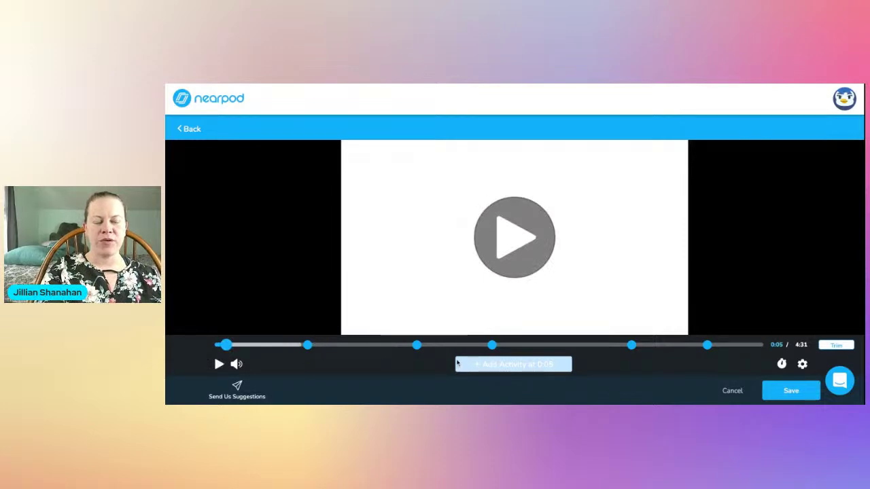
View the multiple choice questions embedded in the video at 0:46, 1:39 and 2:16
{"action": "left_click", "coordinate": [309, 346]}
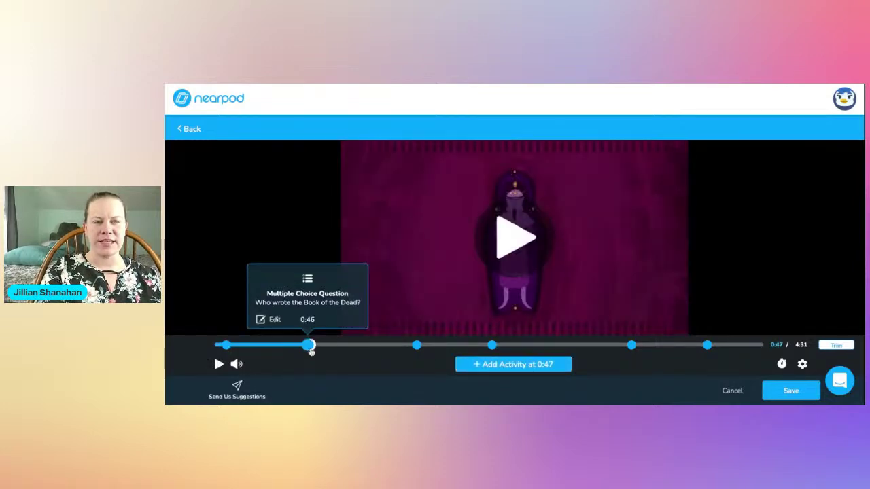
{"action": "left_click", "coordinate": [416, 346]}
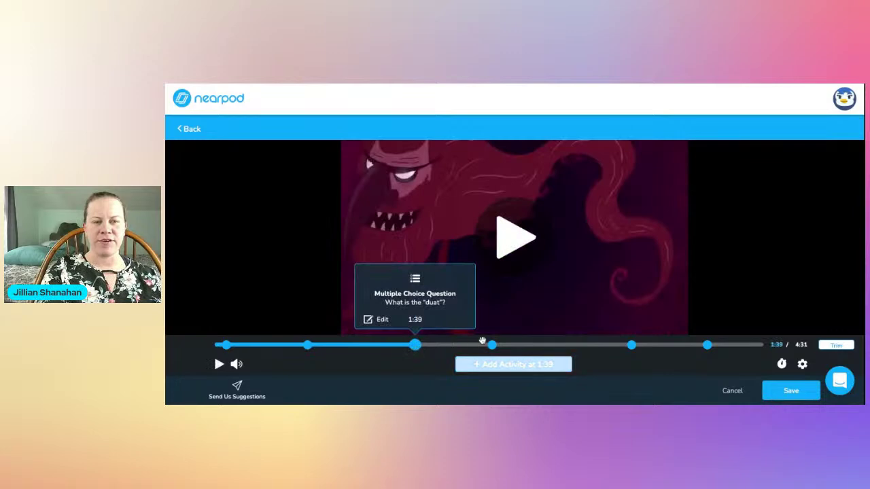
{"action": "left_click", "coordinate": [491, 346]}
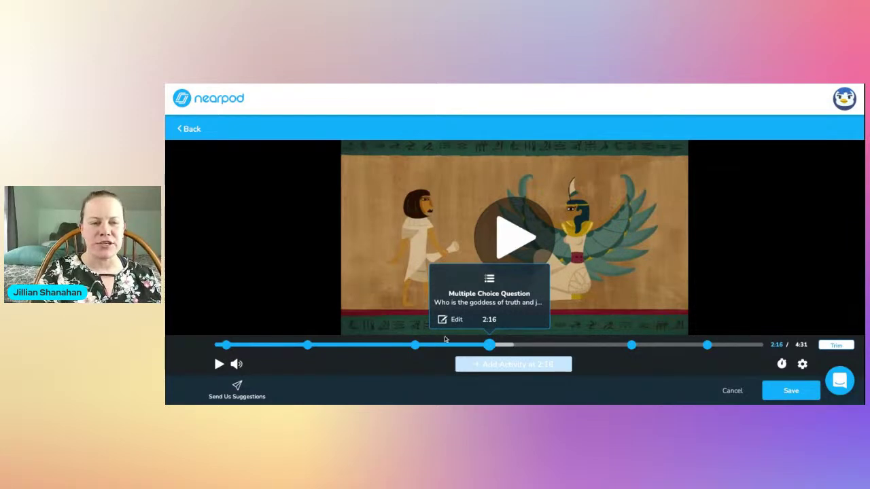
Open the question about the "duat" for editing, examine its answers, and leave it without saving changes
{"action": "left_click", "coordinate": [415, 347]}
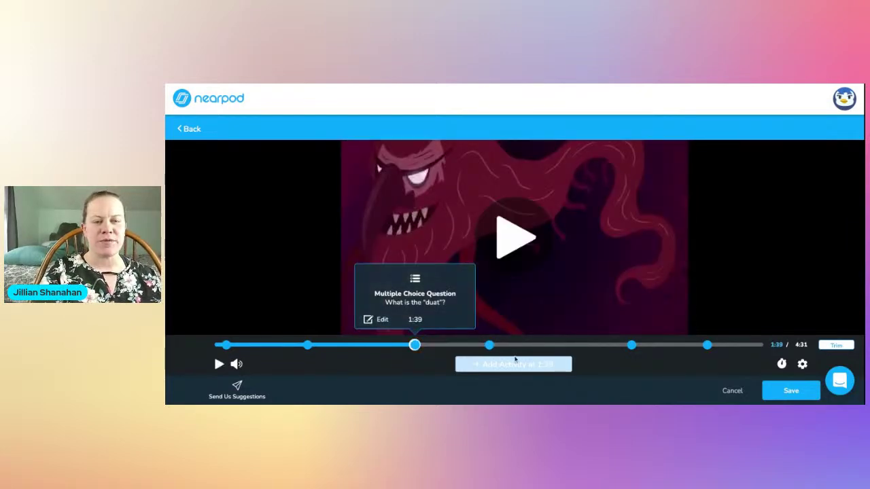
{"action": "left_click", "coordinate": [378, 320]}
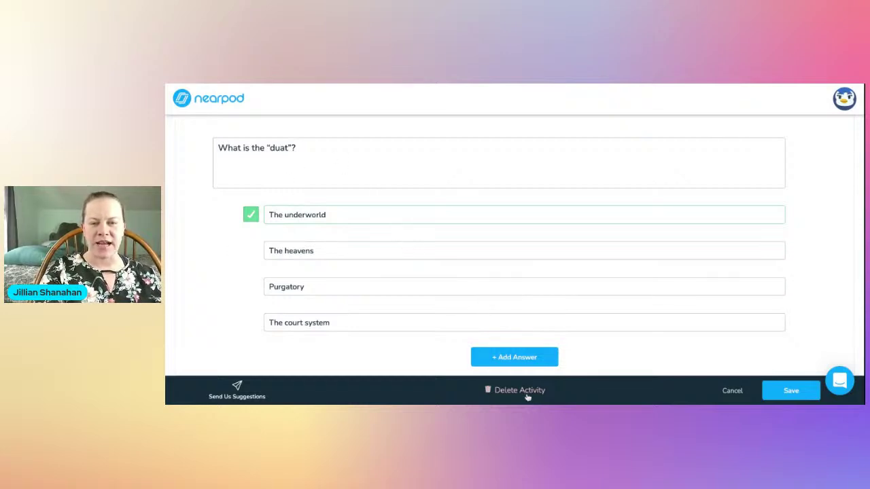
{"action": "left_click", "coordinate": [733, 391]}
Bring up the activity types for a new activity at 2:36 and close the choice without adding one
{"action": "left_click", "coordinate": [530, 345]}
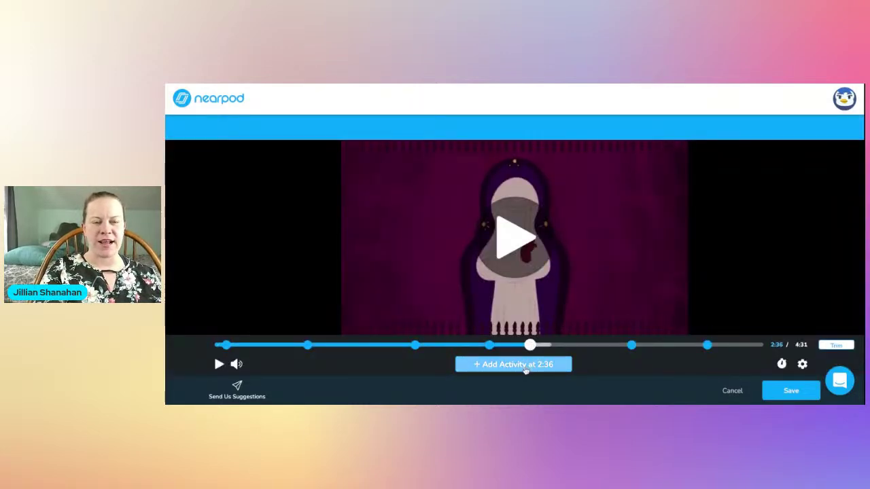
{"action": "left_click", "coordinate": [526, 369]}
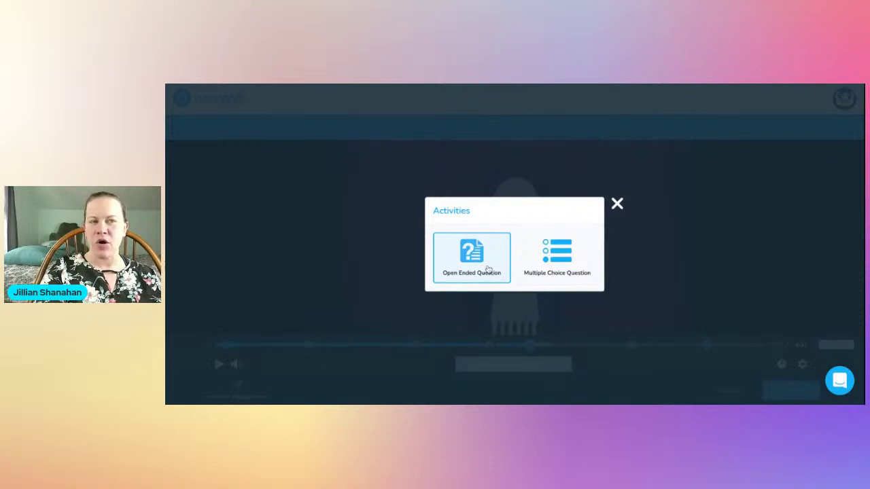
{"action": "left_click", "coordinate": [617, 204]}
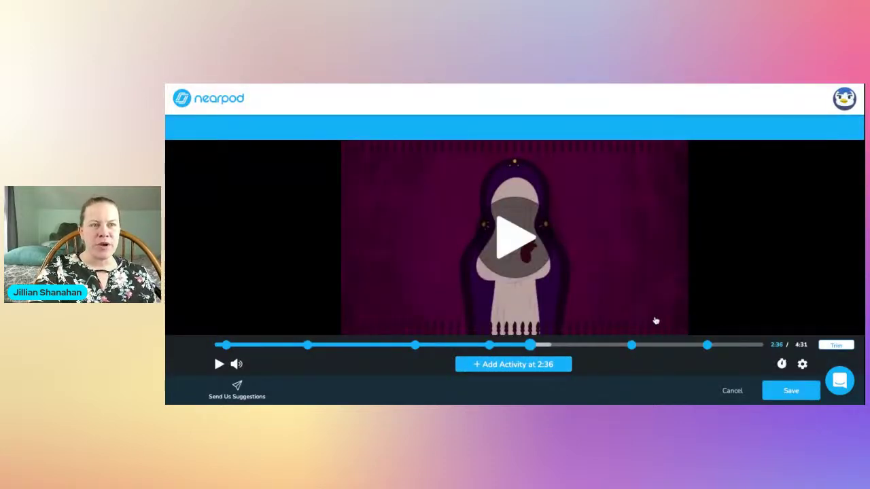
Save The Egyptian Book of the Dead video to the lesson and delete the BBC Video slide
{"action": "left_click", "coordinate": [771, 397]}
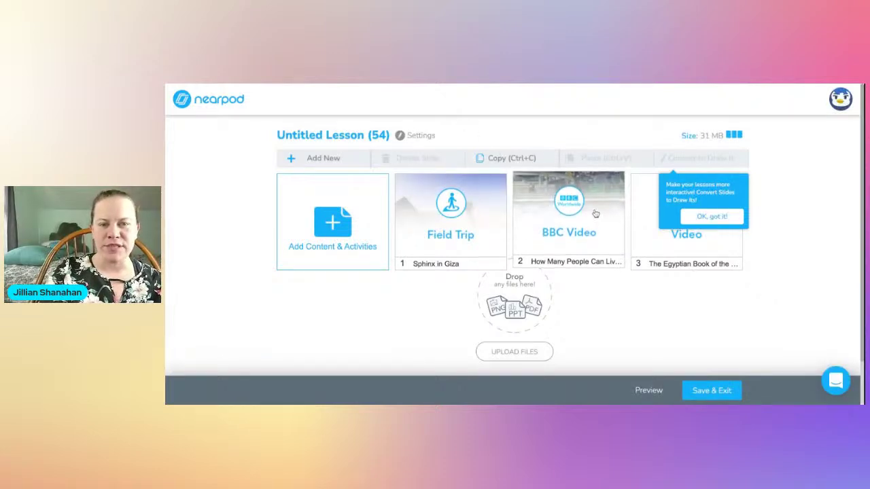
{"action": "left_click", "coordinate": [590, 247]}
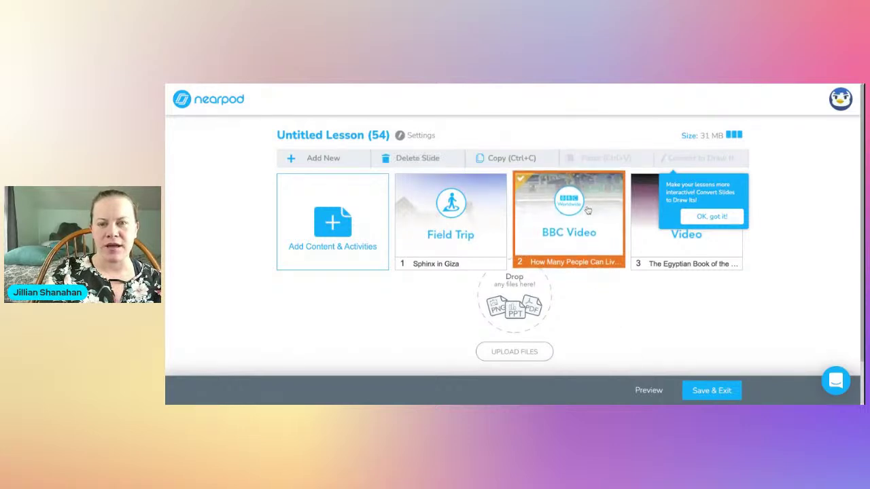
{"action": "left_click", "coordinate": [432, 160]}
{"action": "left_click", "coordinate": [548, 196]}
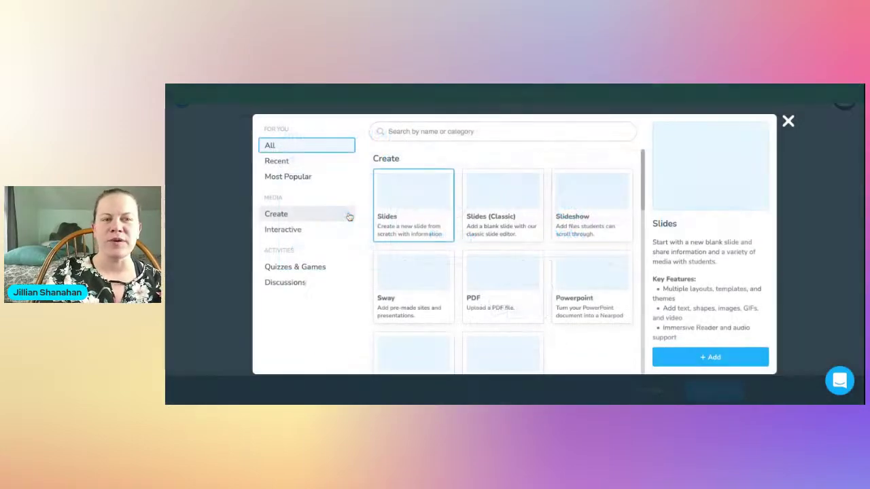
Start adding another interactive video to the lesson and search YouTube for "egypt"
{"action": "left_click", "coordinate": [350, 218]}
{"action": "scroll", "coordinate": [427, 202], "scroll_direction": "down", "scroll_amount": 5}
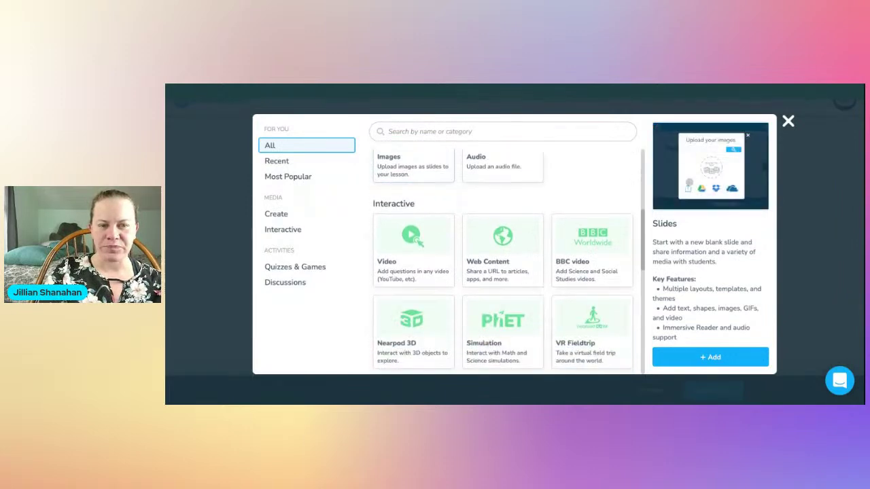
{"action": "left_click", "coordinate": [421, 251]}
{"action": "left_click", "coordinate": [707, 358]}
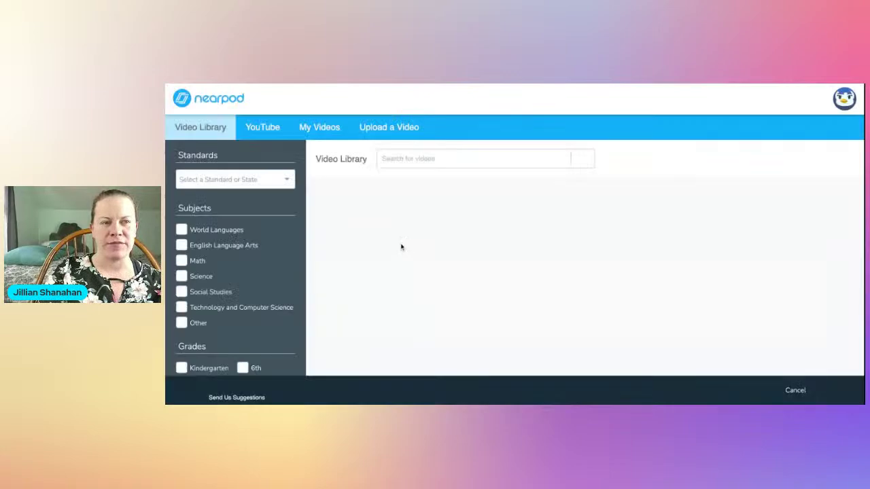
{"action": "left_click", "coordinate": [280, 132]}
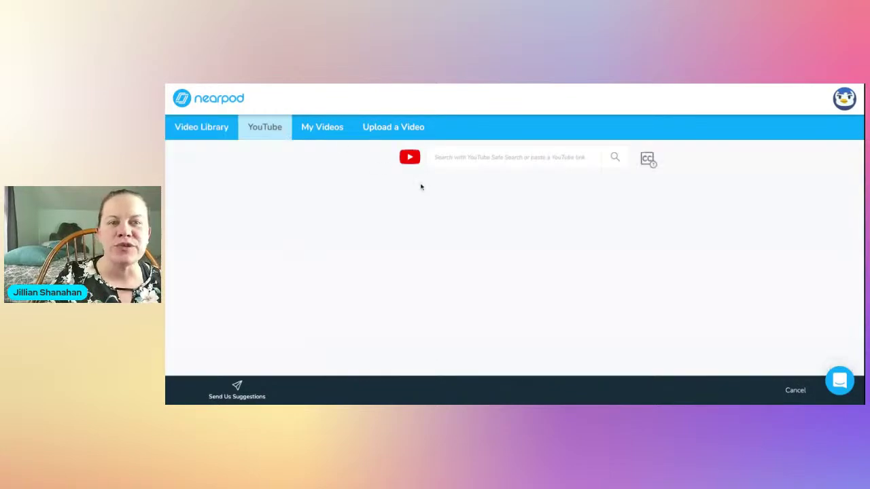
{"action": "left_click", "coordinate": [473, 162]}
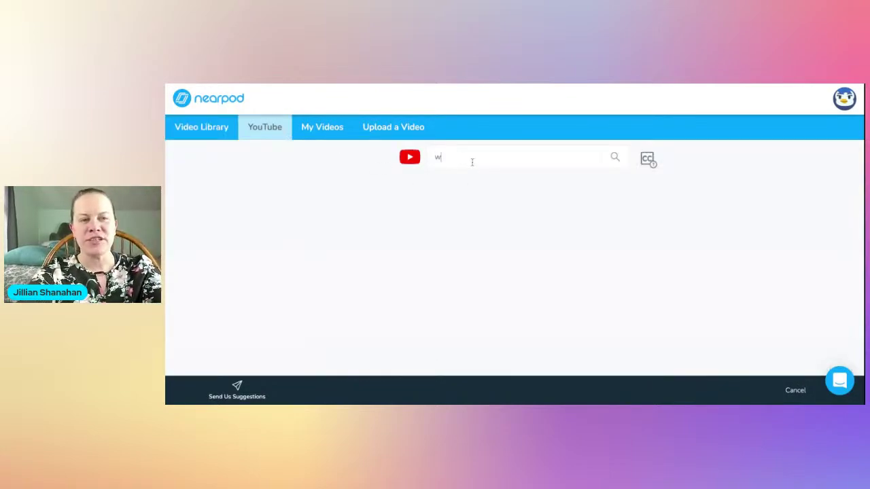
{"action": "type", "text": "egypt"}
{"action": "key", "text": "Return"}
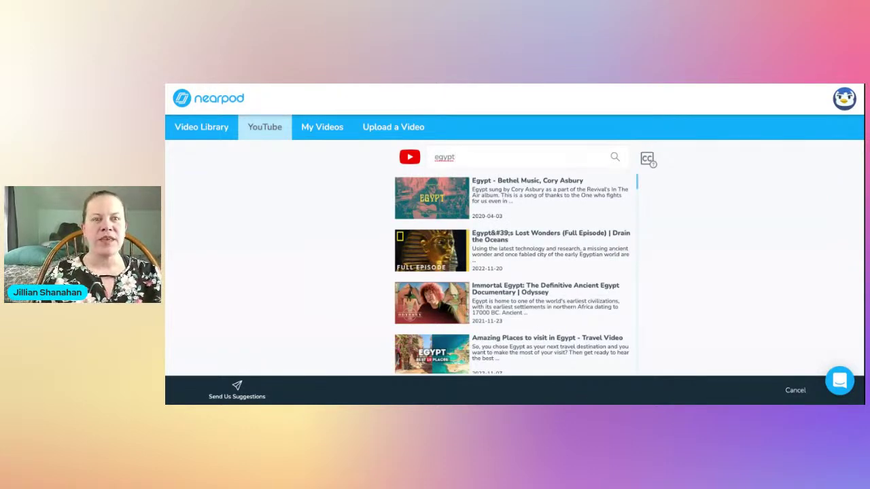
Choose the YouTube video Egypt's Lost Wonders (Full Episode) and move its playback position to 12:27 and 26:32
{"action": "scroll", "coordinate": [457, 257], "scroll_direction": "down", "scroll_amount": 1}
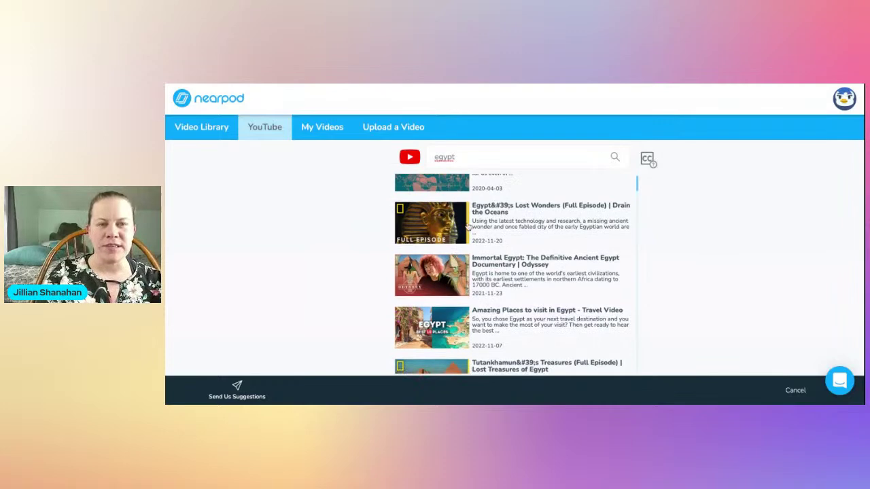
{"action": "left_click", "coordinate": [468, 226]}
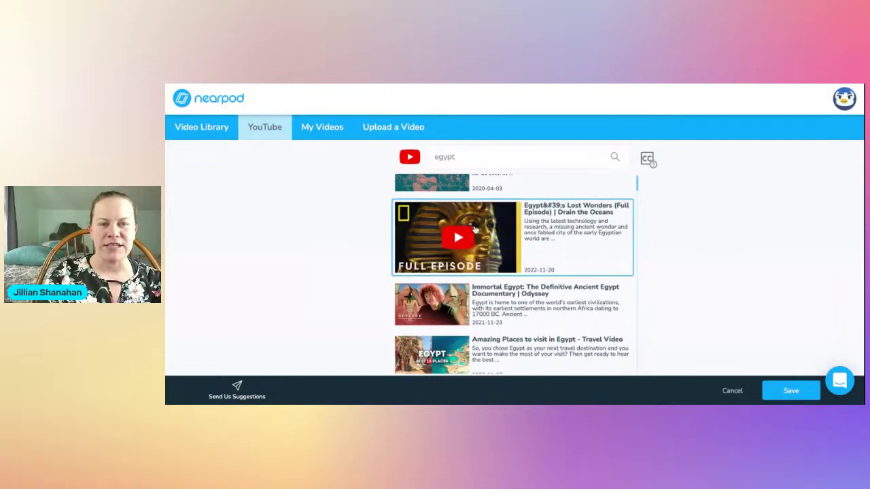
{"action": "left_click", "coordinate": [792, 391]}
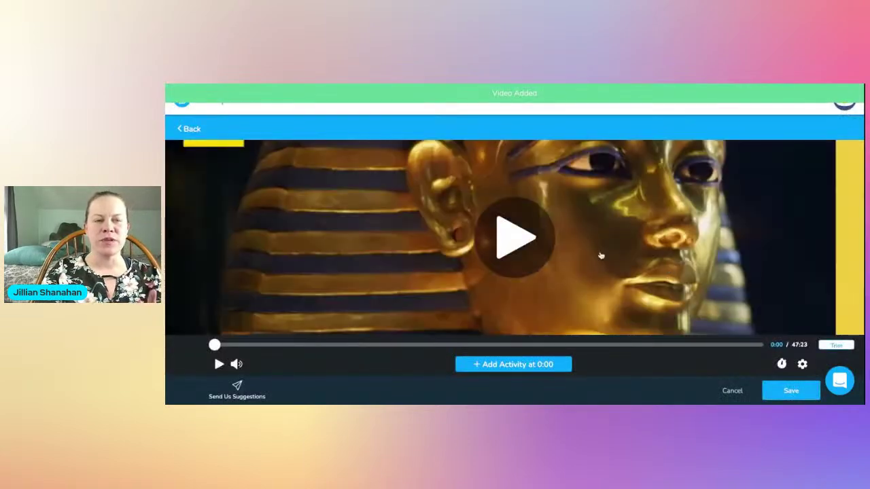
{"action": "left_click", "coordinate": [359, 345]}
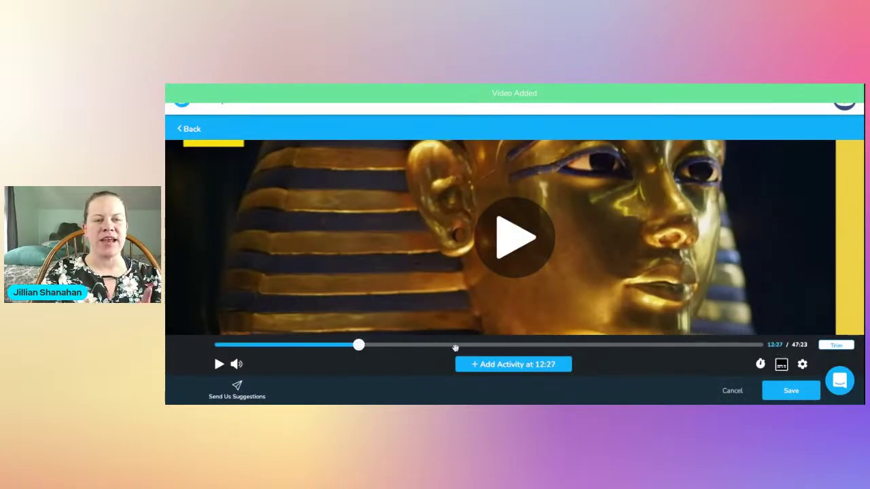
{"action": "left_click", "coordinate": [521, 344]}
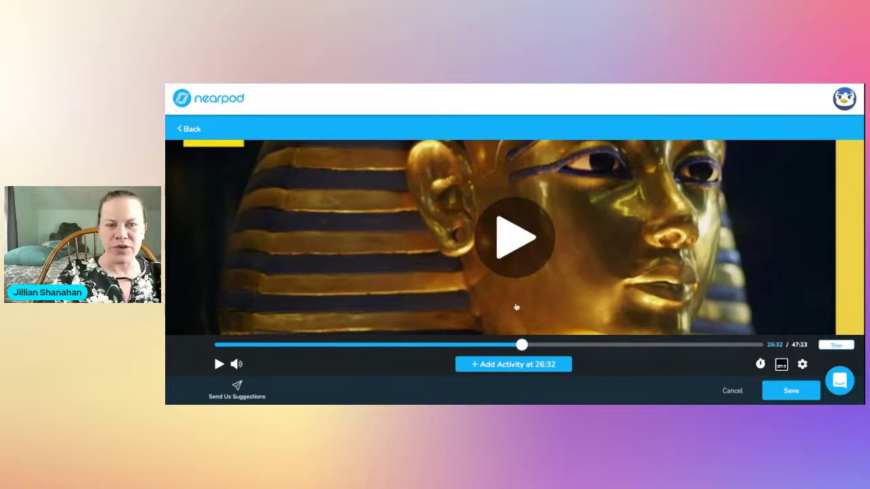
Leave the YouTube video without saving it and discard the changes to return to the lesson's slides
{"action": "left_click", "coordinate": [192, 129]}
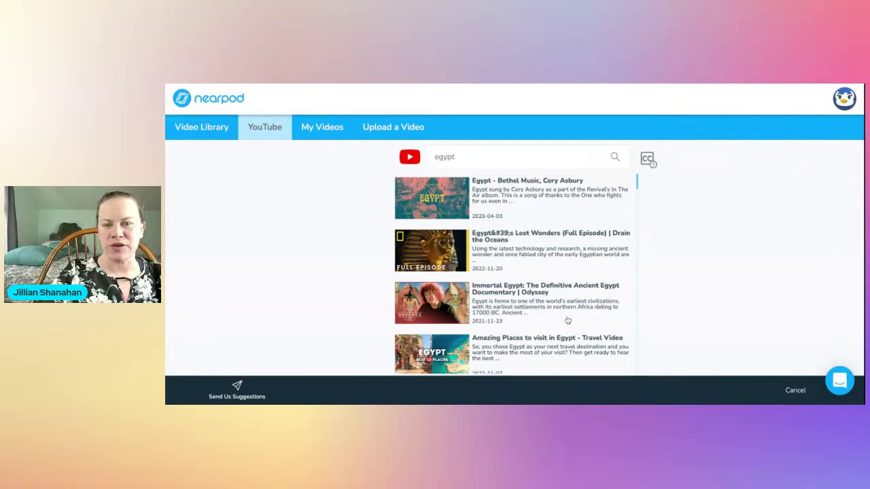
{"action": "left_click", "coordinate": [795, 391]}
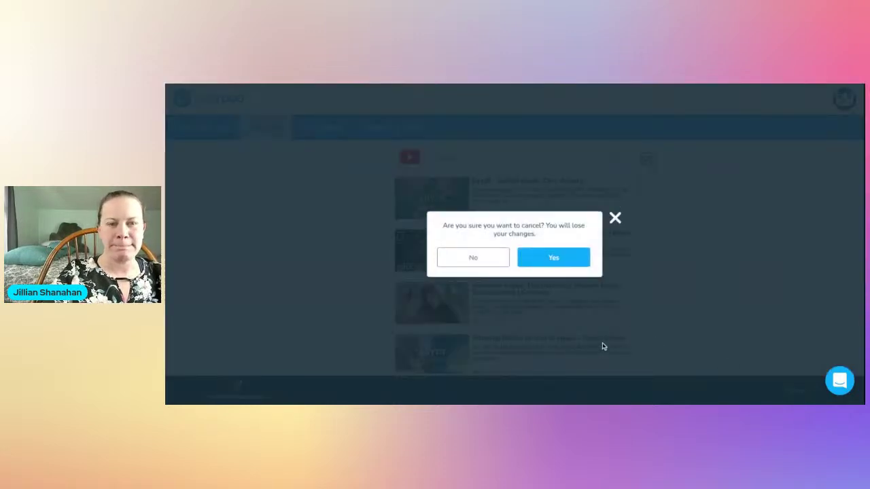
{"action": "left_click", "coordinate": [554, 258]}
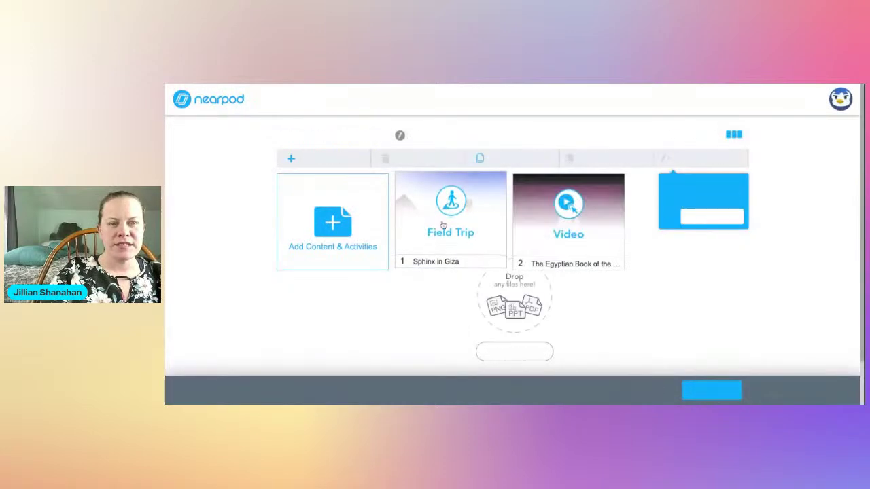
Open the PhET simulation library for new content and select Energy Skate Park: Basics (Friction) among the staff picks
{"action": "left_click", "coordinate": [359, 223]}
{"action": "scroll", "coordinate": [505, 259], "scroll_direction": "down", "scroll_amount": 3}
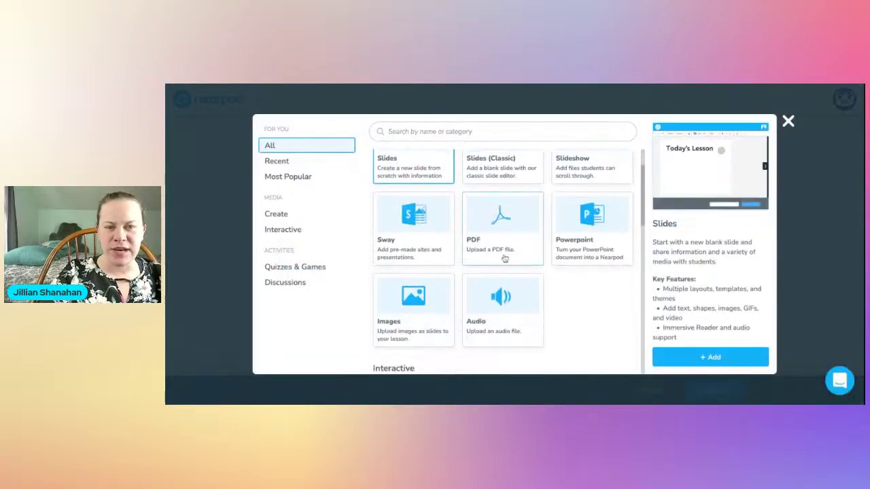
{"action": "scroll", "coordinate": [505, 258], "scroll_direction": "down", "scroll_amount": 5}
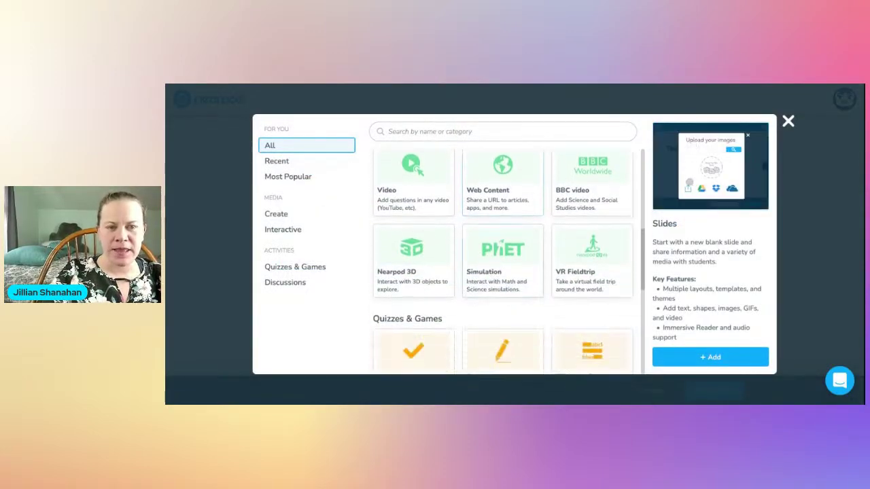
{"action": "left_click", "coordinate": [503, 262]}
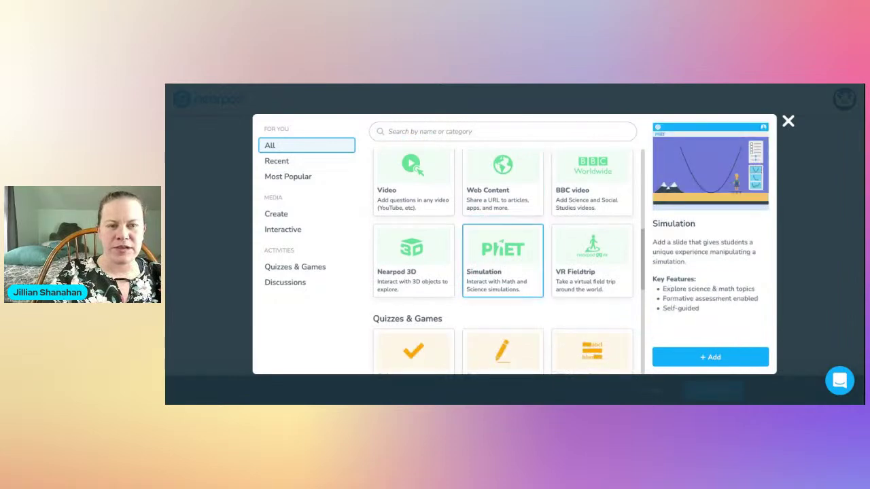
{"action": "left_click", "coordinate": [696, 351]}
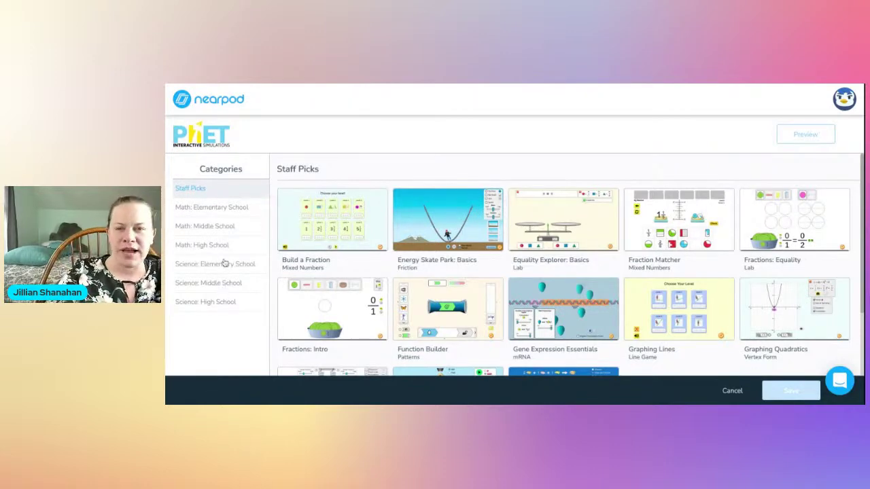
{"action": "left_click", "coordinate": [439, 233]}
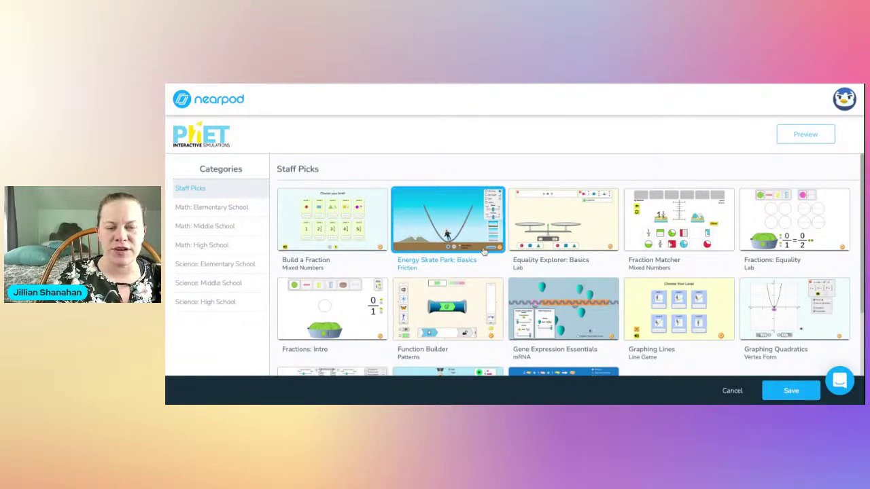
Browse the elementary school math and science simulations, selecting the Area Model Multiplication game along the way
{"action": "left_click", "coordinate": [231, 208]}
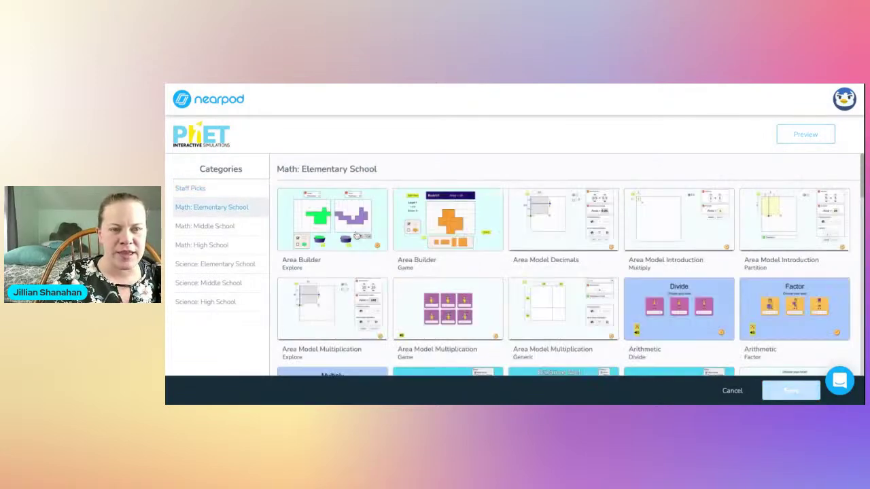
{"action": "left_click", "coordinate": [444, 318]}
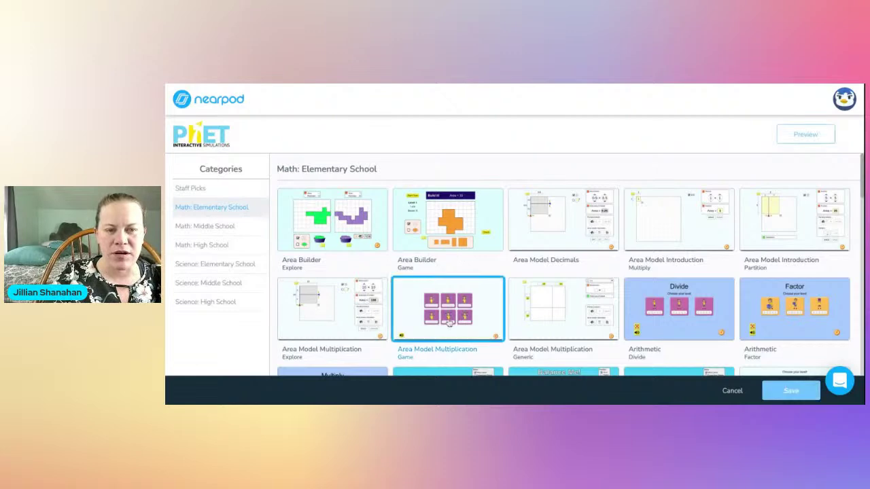
{"action": "scroll", "coordinate": [670, 293], "scroll_direction": "down", "scroll_amount": 1}
{"action": "scroll", "coordinate": [593, 327], "scroll_direction": "down", "scroll_amount": 4}
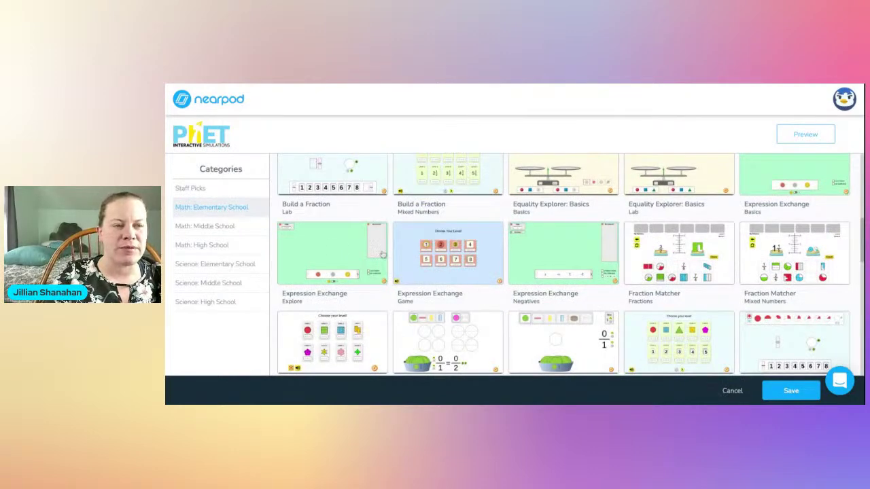
{"action": "left_click", "coordinate": [250, 266]}
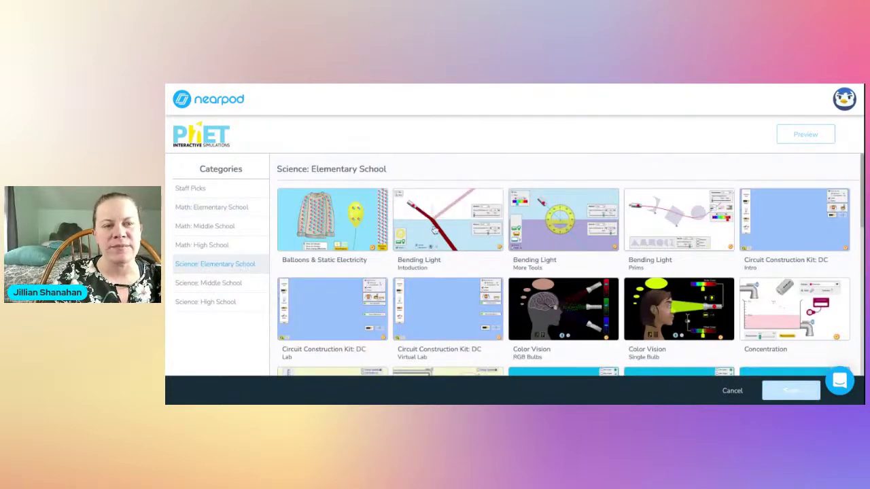
{"action": "scroll", "coordinate": [422, 229], "scroll_direction": "down", "scroll_amount": 4}
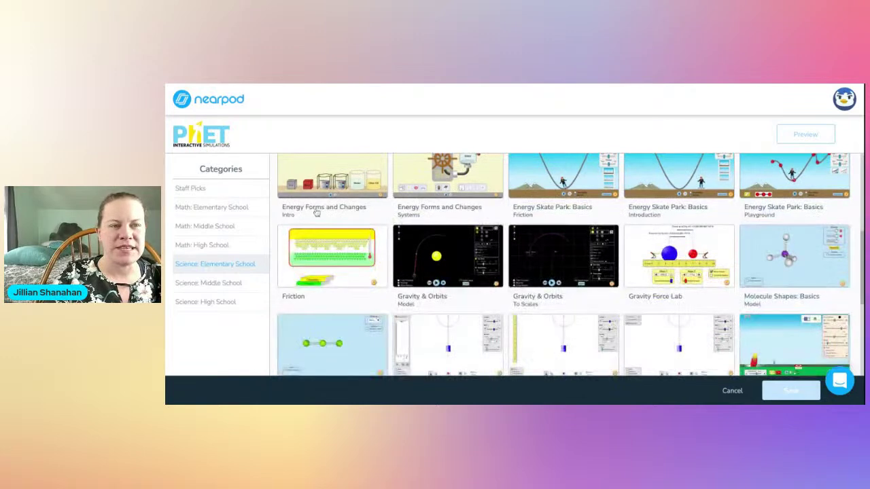
Browse the high school science simulations, including Acid-Base Solutions, Beer's Law Lab and Capacitor Lab: Basics, and leave the library without adding one
{"action": "left_click", "coordinate": [226, 307]}
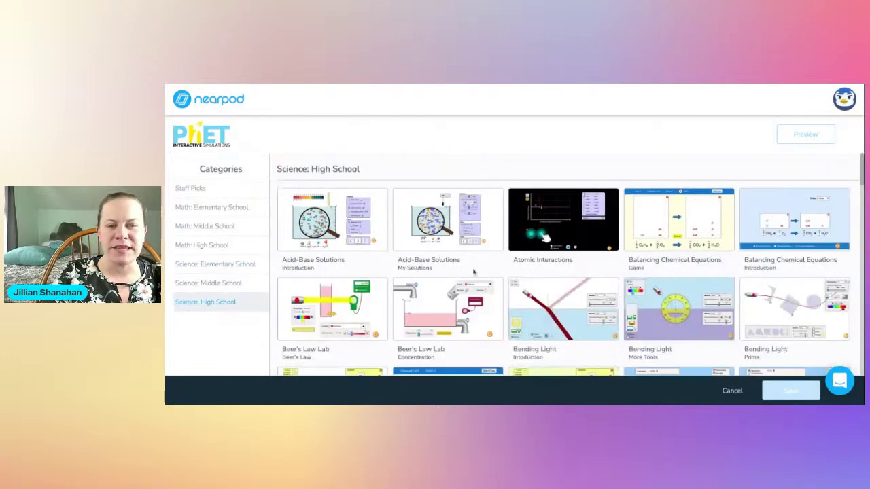
{"action": "scroll", "coordinate": [440, 286], "scroll_direction": "down", "scroll_amount": 1}
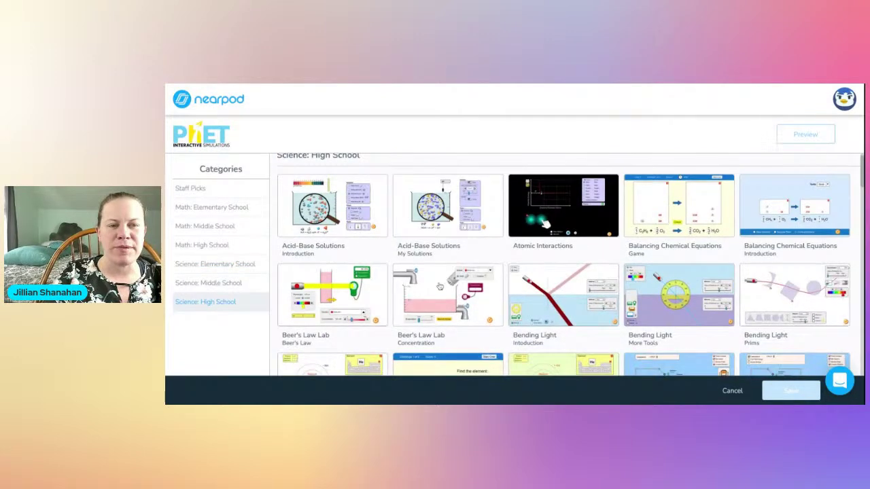
{"action": "left_click", "coordinate": [431, 228]}
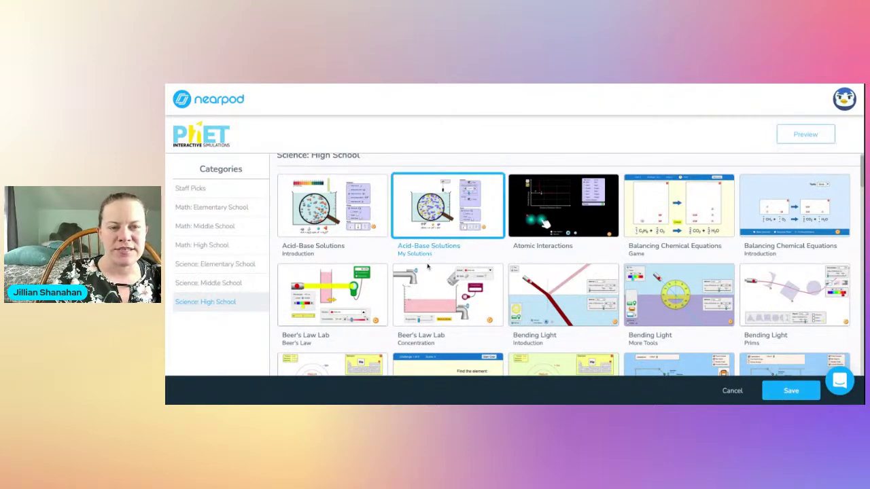
{"action": "left_click", "coordinate": [432, 327]}
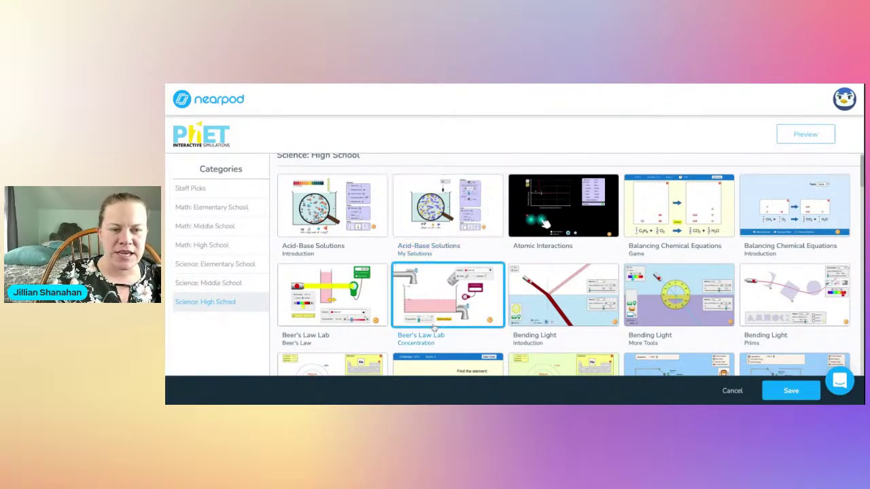
{"action": "scroll", "coordinate": [468, 314], "scroll_direction": "down", "scroll_amount": 4}
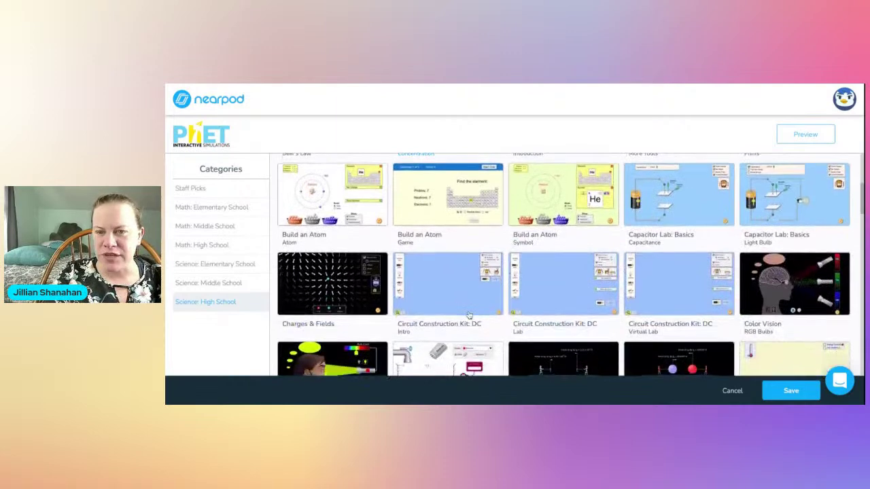
{"action": "left_click", "coordinate": [775, 193]}
{"action": "scroll", "coordinate": [776, 204], "scroll_direction": "up", "scroll_amount": 2}
{"action": "scroll", "coordinate": [787, 272], "scroll_direction": "up", "scroll_amount": 1}
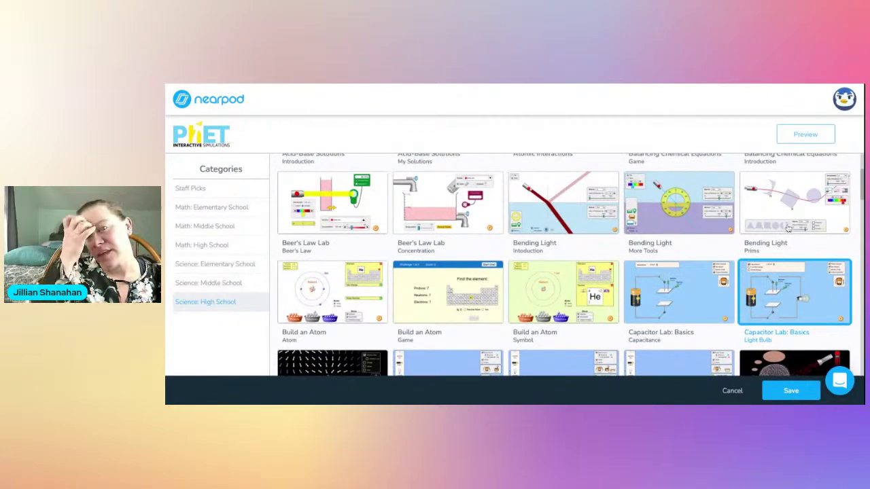
{"action": "scroll", "coordinate": [638, 235], "scroll_direction": "down", "scroll_amount": 8}
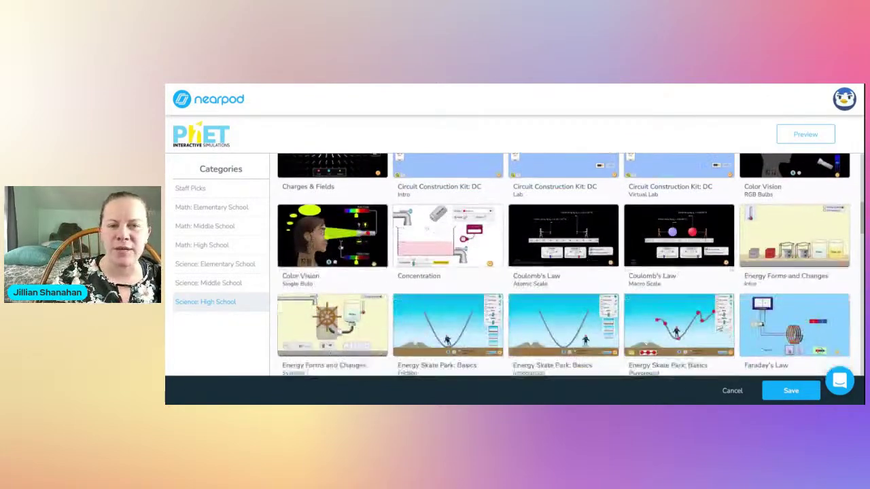
{"action": "scroll", "coordinate": [643, 258], "scroll_direction": "down", "scroll_amount": 1}
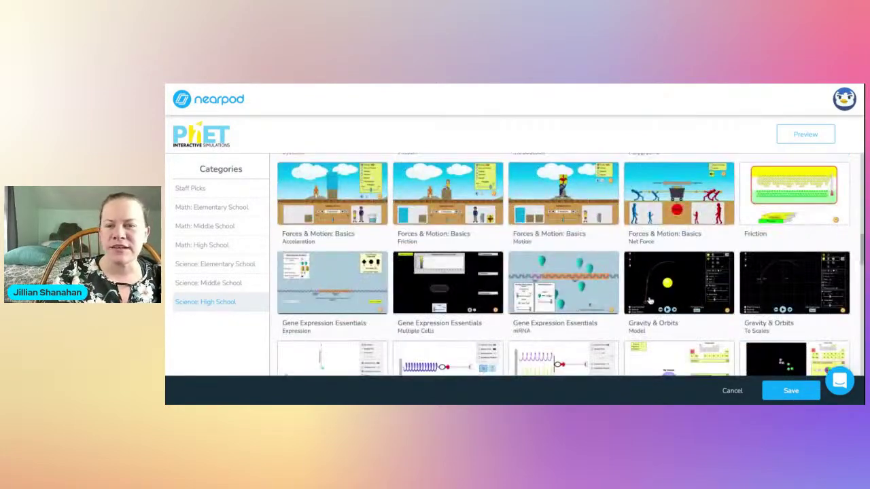
{"action": "left_click", "coordinate": [732, 390]}
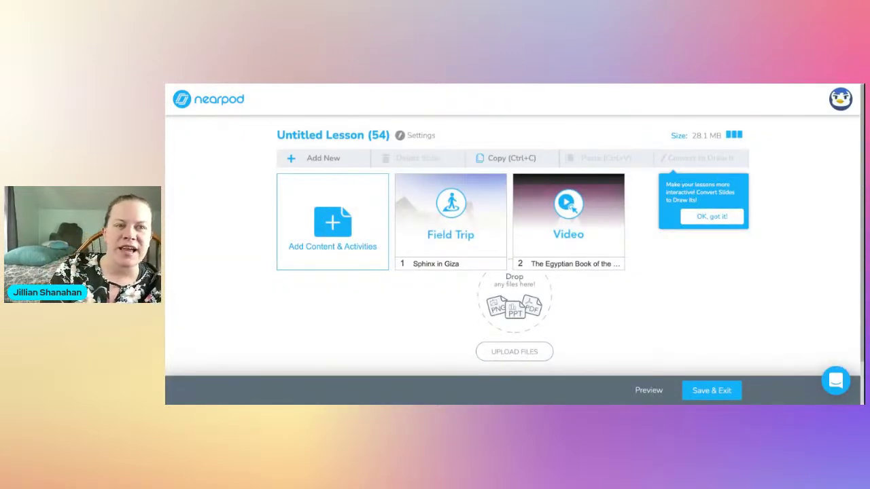
Look through the content types for a new slide and open the Nearpod 3D model library
{"action": "left_click", "coordinate": [359, 195]}
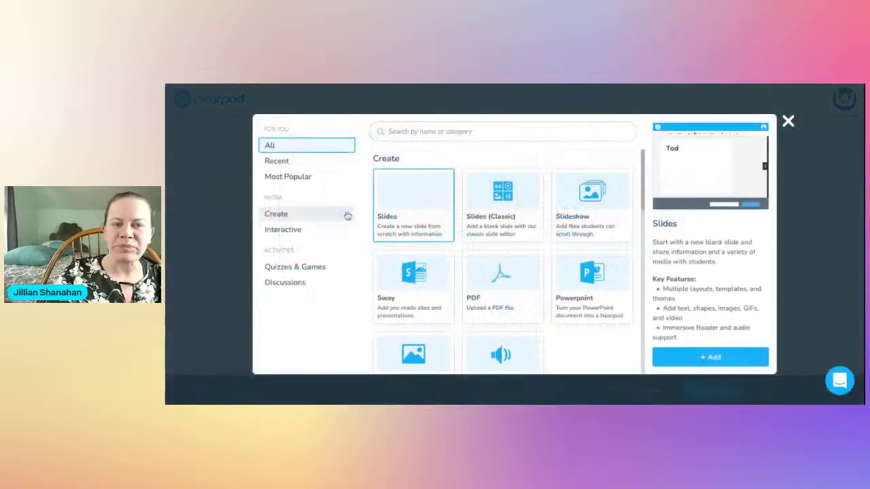
{"action": "scroll", "coordinate": [454, 278], "scroll_direction": "down", "scroll_amount": 3}
{"action": "scroll", "coordinate": [455, 277], "scroll_direction": "down", "scroll_amount": 3}
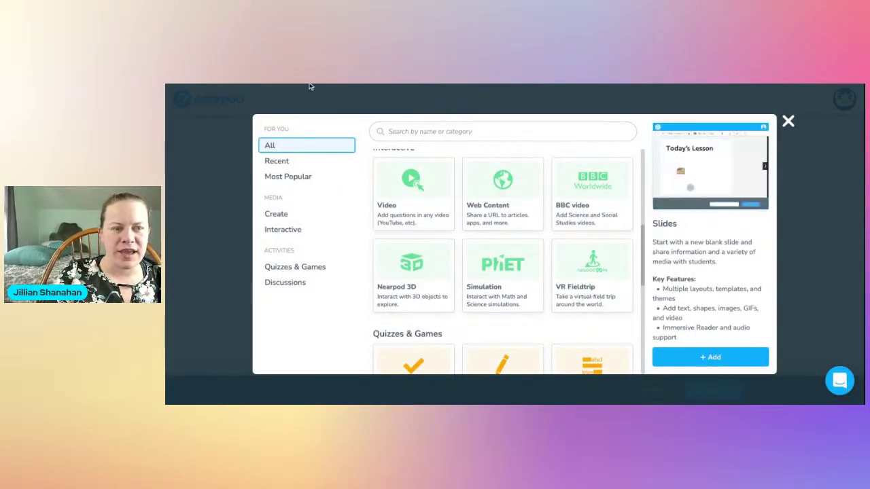
{"action": "scroll", "coordinate": [518, 255], "scroll_direction": "down", "scroll_amount": 2}
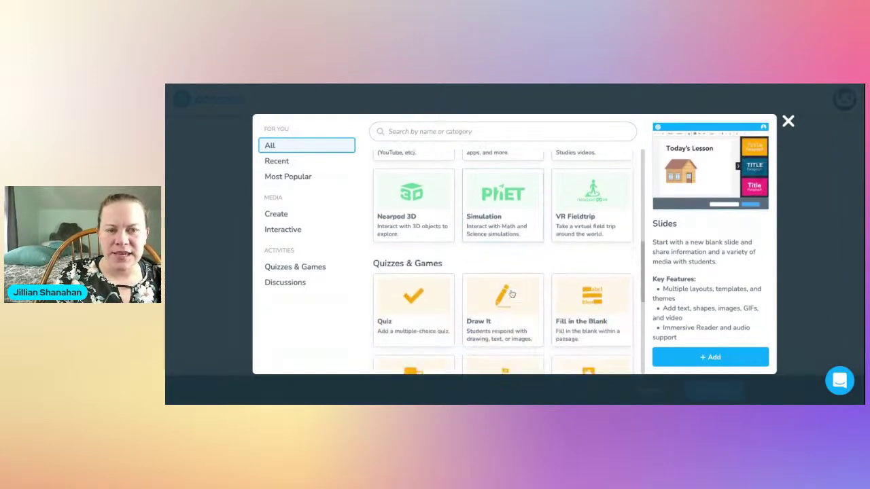
{"action": "scroll", "coordinate": [448, 235], "scroll_direction": "up", "scroll_amount": 1}
{"action": "left_click", "coordinate": [410, 236]}
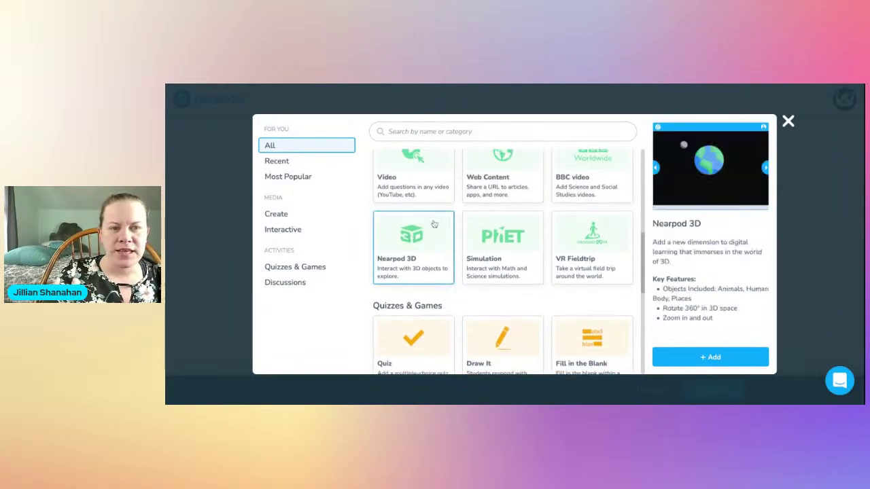
{"action": "left_click", "coordinate": [711, 358]}
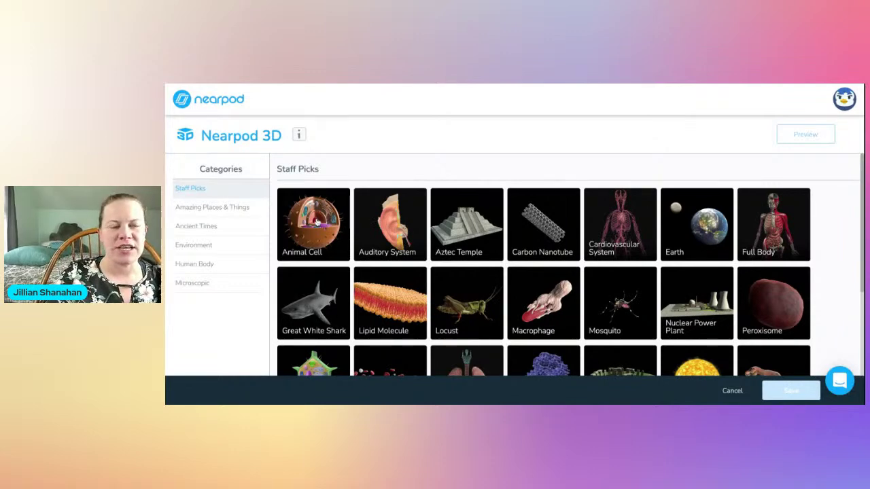
Browse the 3D models under Staff Picks and Amazing Places & Things
{"action": "scroll", "coordinate": [461, 281], "scroll_direction": "down", "scroll_amount": 2}
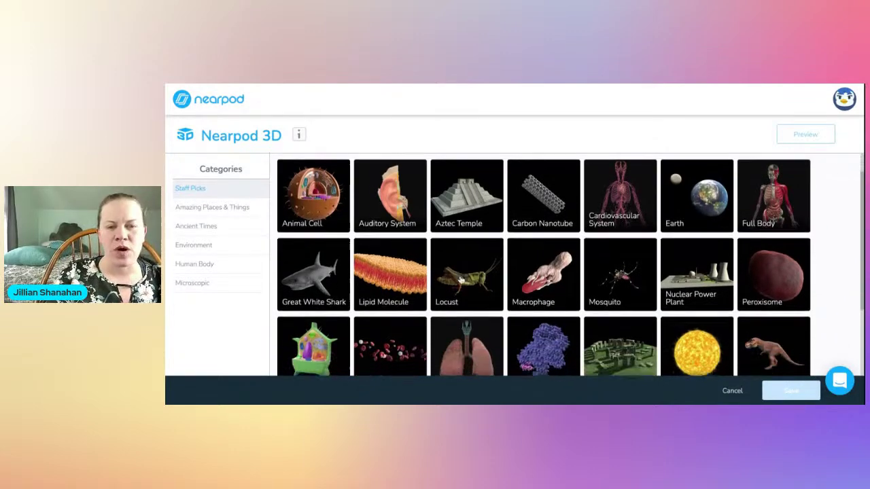
{"action": "scroll", "coordinate": [438, 269], "scroll_direction": "up", "scroll_amount": 1}
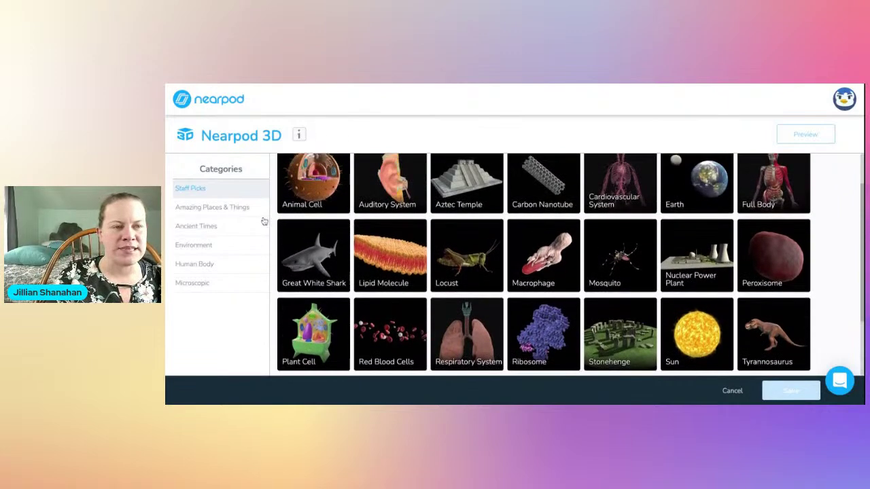
{"action": "scroll", "coordinate": [514, 235], "scroll_direction": "up", "scroll_amount": 1}
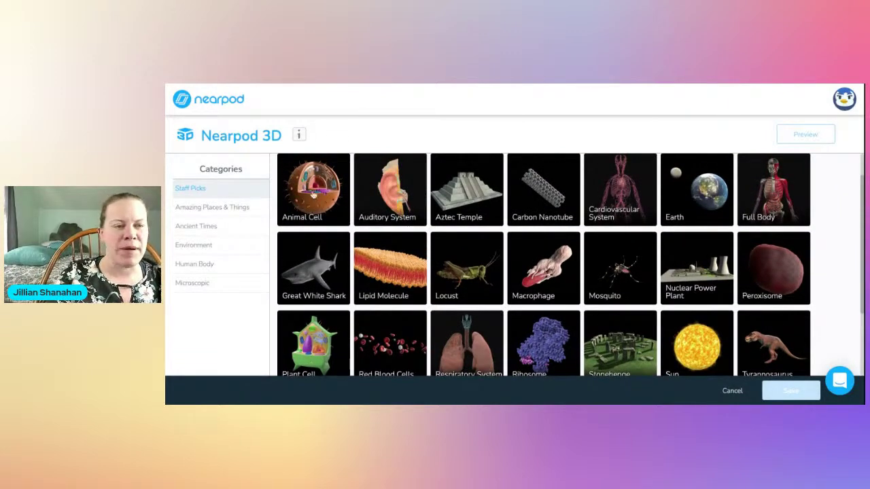
{"action": "left_click", "coordinate": [239, 208]}
{"action": "scroll", "coordinate": [425, 291], "scroll_direction": "down", "scroll_amount": 2}
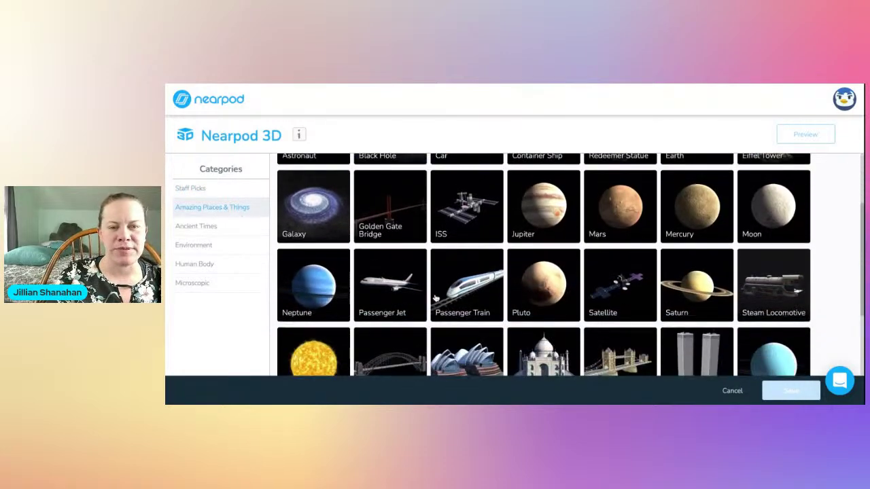
{"action": "scroll", "coordinate": [436, 298], "scroll_direction": "down", "scroll_amount": 3}
{"action": "scroll", "coordinate": [436, 298], "scroll_direction": "up", "scroll_amount": 4}
{"action": "scroll", "coordinate": [343, 281], "scroll_direction": "up", "scroll_amount": 1}
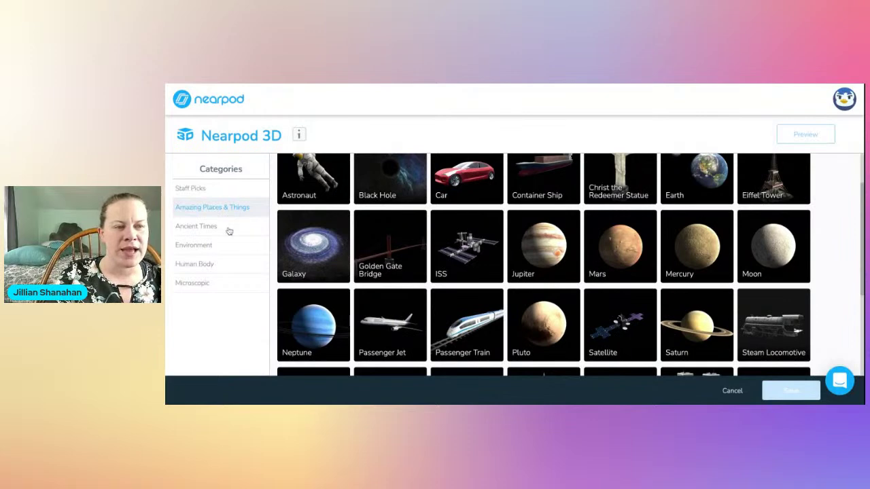
Add the Sphinx 3D model from the Ancient Times category to the lesson and dismiss the Draw It conversion tip
{"action": "left_click", "coordinate": [229, 228]}
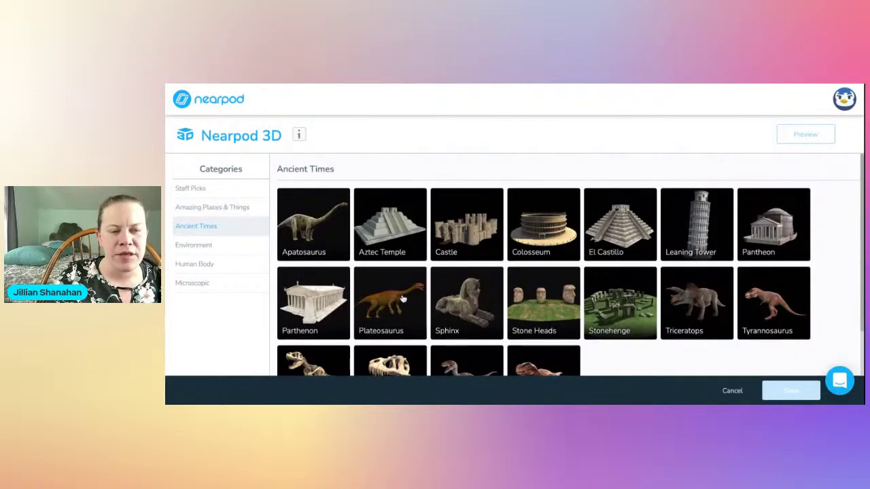
{"action": "left_click", "coordinate": [450, 308]}
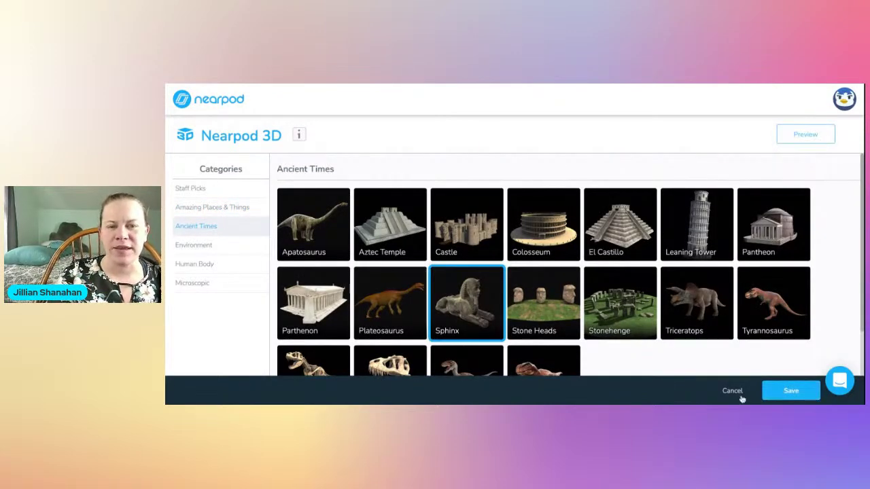
{"action": "left_click", "coordinate": [791, 399]}
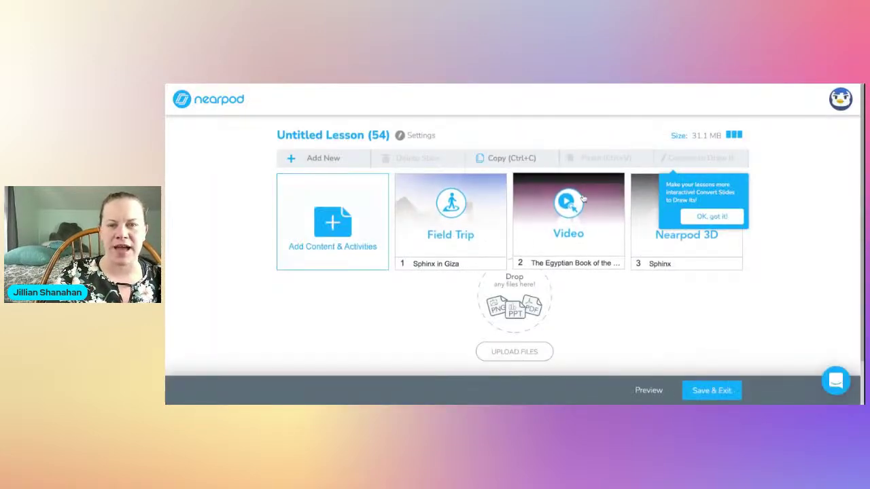
{"action": "left_click", "coordinate": [714, 216]}
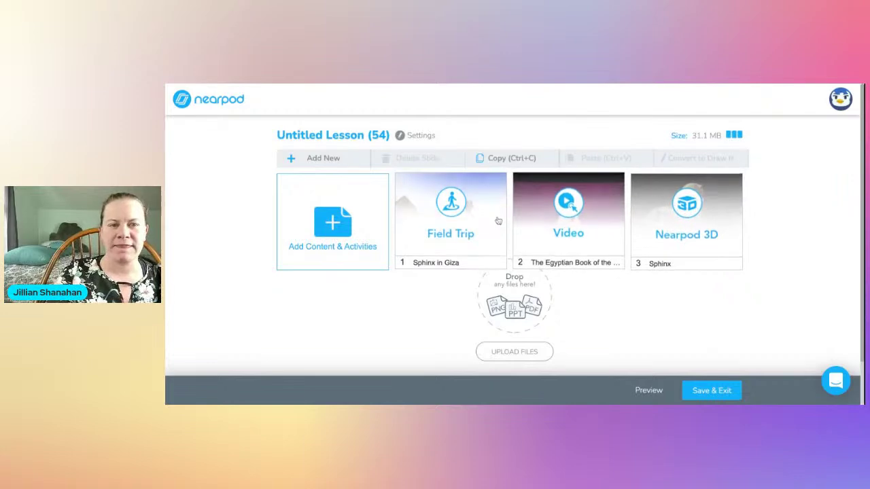
Move the Nearpod 3D Sphinx slide to the start of the lesson, ahead of the Sphinx in Giza field trip
{"action": "left_click", "coordinate": [333, 228]}
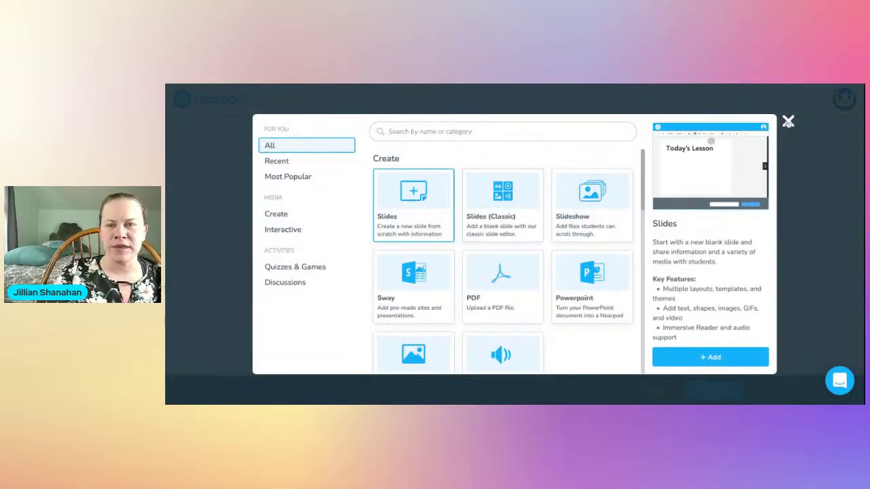
{"action": "left_click", "coordinate": [788, 121]}
{"action": "left_click_drag", "start_coordinate": [687, 207], "coordinate": [445, 208]}
Review the Create, Interactive and Quizzes & Games content types and start a new multiple-choice quiz
{"action": "left_click", "coordinate": [332, 228]}
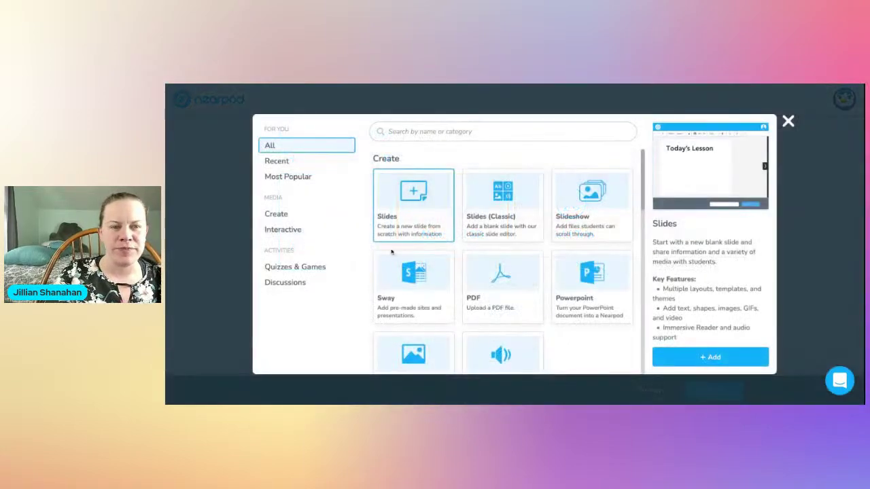
{"action": "scroll", "coordinate": [448, 288], "scroll_direction": "down", "scroll_amount": 2}
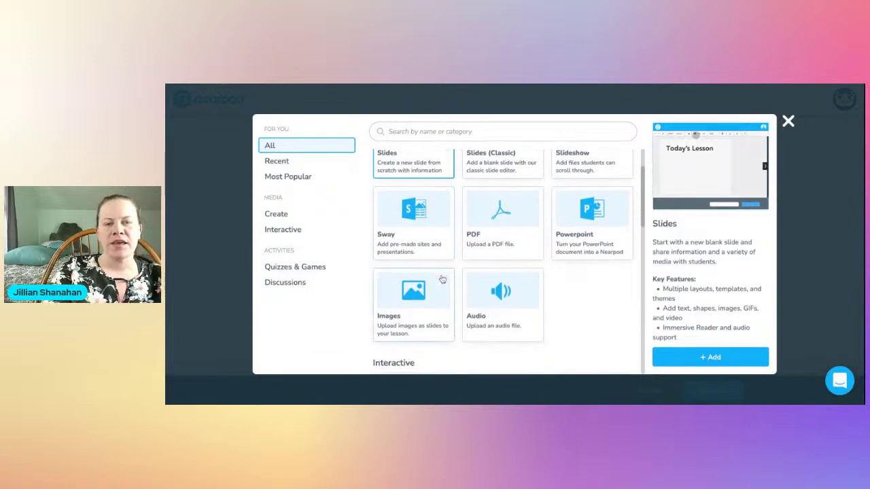
{"action": "scroll", "coordinate": [442, 279], "scroll_direction": "down", "scroll_amount": 1}
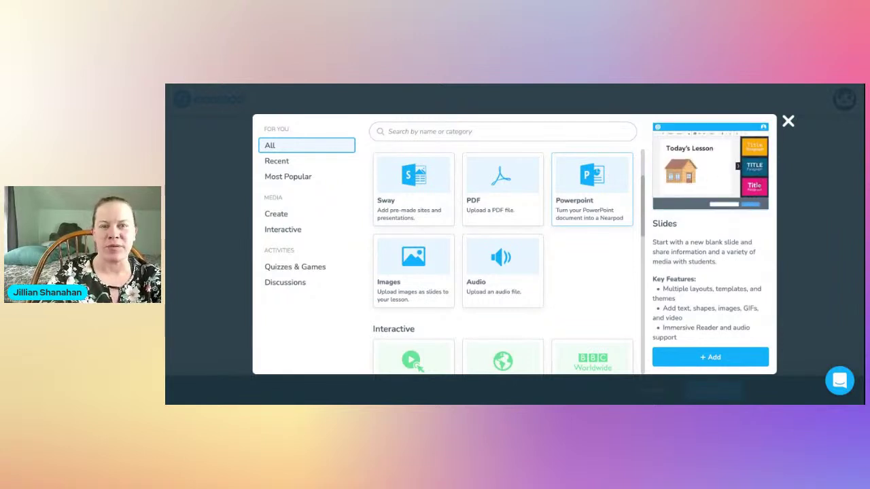
{"action": "scroll", "coordinate": [507, 261], "scroll_direction": "down", "scroll_amount": 3}
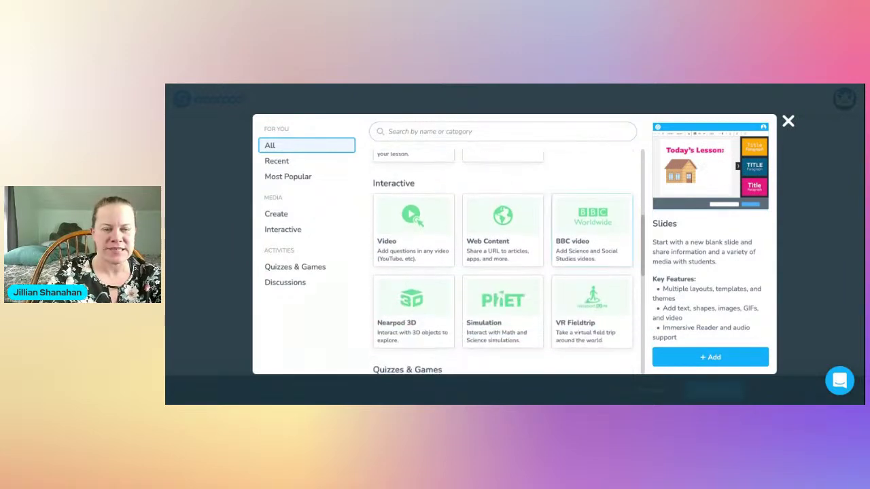
{"action": "scroll", "coordinate": [506, 260], "scroll_direction": "down", "scroll_amount": 1}
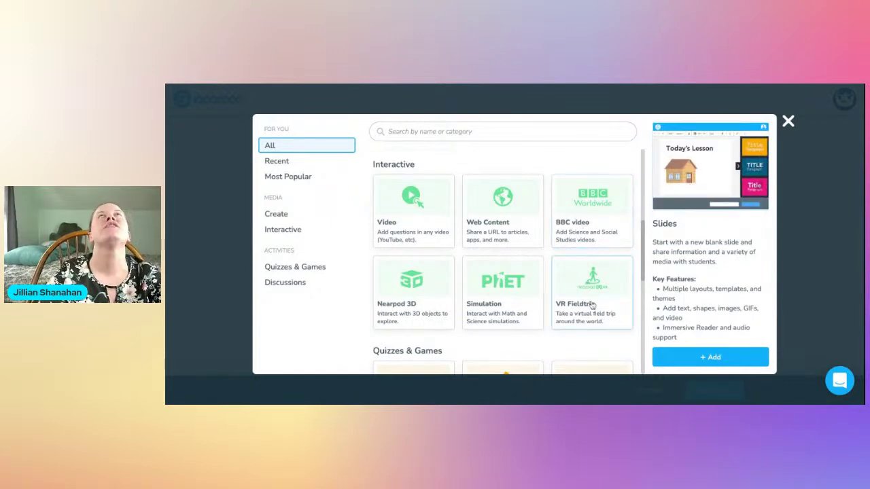
{"action": "scroll", "coordinate": [593, 306], "scroll_direction": "down", "scroll_amount": 5}
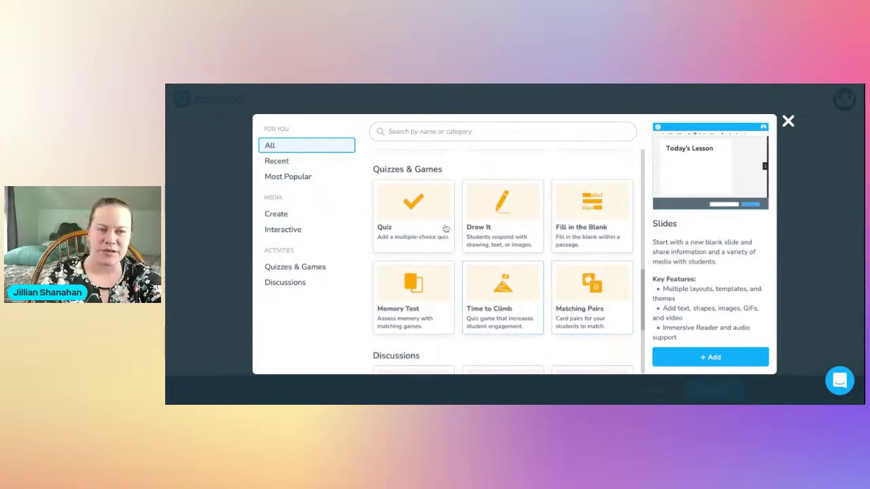
{"action": "left_click", "coordinate": [420, 211]}
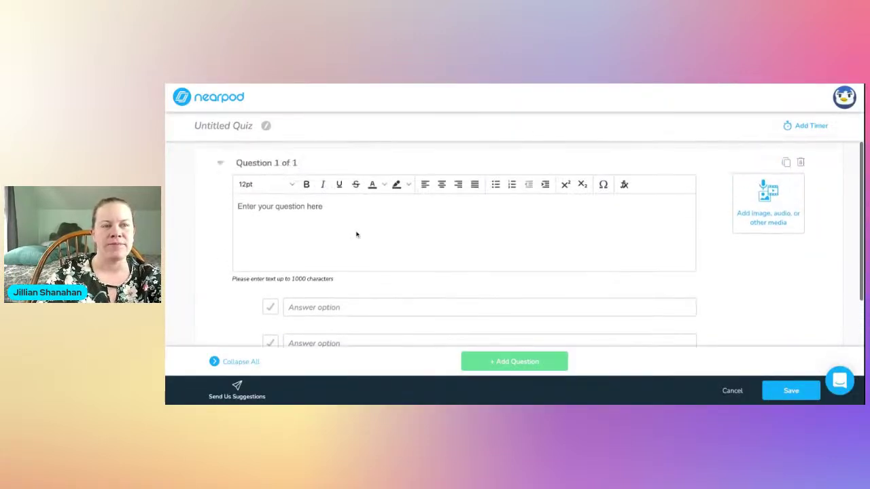
Enter the quiz question "Would you like to visit Egypt?" with the answer options Yes and No
{"action": "type", "text": "Would you like to visit Egypt"}
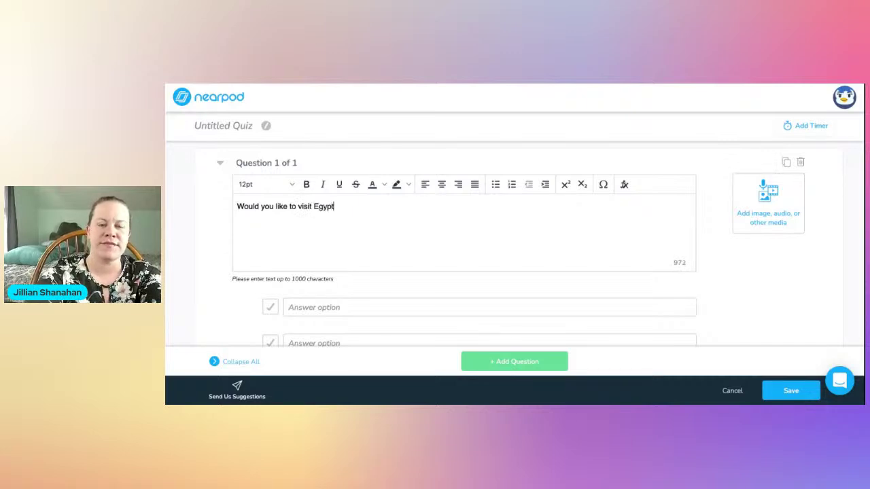
{"action": "left_click", "coordinate": [327, 307]}
{"action": "type", "text": "YEs"}
{"action": "scroll", "coordinate": [327, 309], "scroll_direction": "down", "scroll_amount": 1}
{"action": "key", "text": "BackSpace"}
{"action": "key", "text": "BackSpace"}
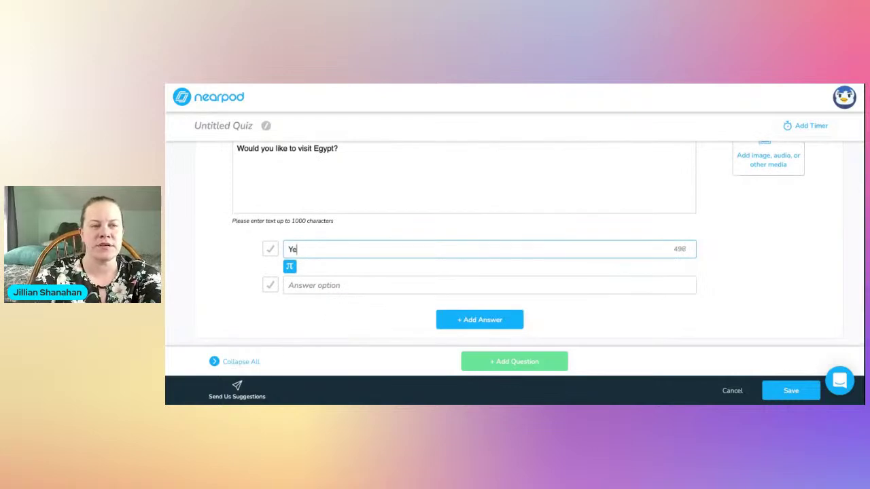
{"action": "left_click", "coordinate": [334, 287]}
{"action": "type", "text": "No"}
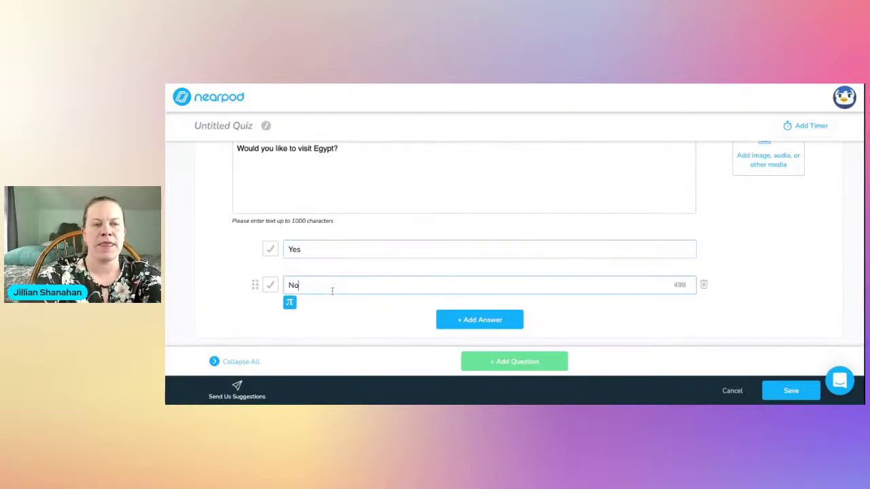
Mark both Yes and No as correct answers, save the quiz to the lesson and dismiss the Time To Climb tip
{"action": "left_click", "coordinate": [270, 249]}
{"action": "left_click", "coordinate": [270, 284]}
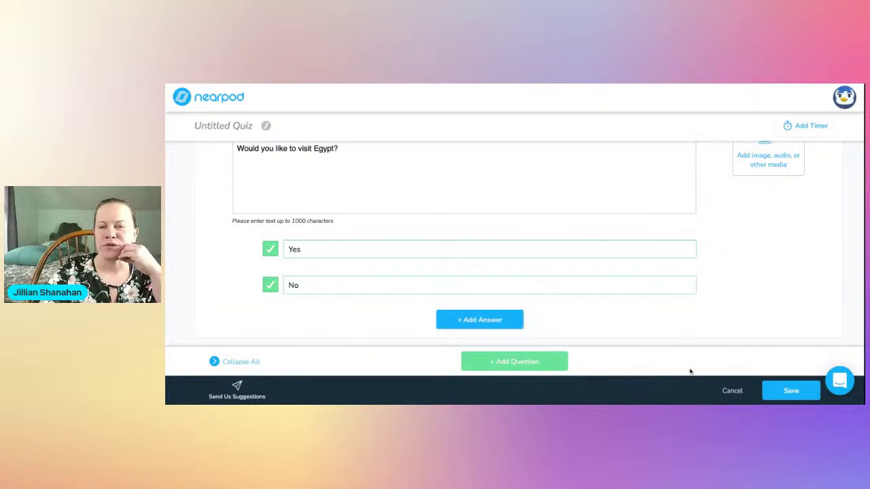
{"action": "left_click", "coordinate": [789, 391]}
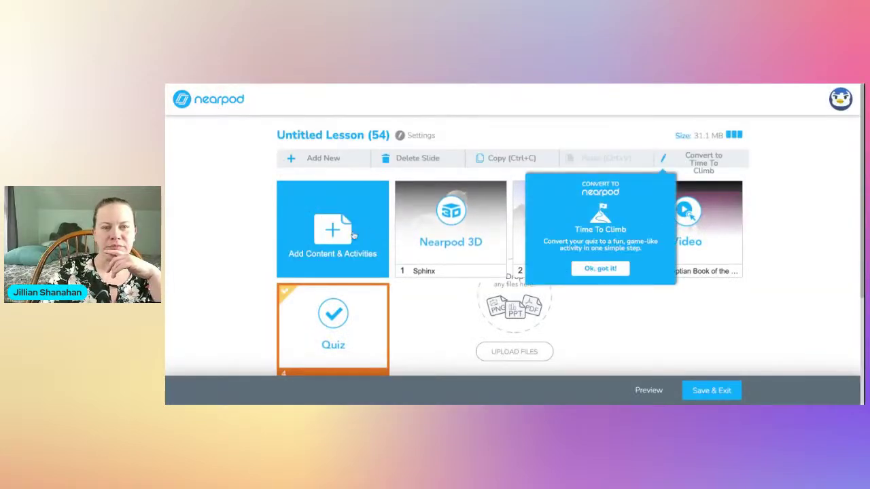
{"action": "left_click", "coordinate": [602, 269]}
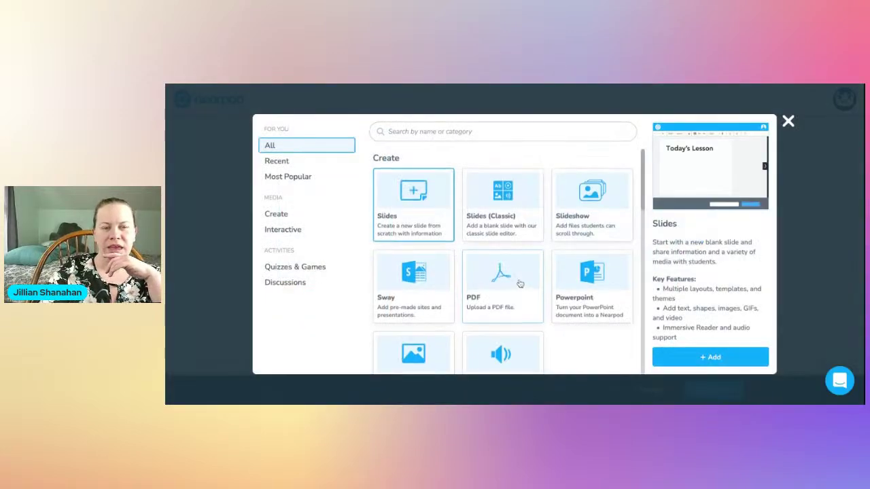
Add a Draw It activity with the instructions "Draw a pyramid." and save it to the lesson
{"action": "scroll", "coordinate": [520, 283], "scroll_direction": "down", "scroll_amount": 8}
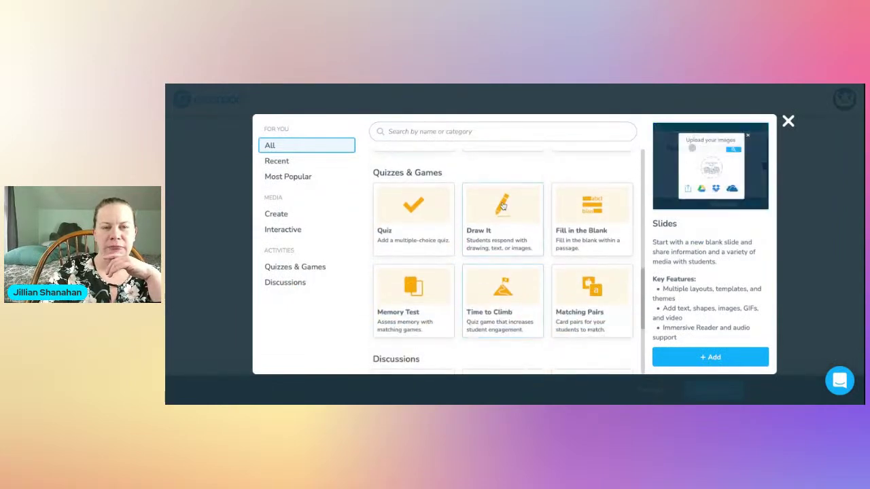
{"action": "left_click", "coordinate": [502, 205]}
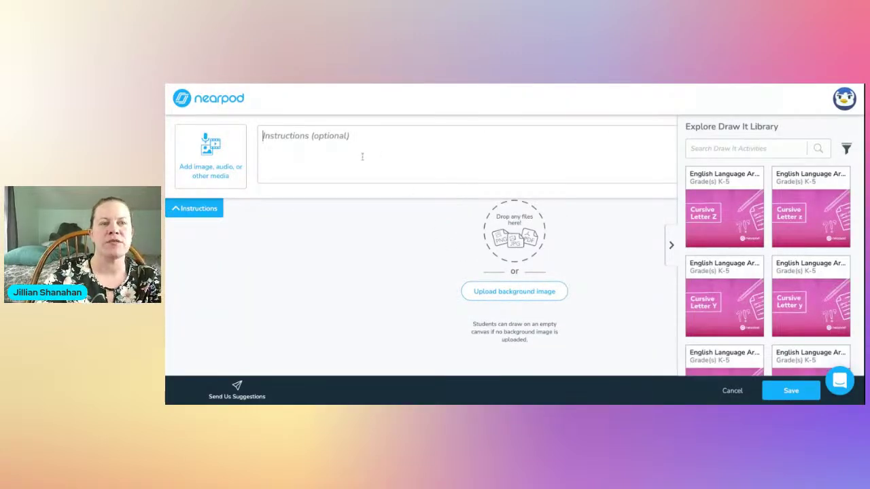
{"action": "type", "text": "Draw a p"}
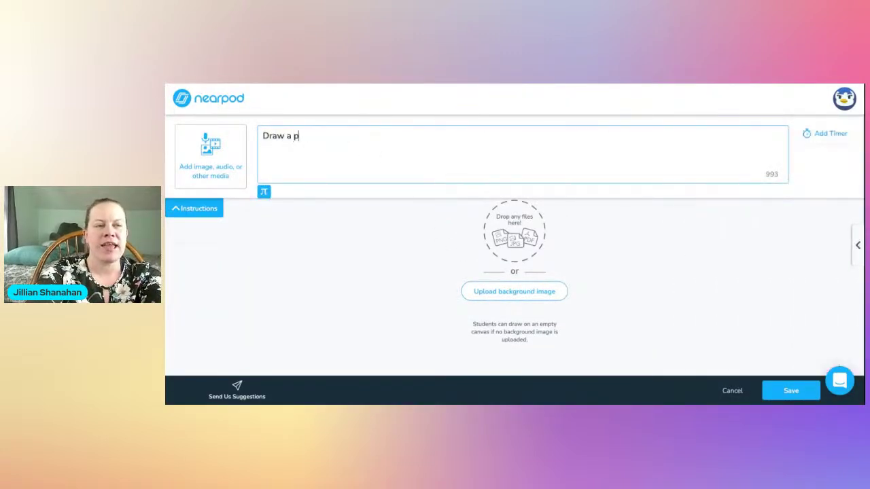
{"action": "type", "text": "yramid."}
{"action": "left_click", "coordinate": [222, 168]}
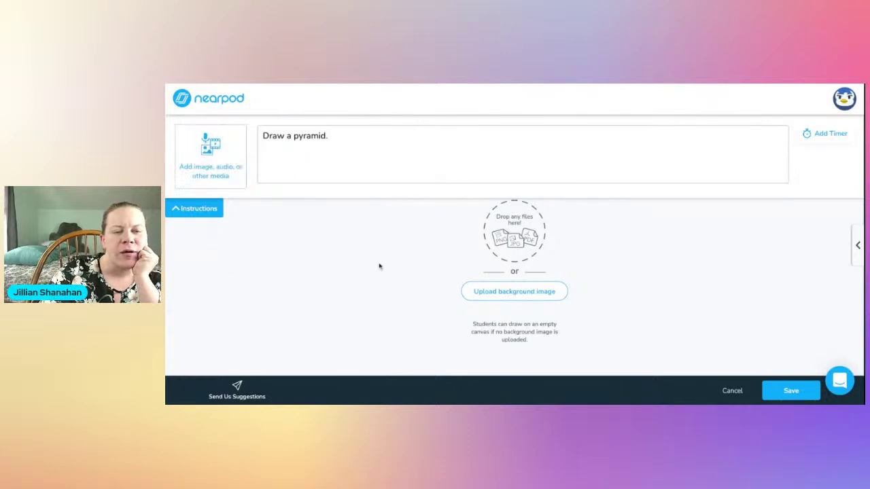
{"action": "left_click", "coordinate": [780, 391]}
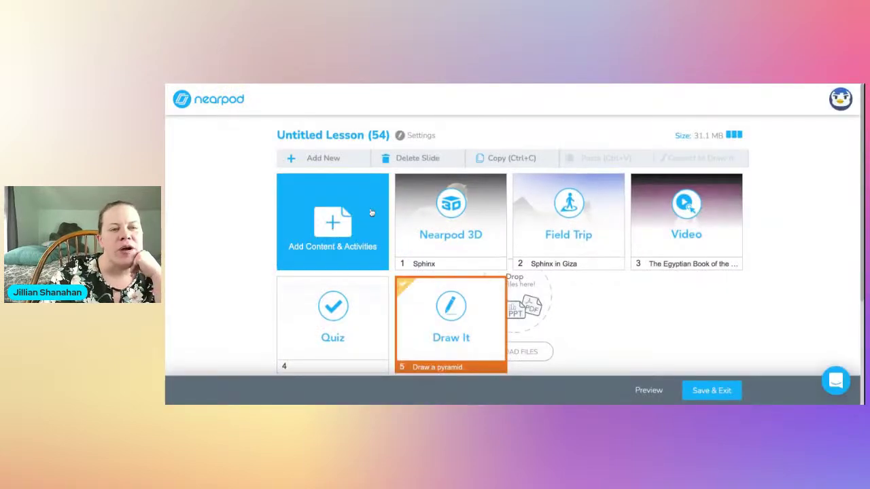
Start another Draw It activity from the Quizzes & Games content types
{"action": "left_click", "coordinate": [333, 225]}
{"action": "scroll", "coordinate": [573, 254], "scroll_direction": "down", "scroll_amount": 2}
{"action": "scroll", "coordinate": [573, 254], "scroll_direction": "down", "scroll_amount": 1}
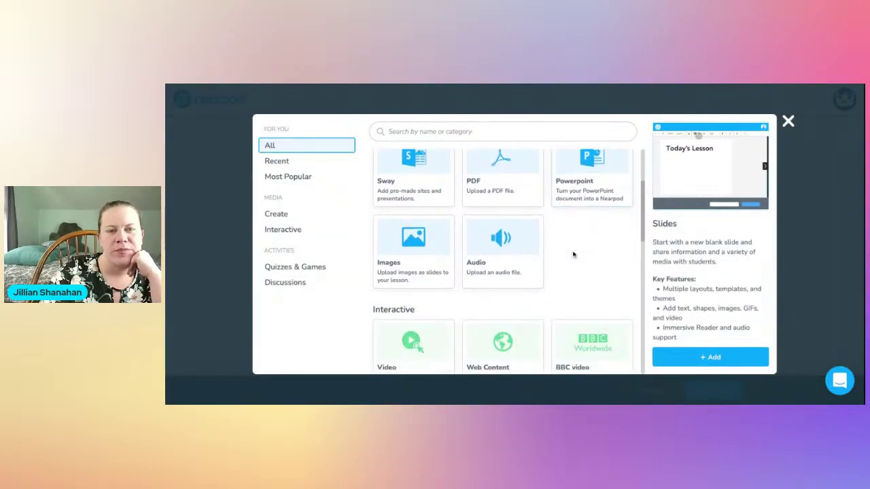
{"action": "scroll", "coordinate": [561, 254], "scroll_direction": "up", "scroll_amount": 1}
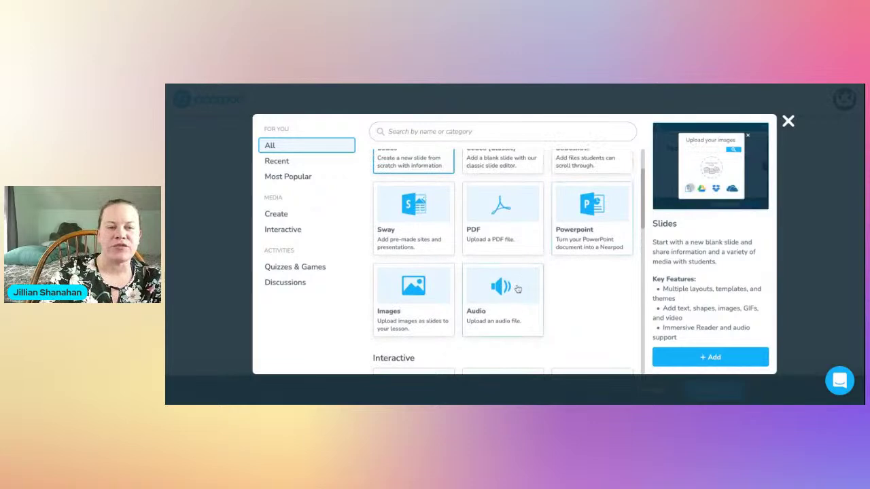
{"action": "scroll", "coordinate": [511, 340], "scroll_direction": "down", "scroll_amount": 1}
{"action": "scroll", "coordinate": [512, 340], "scroll_direction": "down", "scroll_amount": 7}
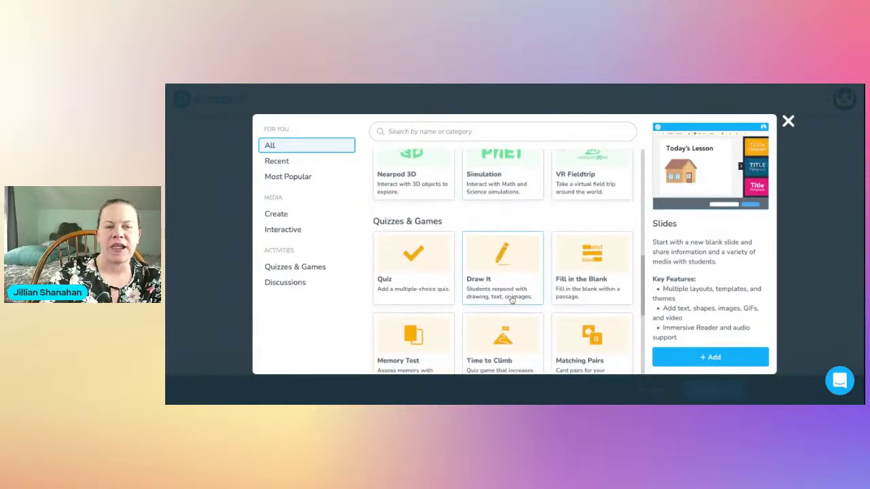
{"action": "left_click", "coordinate": [506, 271]}
{"action": "left_click", "coordinate": [728, 360]}
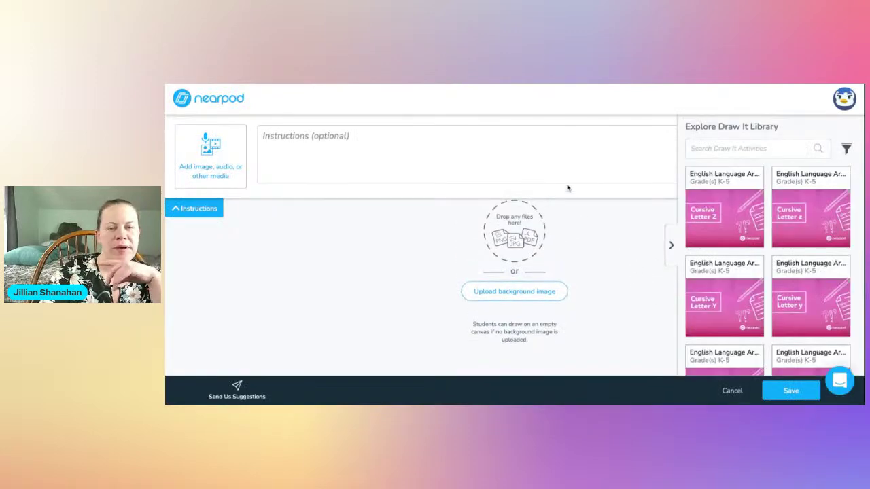
Browse the ready-made activities in the Draw It library, from the cursive letters down to Social Studies and Life Skills
{"action": "scroll", "coordinate": [724, 269], "scroll_direction": "down", "scroll_amount": 10}
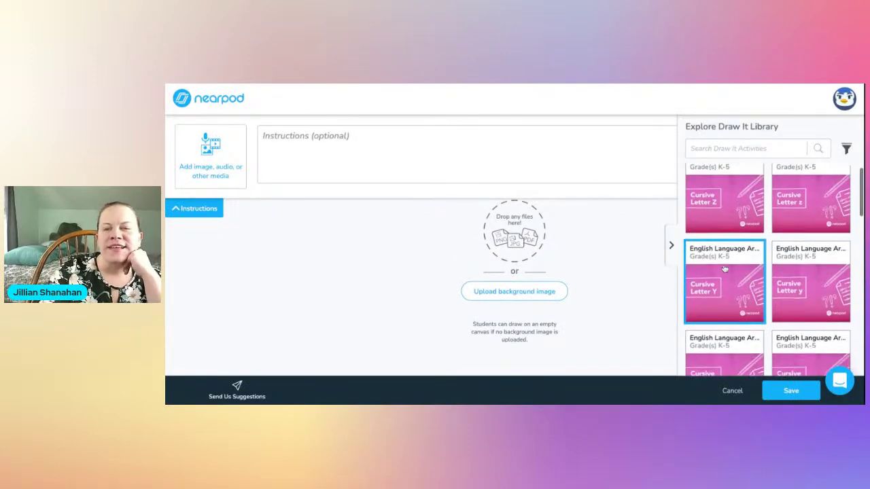
{"action": "scroll", "coordinate": [725, 269], "scroll_direction": "down", "scroll_amount": 5}
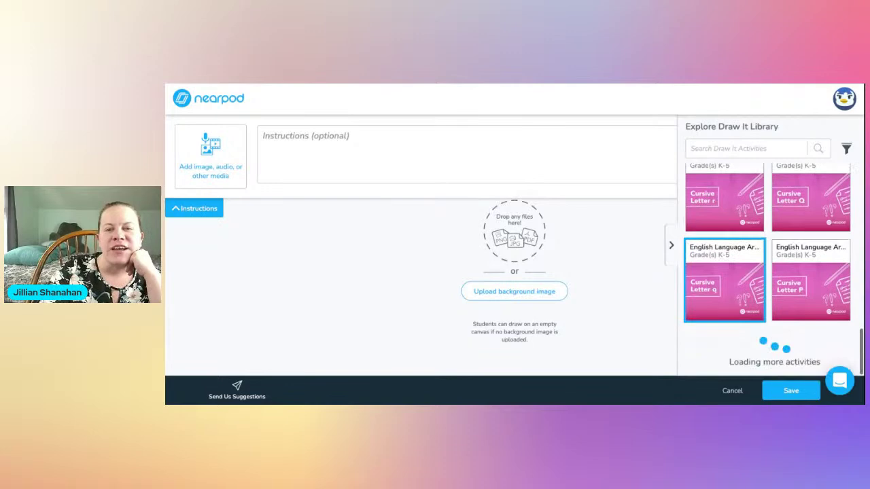
{"action": "scroll", "coordinate": [724, 269], "scroll_direction": "down", "scroll_amount": 10}
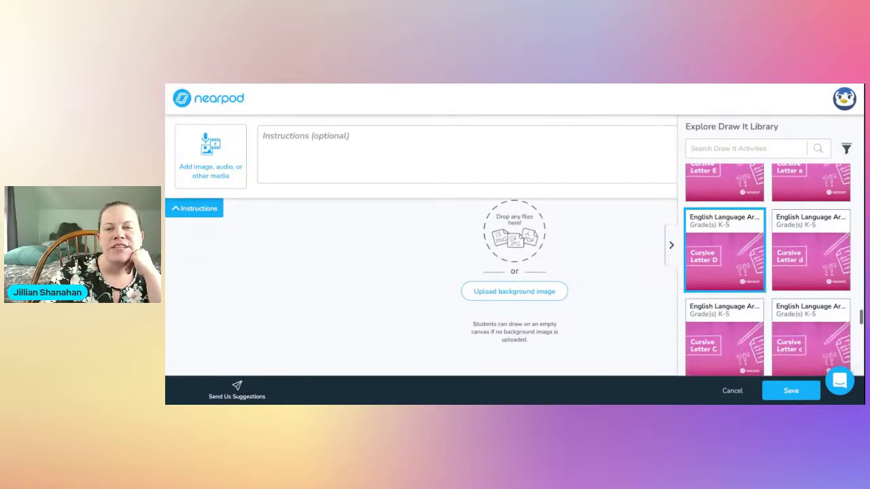
{"action": "scroll", "coordinate": [725, 279], "scroll_direction": "down", "scroll_amount": 2}
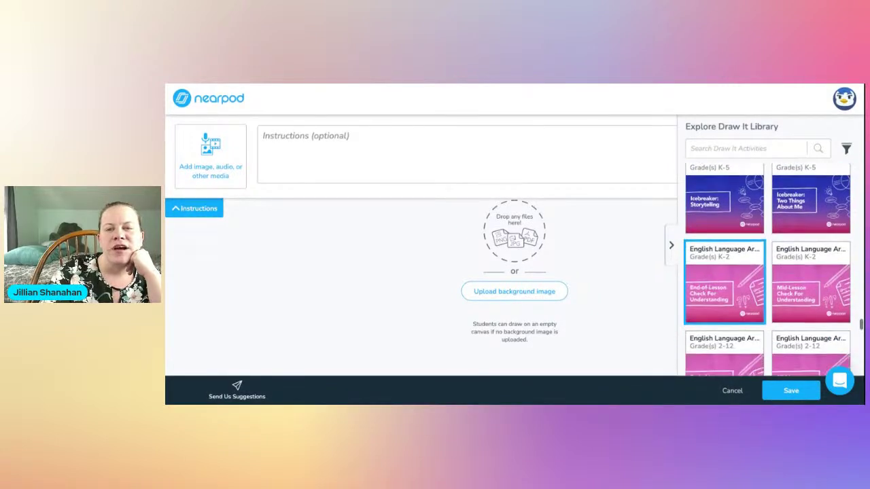
{"action": "scroll", "coordinate": [725, 281], "scroll_direction": "down", "scroll_amount": 3}
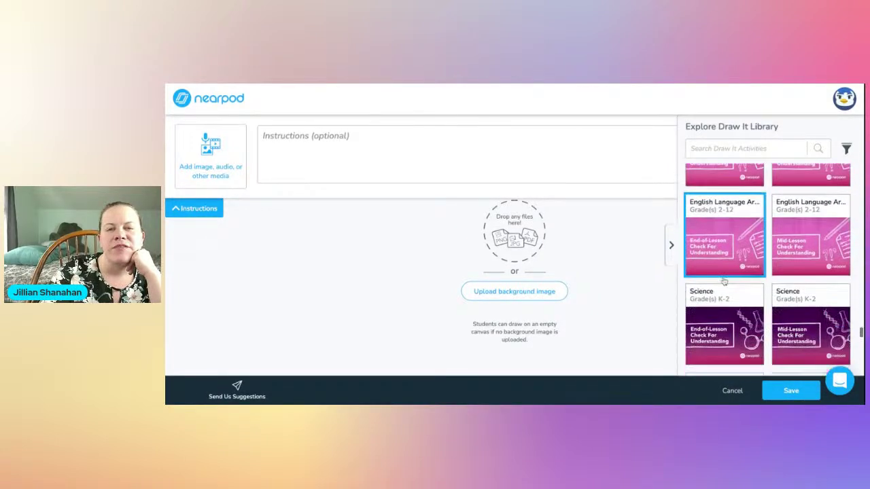
{"action": "scroll", "coordinate": [725, 306], "scroll_direction": "down", "scroll_amount": 4}
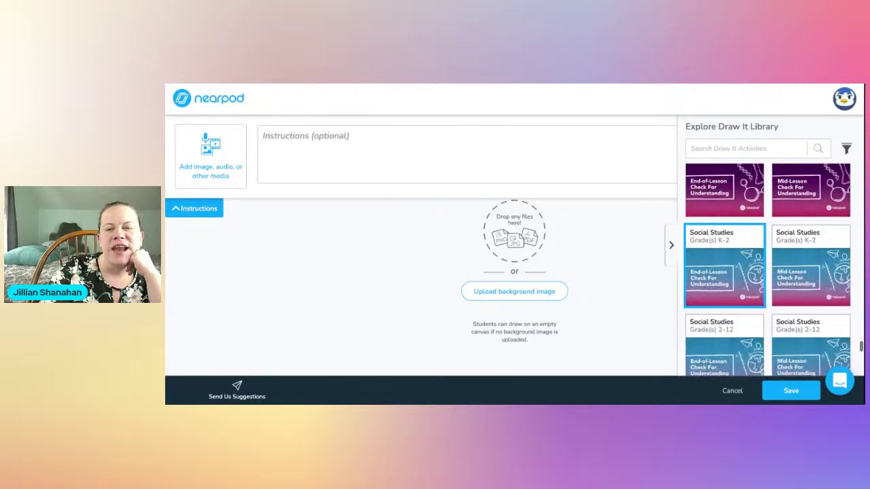
{"action": "scroll", "coordinate": [724, 304], "scroll_direction": "down", "scroll_amount": 1}
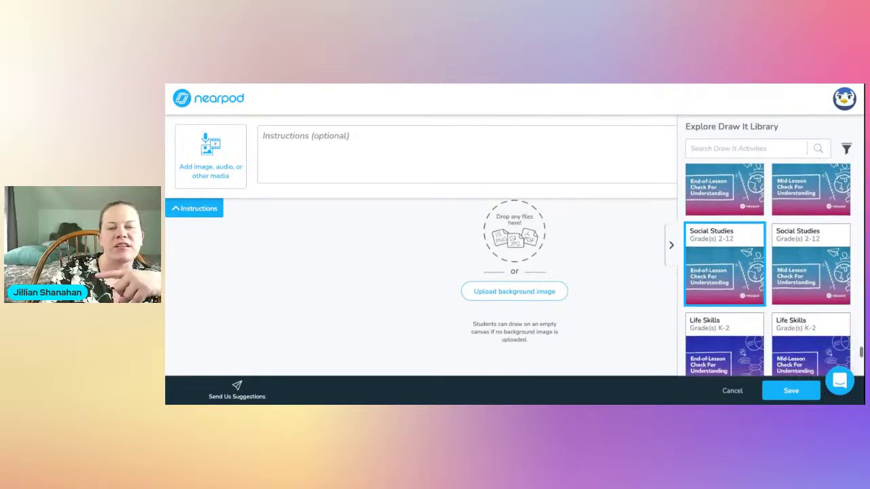
Search the Draw It library for "alphabet", preview the "Alphabet Letters: Yy" activity with its instructions collapsed, and cancel it
{"action": "left_click", "coordinate": [724, 148]}
{"action": "type", "text": "alp"}
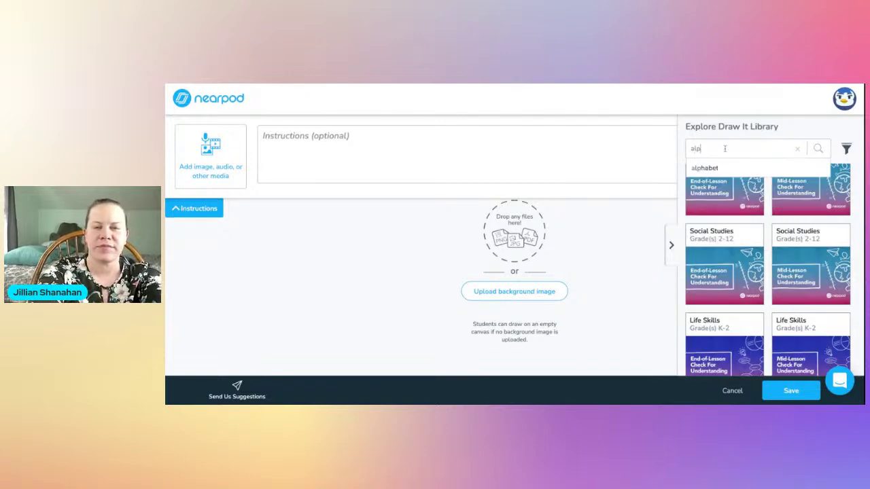
{"action": "type", "text": "h"}
{"action": "left_click", "coordinate": [728, 169]}
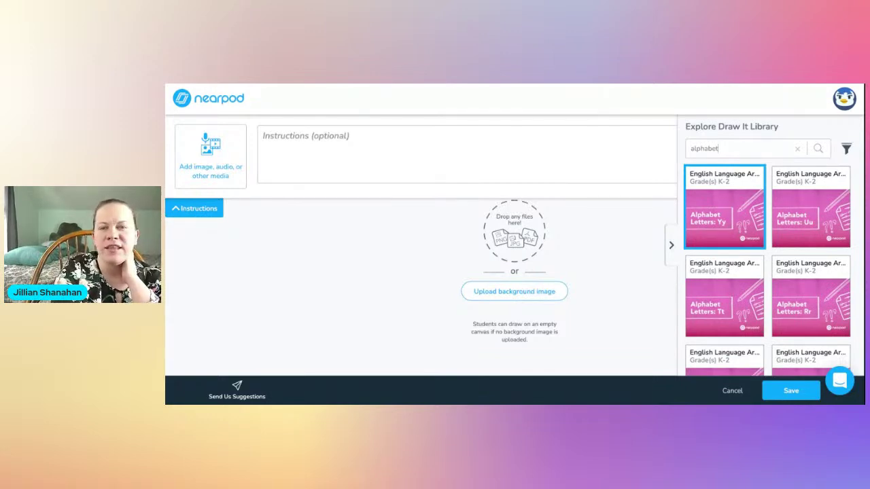
{"action": "left_click", "coordinate": [725, 207]}
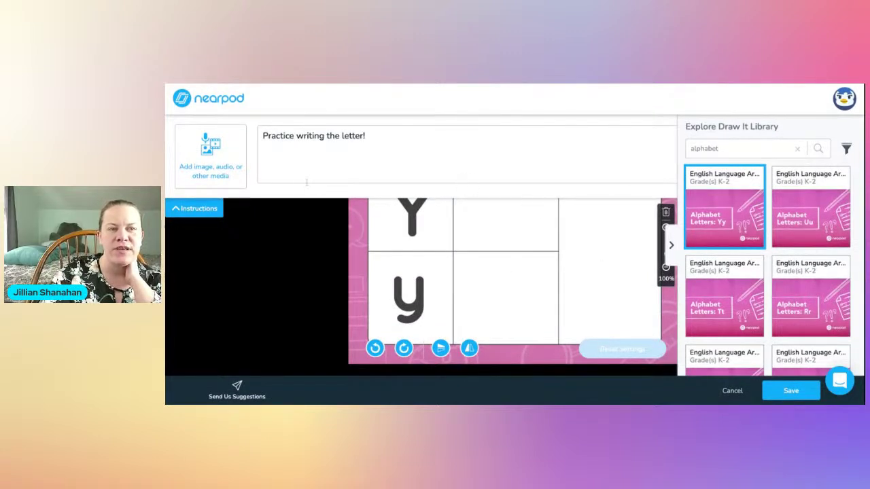
{"action": "left_click", "coordinate": [212, 209]}
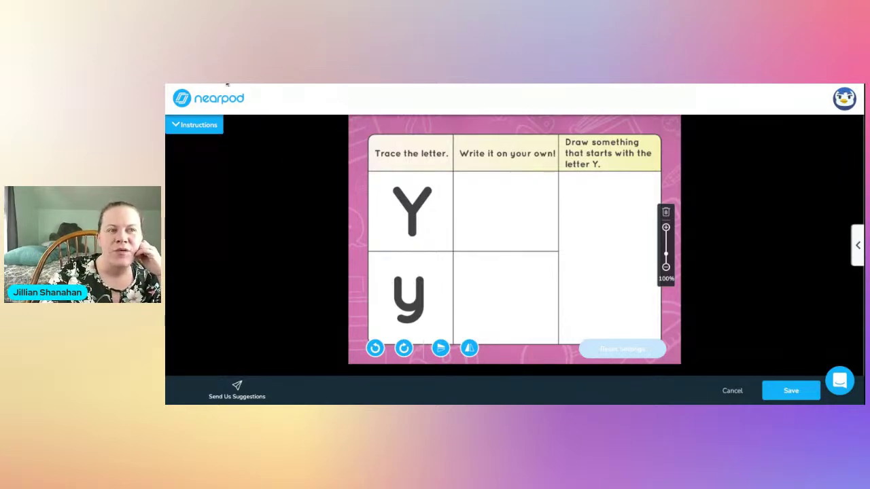
{"action": "left_click", "coordinate": [733, 392]}
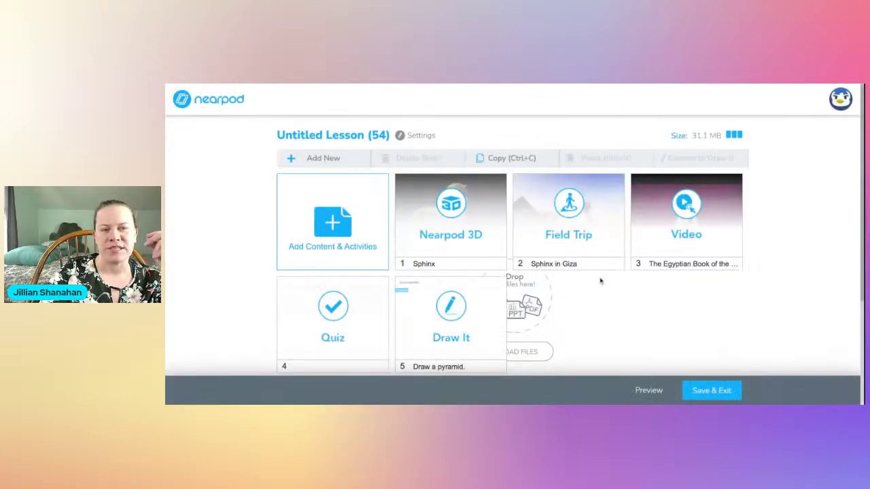
Start a Fill in the Blank activity with the light blue text style
{"action": "left_click", "coordinate": [333, 225]}
{"action": "scroll", "coordinate": [578, 274], "scroll_direction": "down", "scroll_amount": 7}
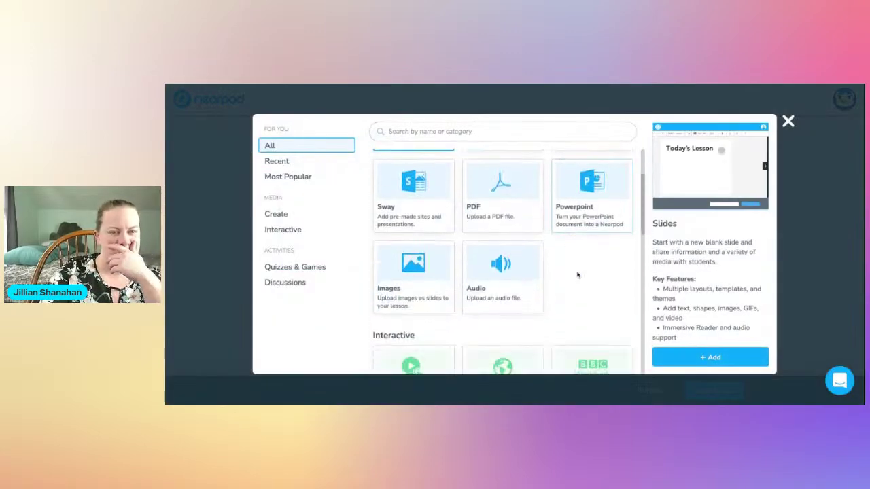
{"action": "scroll", "coordinate": [586, 199], "scroll_direction": "down", "scroll_amount": 1}
{"action": "left_click", "coordinate": [586, 199]}
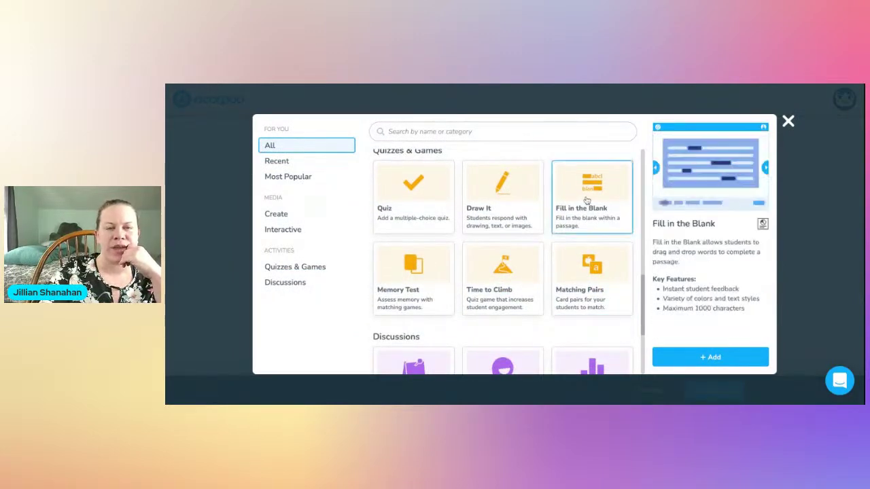
{"action": "left_click", "coordinate": [711, 357]}
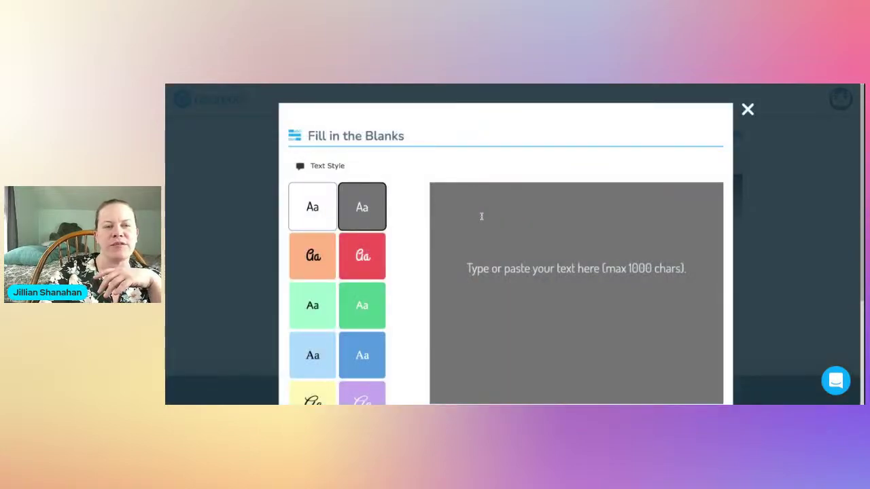
{"action": "left_click", "coordinate": [325, 225]}
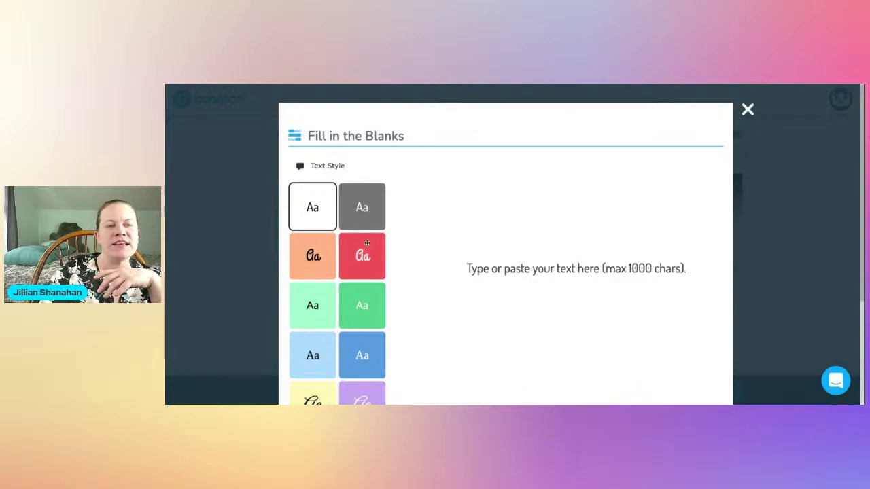
{"action": "left_click", "coordinate": [319, 362]}
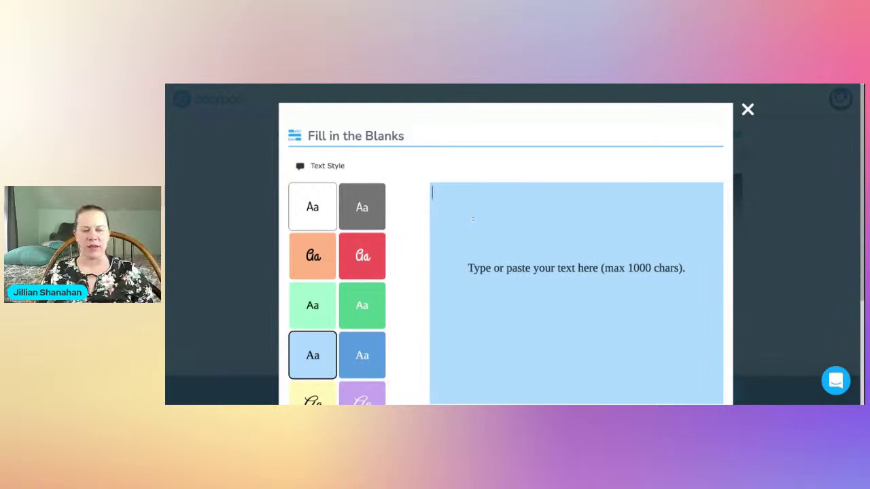
Begin the fill-in-the-blanks passage with "Their parents are going to"
{"action": "type", "text": "There"}
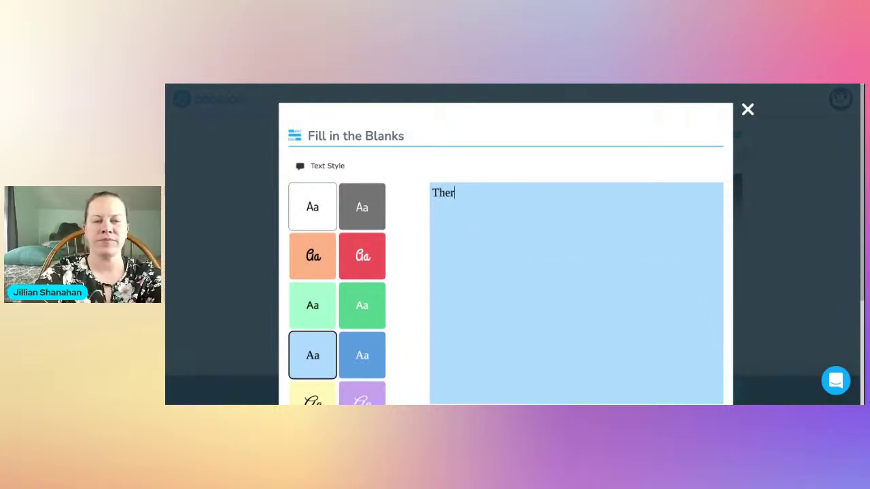
{"action": "key", "text": "BackSpace"}
{"action": "key", "text": "BackSpace"}
{"action": "key", "text": "BackSpace"}
{"action": "type", "text": "ir parents are "}
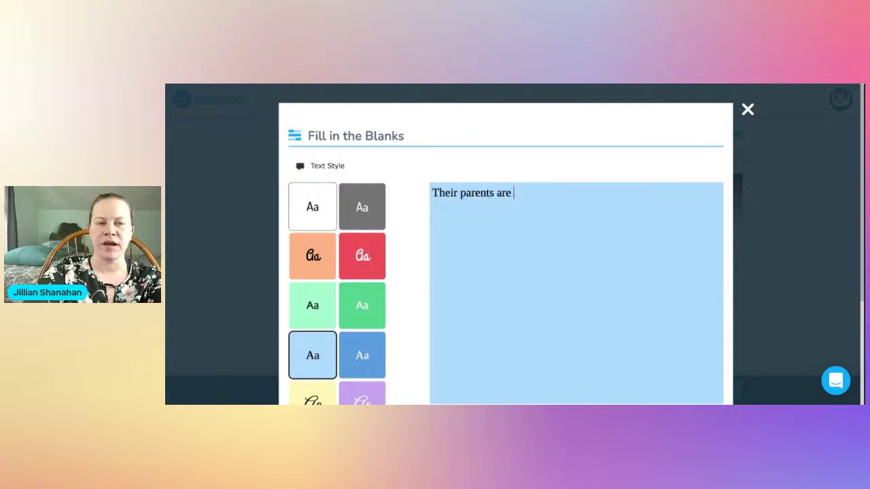
{"action": "type", "text": "going to they"}
{"action": "key", "text": "BackSpace"}
{"action": "key", "text": "BackSpace"}
{"action": "key", "text": "BackSpace"}
{"action": "key", "text": "BackSpace"}
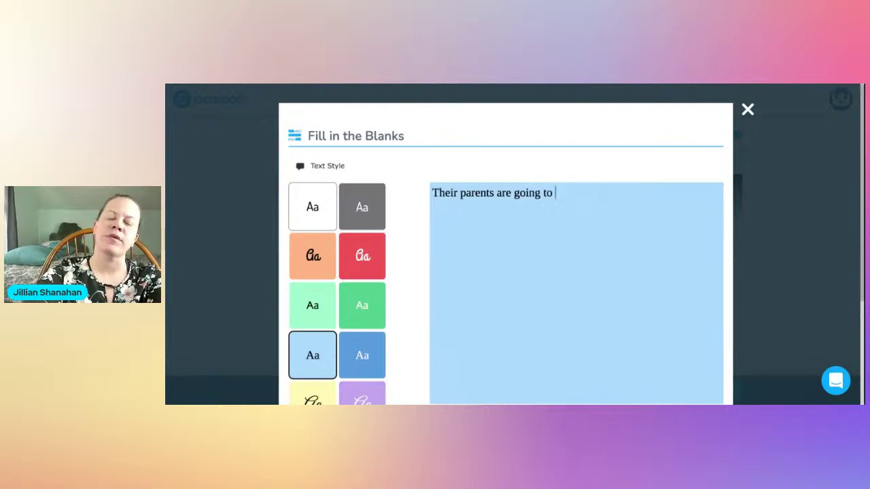
Complete the passage with "their house. They're really excited to go there."
{"action": "type", "text": "their h"}
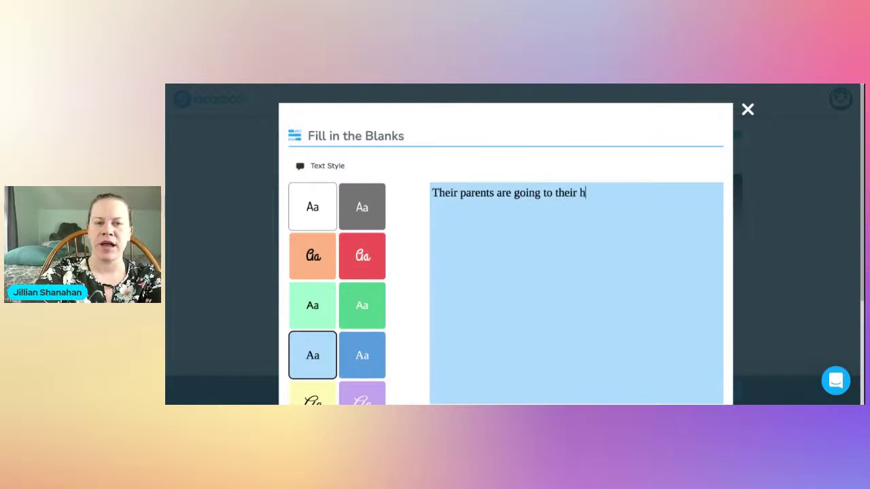
{"action": "type", "text": "ouse. THey"}
{"action": "key", "text": "BackSpace"}
{"action": "key", "text": "BackSpace"}
{"action": "key", "text": "BackSpace"}
{"action": "type", "text": "hey're really excited "}
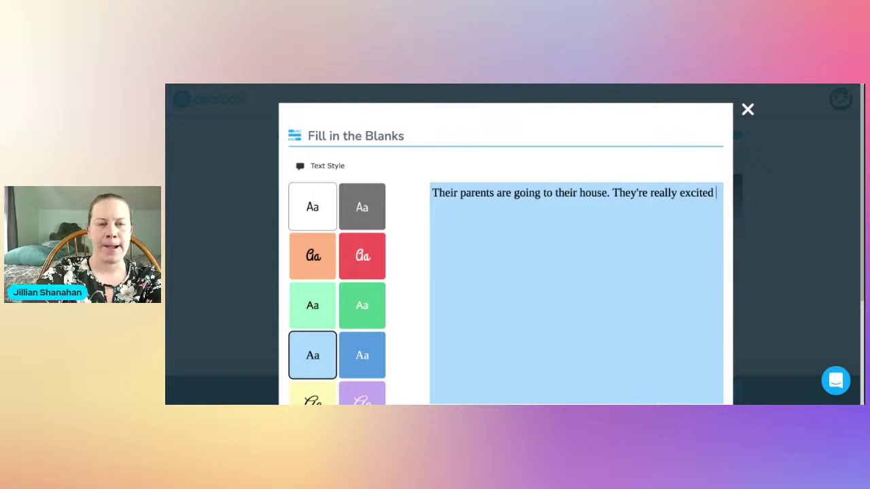
{"action": "type", "text": "to go there."}
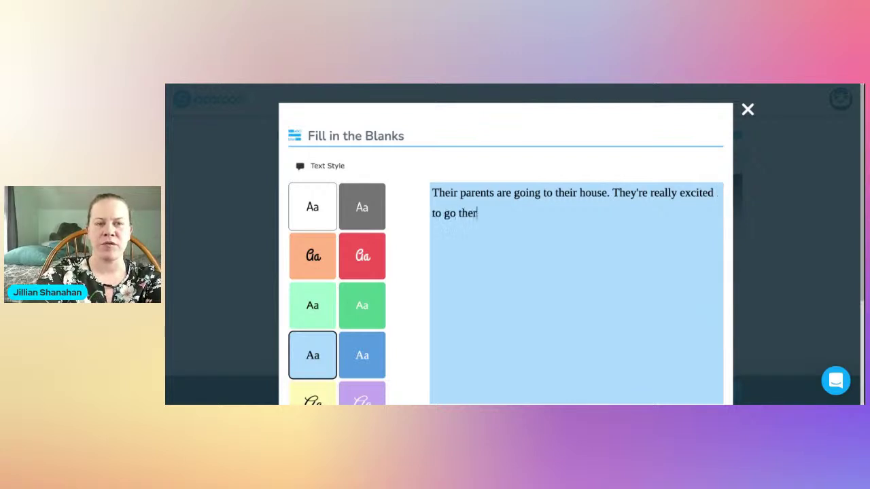
Make "their" before "house", "They're" and "there." the blanks in the word bank and add the activity to the lesson
{"action": "scroll", "coordinate": [512, 325], "scroll_direction": "down", "scroll_amount": 2}
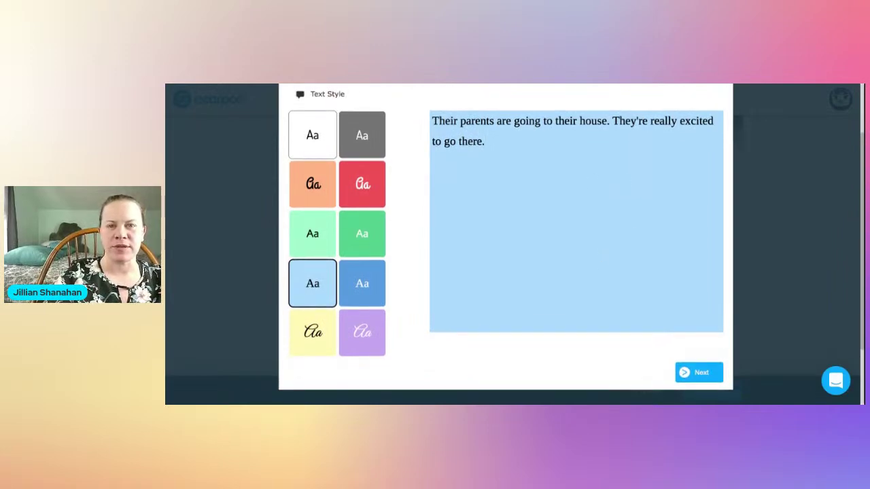
{"action": "left_click", "coordinate": [700, 373]}
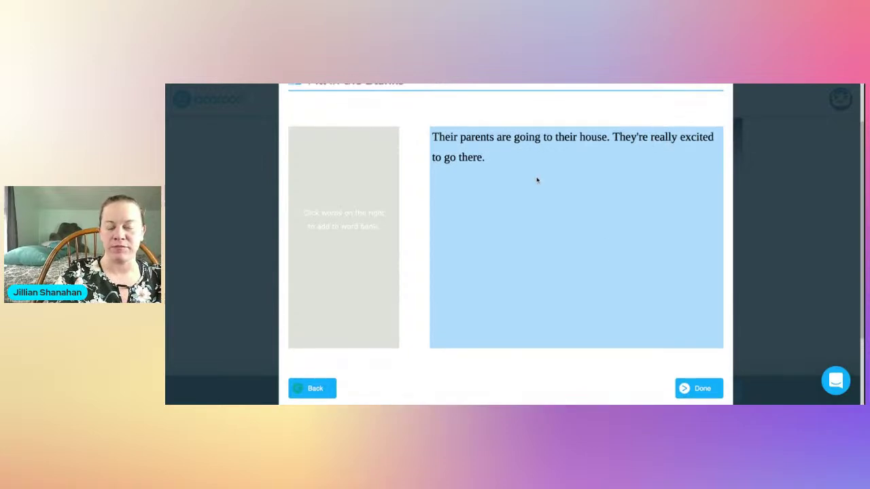
{"action": "left_click", "coordinate": [565, 137]}
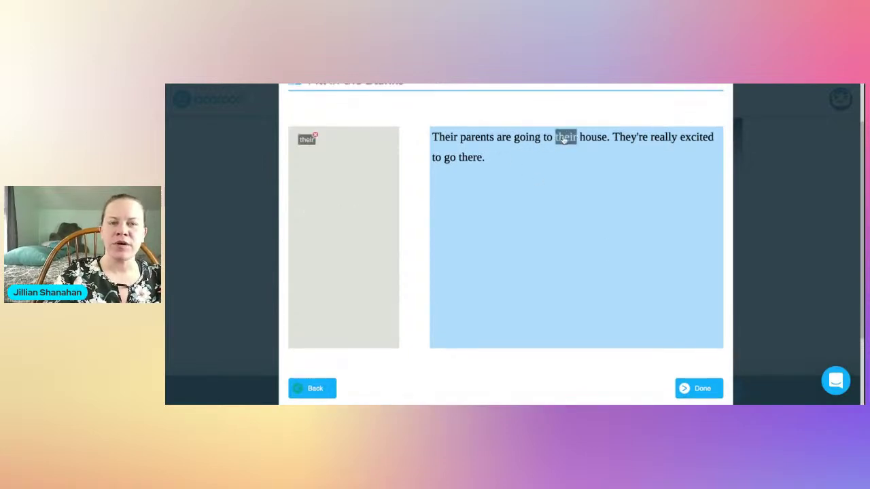
{"action": "left_click", "coordinate": [643, 136]}
{"action": "left_click", "coordinate": [512, 157]}
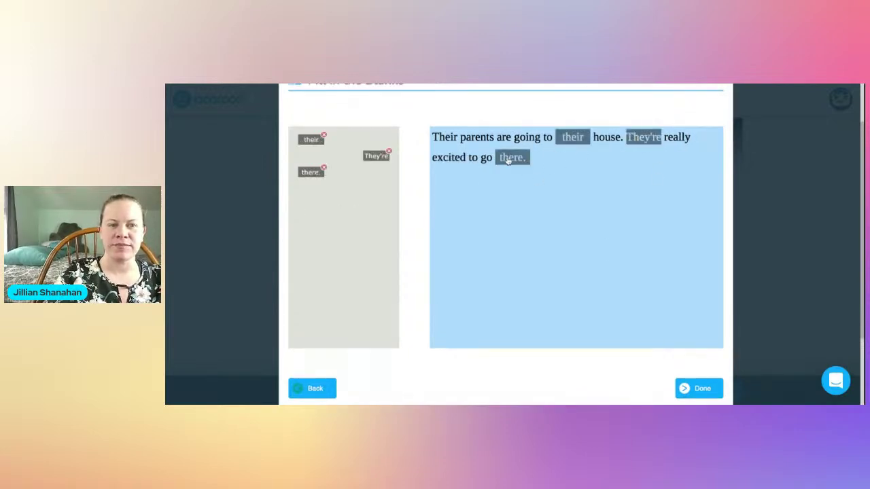
{"action": "left_click", "coordinate": [698, 392]}
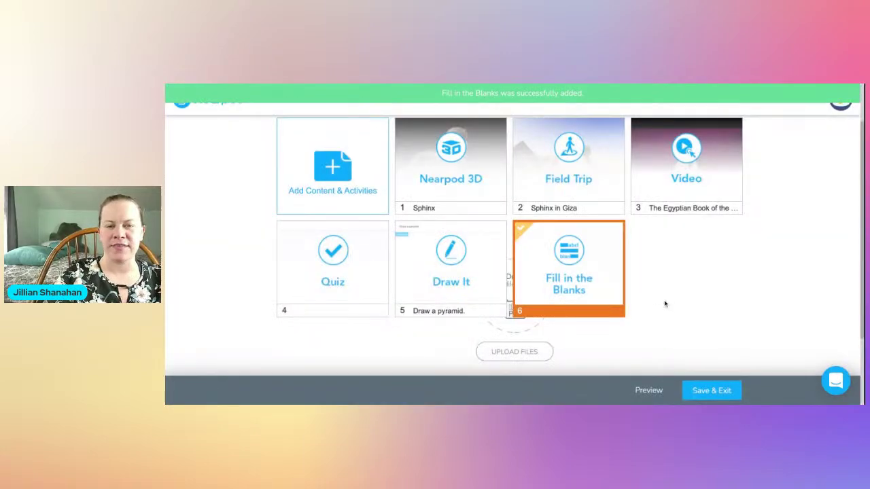
Start a Collaborate Board activity from the discussion types in the lesson's content library
{"action": "left_click", "coordinate": [333, 167]}
{"action": "scroll", "coordinate": [514, 259], "scroll_direction": "down", "scroll_amount": 3}
{"action": "scroll", "coordinate": [515, 259], "scroll_direction": "down", "scroll_amount": 3}
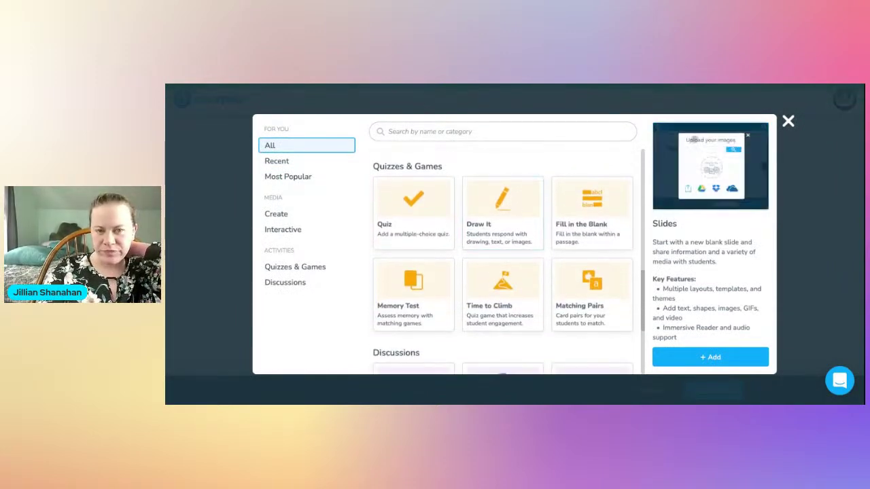
{"action": "scroll", "coordinate": [420, 273], "scroll_direction": "down", "scroll_amount": 1}
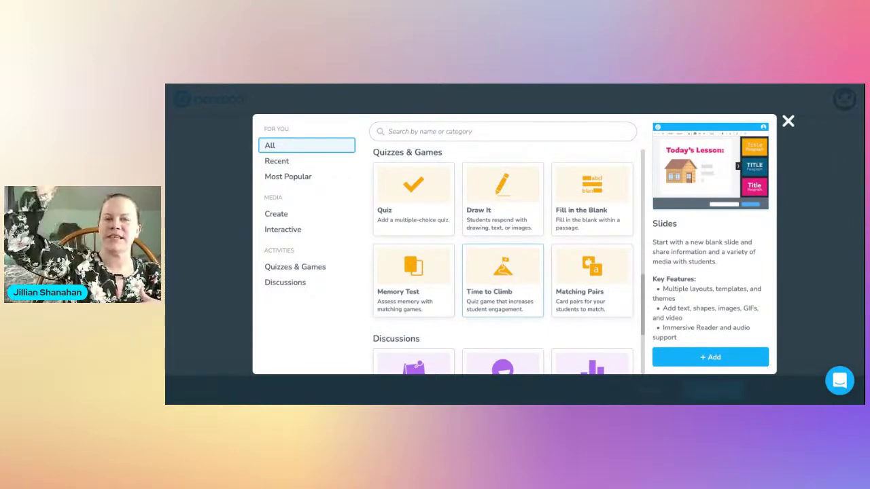
{"action": "scroll", "coordinate": [503, 279], "scroll_direction": "down", "scroll_amount": 3}
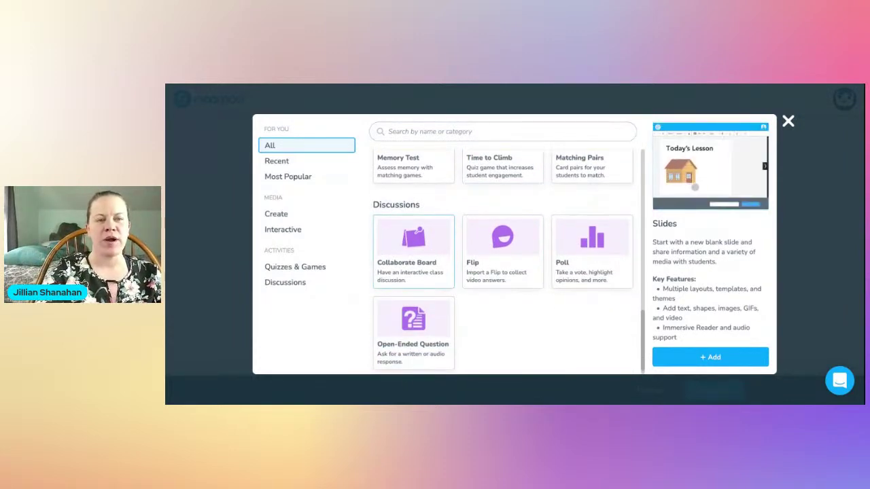
{"action": "scroll", "coordinate": [403, 259], "scroll_direction": "down", "scroll_amount": 1}
{"action": "left_click", "coordinate": [415, 245]}
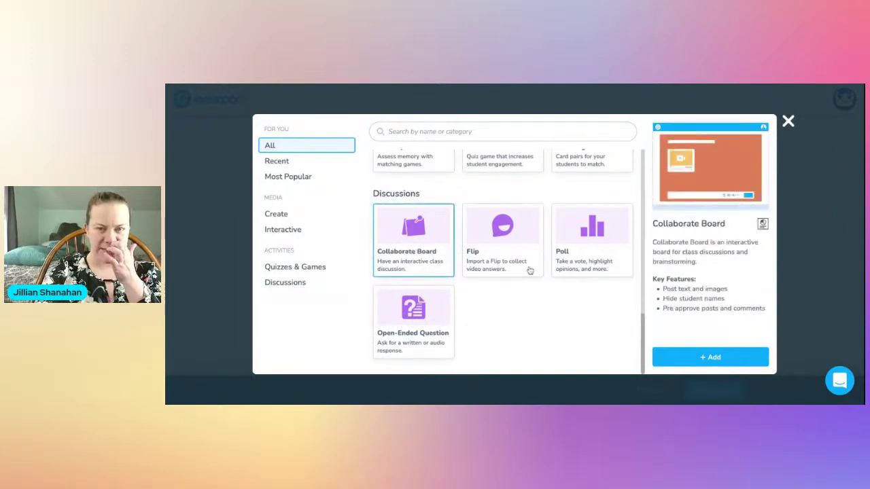
{"action": "left_click", "coordinate": [707, 358]}
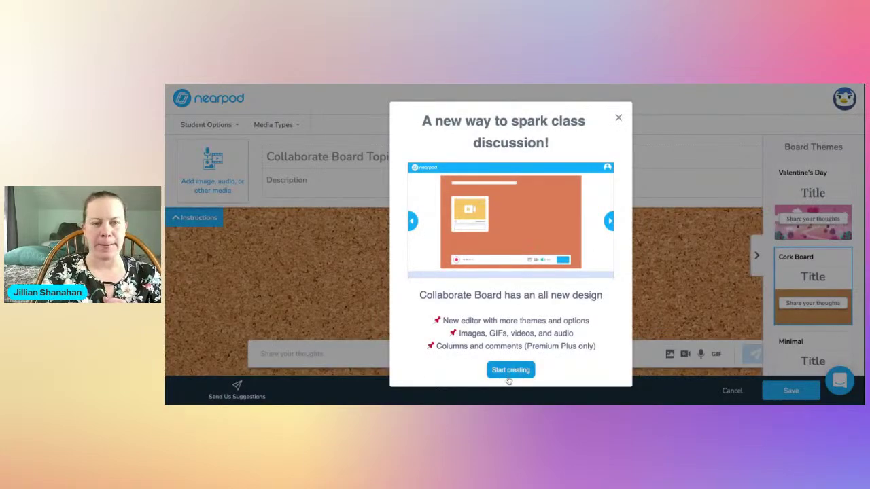
{"action": "left_click", "coordinate": [511, 370]}
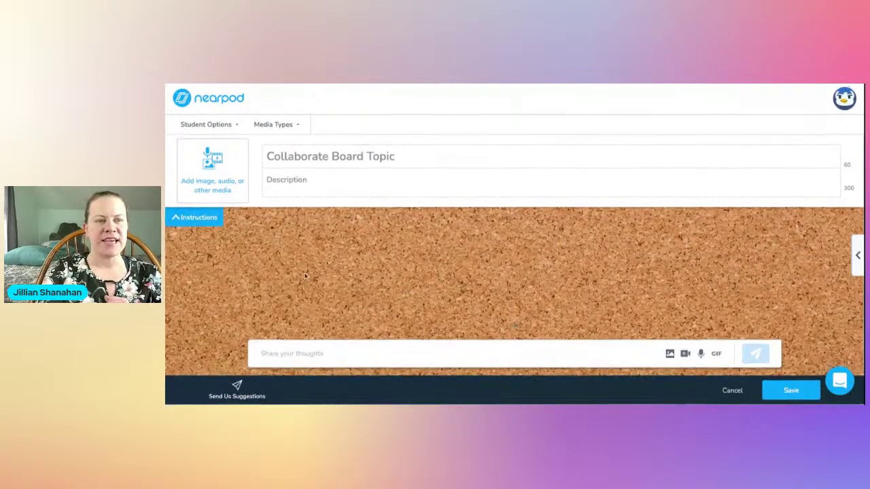
Enter "Egypt Brainstorm" as the Collaborate Board topic
{"action": "left_click", "coordinate": [318, 158]}
{"action": "type", "text": "Eg"}
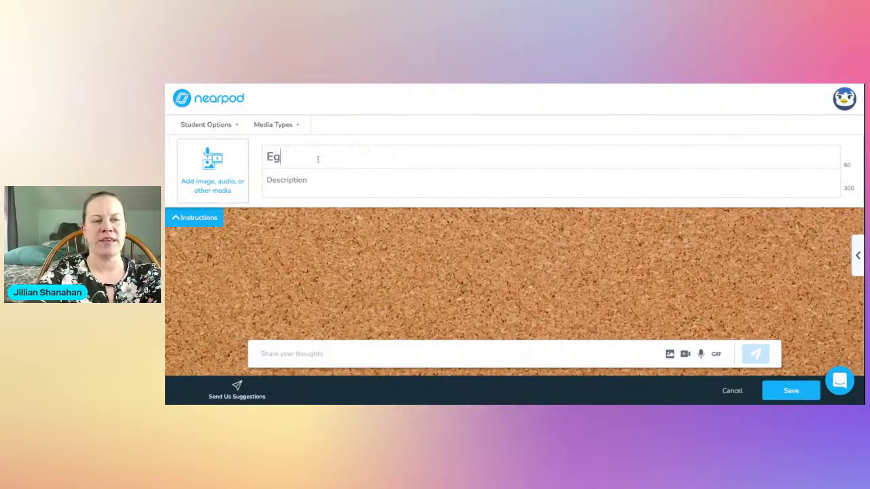
{"action": "type", "text": "ypt"}
{"action": "key", "text": "BackSpace"}
{"action": "key", "text": "BackSpace"}
{"action": "key", "text": "BackSpace"}
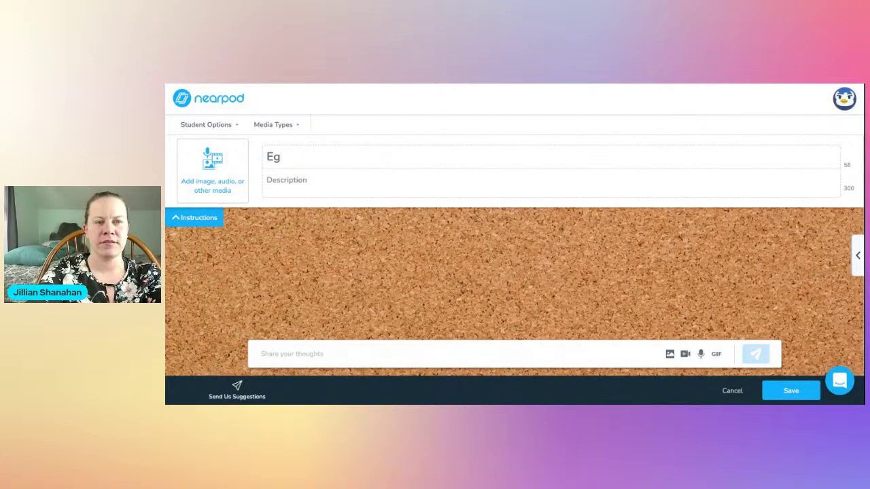
{"action": "type", "text": "yt"}
{"action": "key", "text": "BackSpace"}
{"action": "type", "text": "pt "}
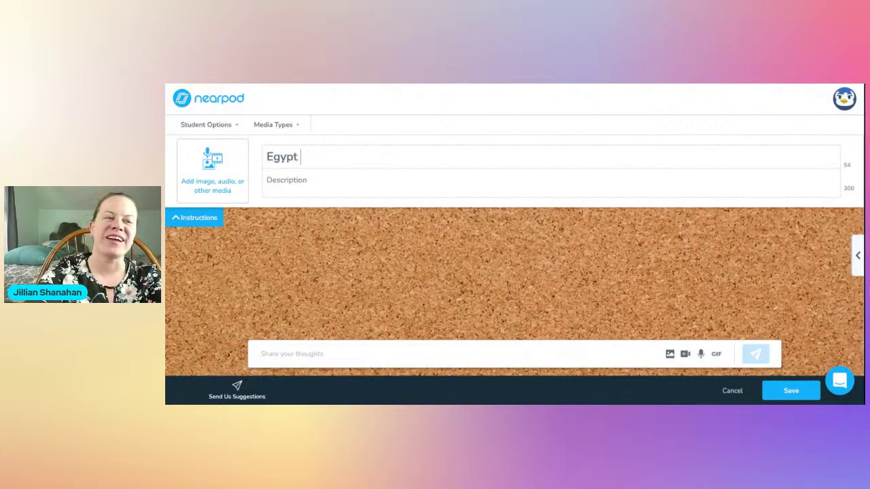
{"action": "type", "text": "Brainstorm"}
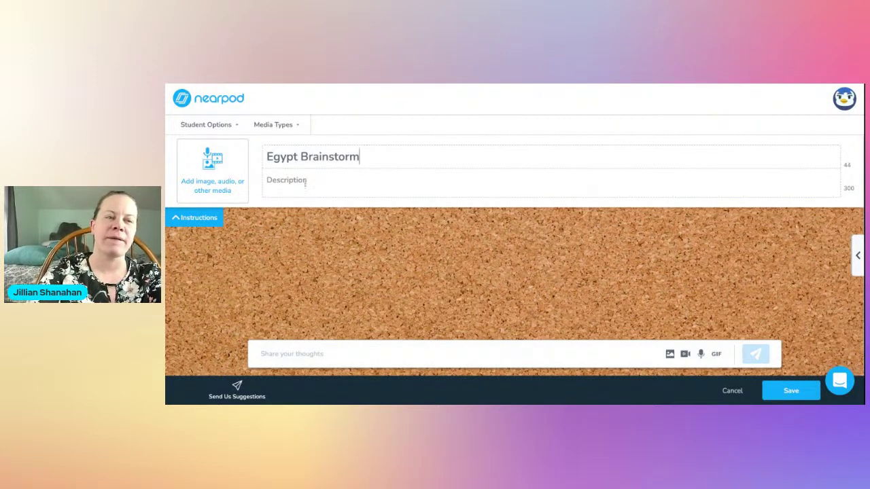
{"action": "left_click", "coordinate": [198, 217]}
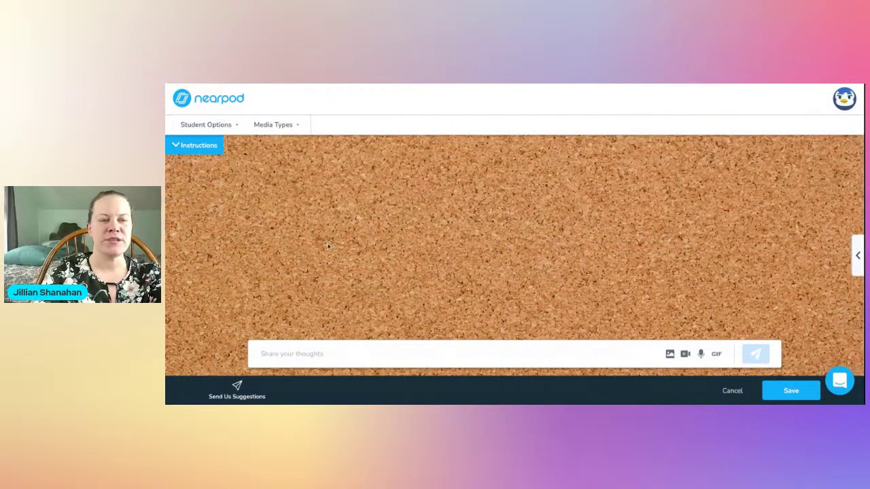
{"action": "left_click", "coordinate": [340, 354]}
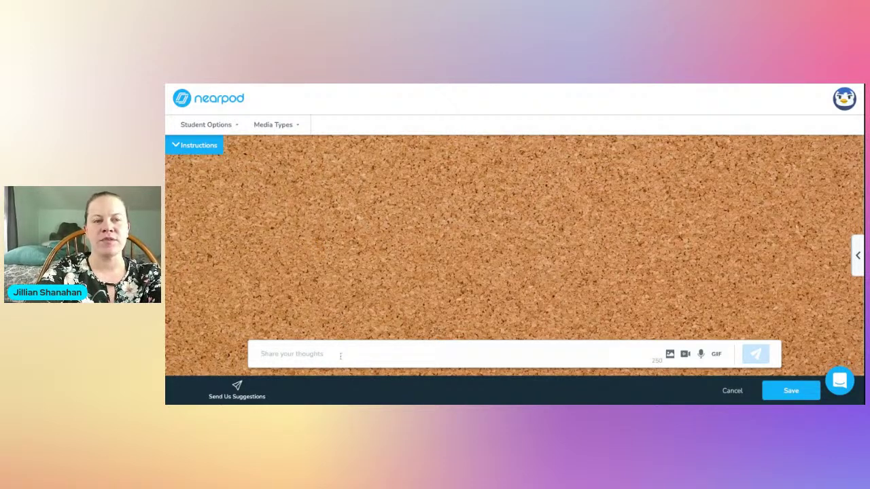
{"action": "type", "text": "Hi"}
{"action": "key", "text": "BackSpace"}
{"action": "key", "text": "BackSpace"}
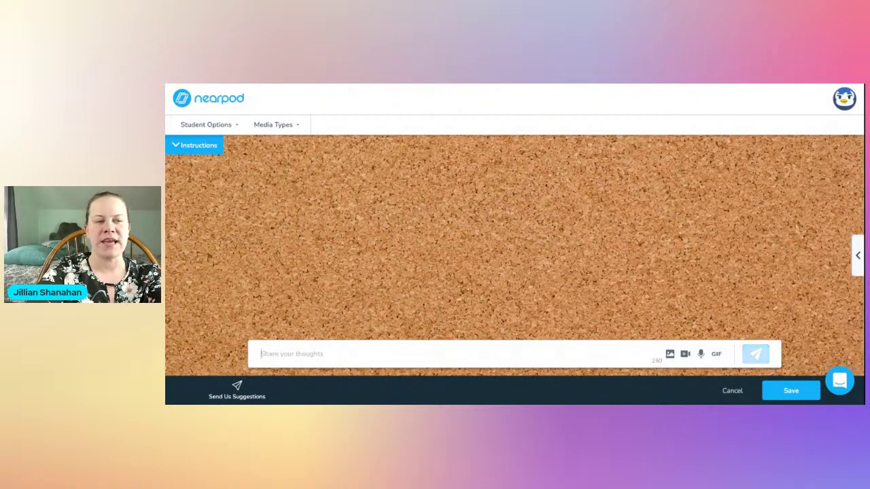
{"action": "type", "text": "pyc"}
{"action": "key", "text": "BackSpace"}
{"action": "key", "text": "BackSpace"}
{"action": "type", "text": "i"}
{"action": "key", "text": "BackSpace"}
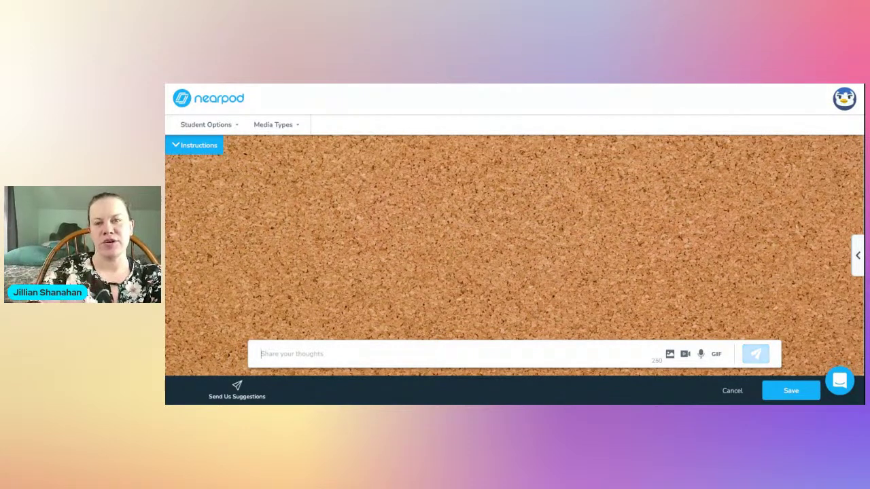
Save the Collaborate Board to the lesson and start a Poll activity
{"action": "left_click", "coordinate": [789, 391]}
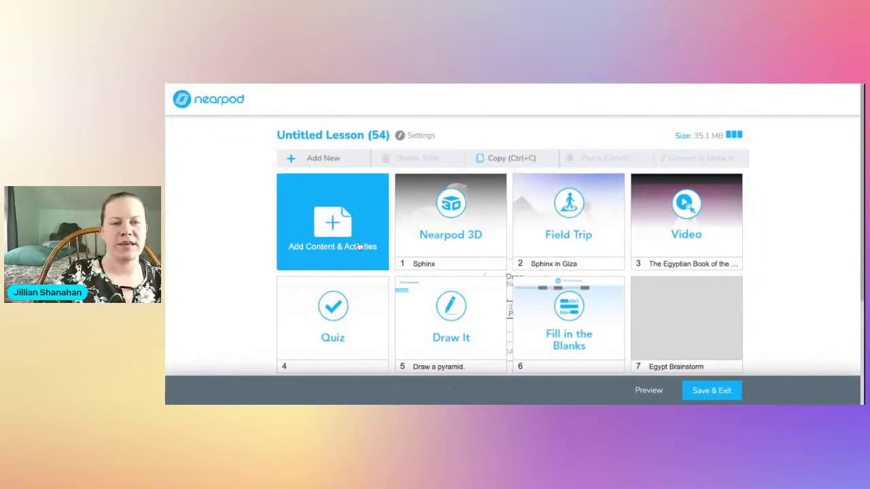
{"action": "left_click", "coordinate": [359, 246]}
{"action": "scroll", "coordinate": [432, 267], "scroll_direction": "down", "scroll_amount": 10}
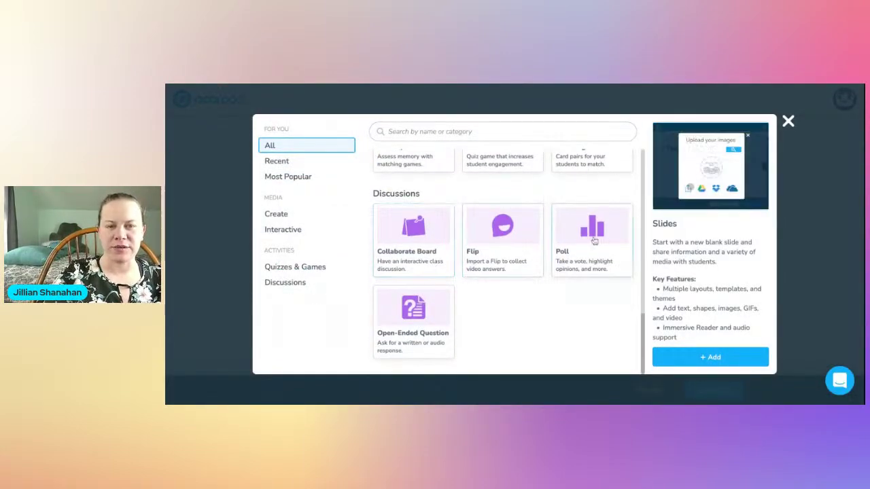
{"action": "left_click", "coordinate": [589, 259]}
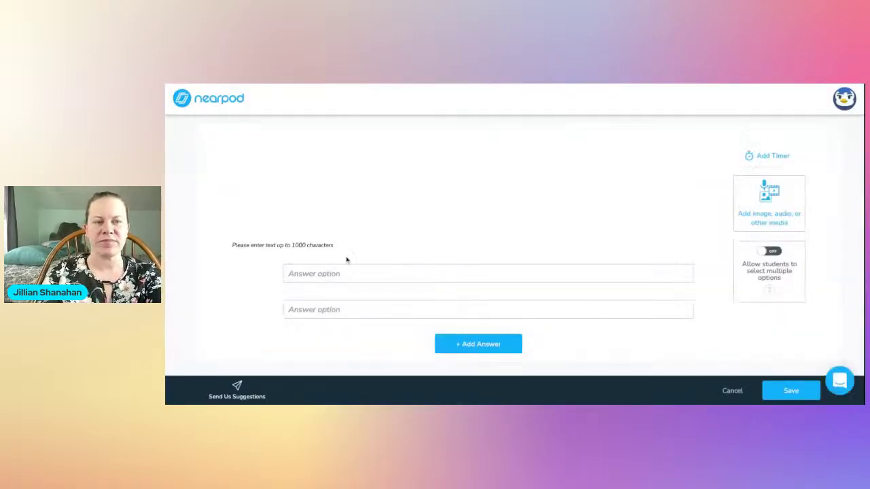
Enter the poll question "Would you like to go to Egypt?"
{"action": "left_click", "coordinate": [309, 181]}
{"action": "type", "text": "Wo"}
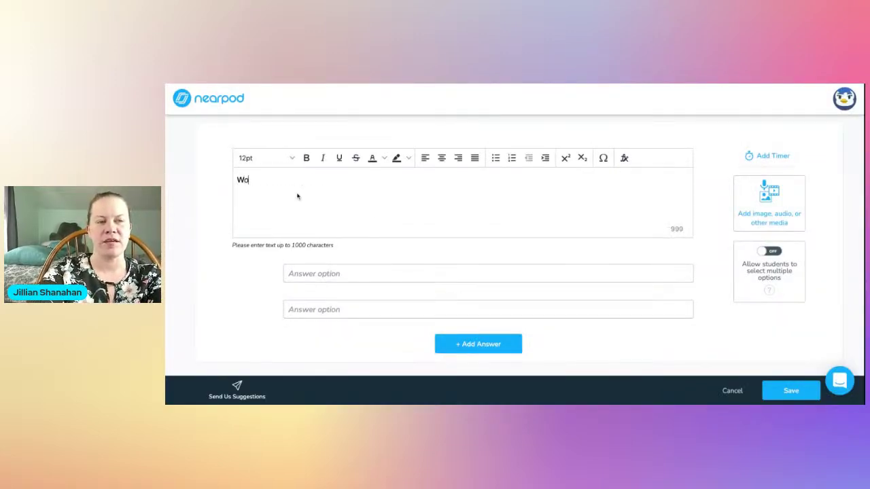
{"action": "type", "text": "uld you like to go to Egypt?"}
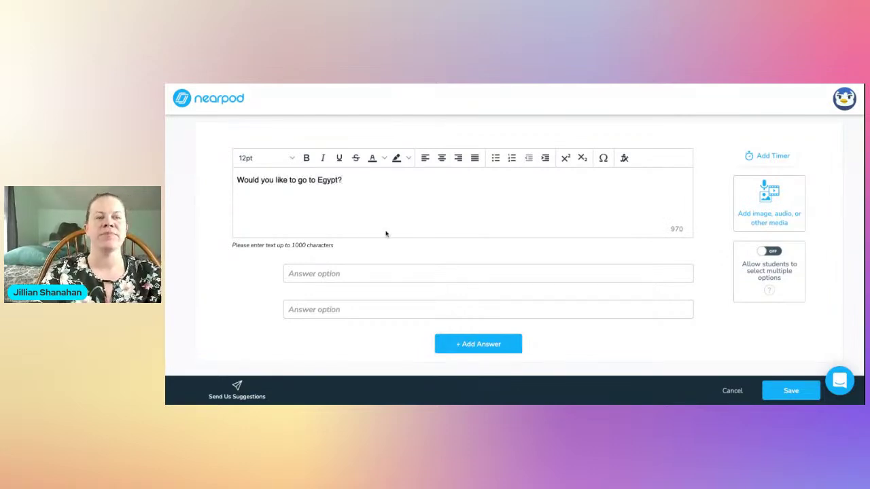
Fill in the poll's first two answer options with "Yes" and "No"
{"action": "left_click", "coordinate": [334, 273]}
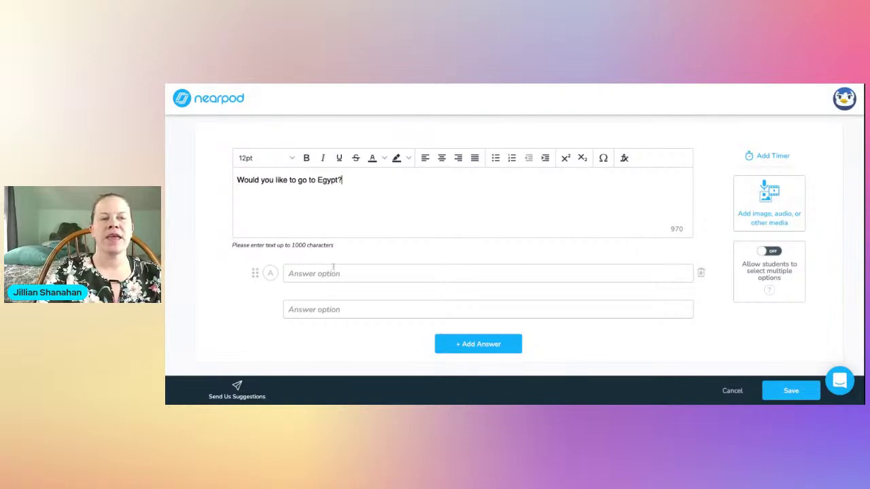
{"action": "type", "text": "YEs"}
{"action": "key", "text": "BackSpace"}
{"action": "key", "text": "BackSpace"}
{"action": "type", "text": "es"}
{"action": "left_click", "coordinate": [331, 301]}
{"action": "type", "text": "No"}
{"action": "key", "text": "Return"}
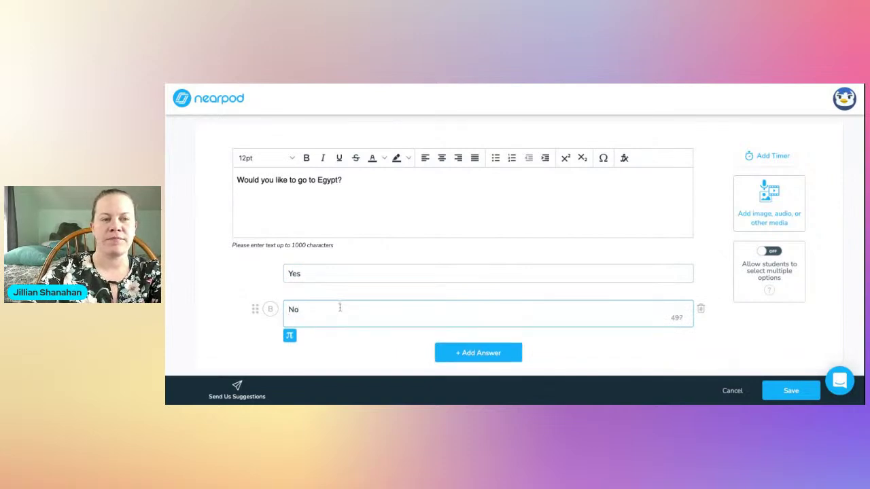
Add a third answer option, "I don't know", and save the poll to the lesson
{"action": "left_click", "coordinate": [453, 352]}
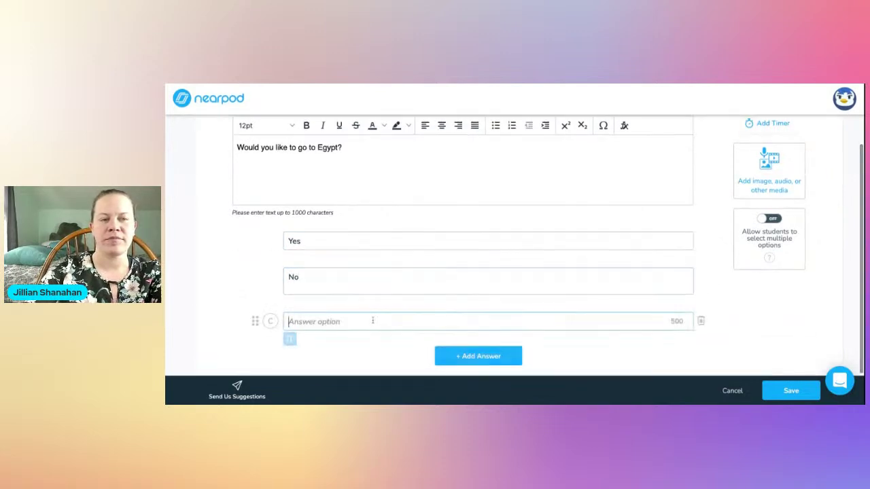
{"action": "type", "text": "I woiu"}
{"action": "type", "text": "ul"}
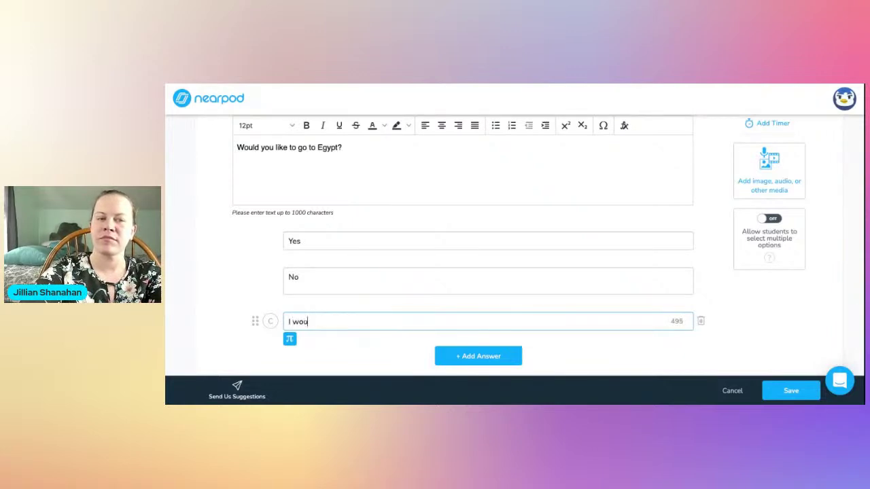
{"action": "key", "text": "BackSpace"}
{"action": "key", "text": "BackSpace"}
{"action": "key", "text": "BackSpace"}
{"action": "key", "text": "BackSpace"}
{"action": "key", "text": "BackSpace"}
{"action": "type", "text": "don't know"}
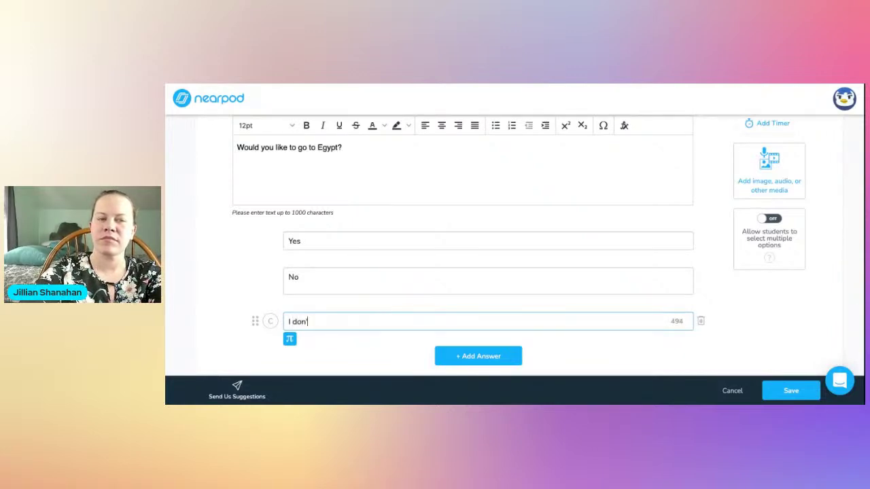
{"action": "left_click", "coordinate": [573, 349]}
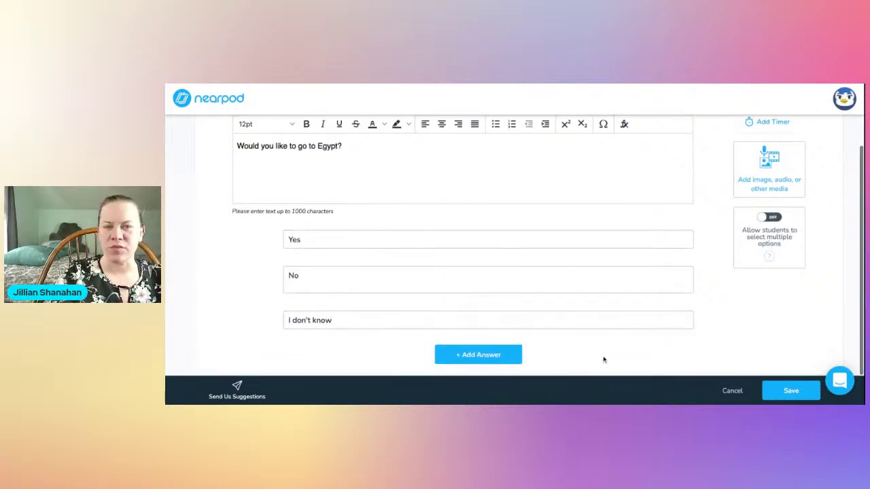
{"action": "scroll", "coordinate": [604, 361], "scroll_direction": "up", "scroll_amount": 1}
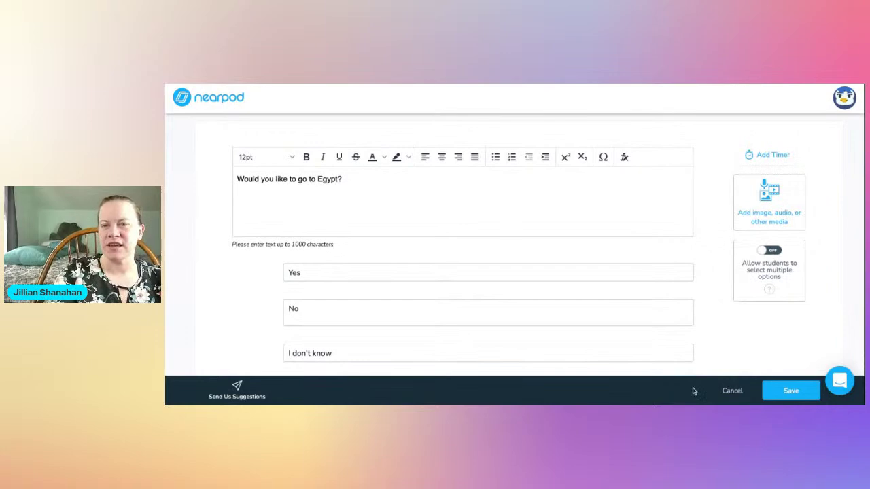
{"action": "left_click", "coordinate": [792, 391]}
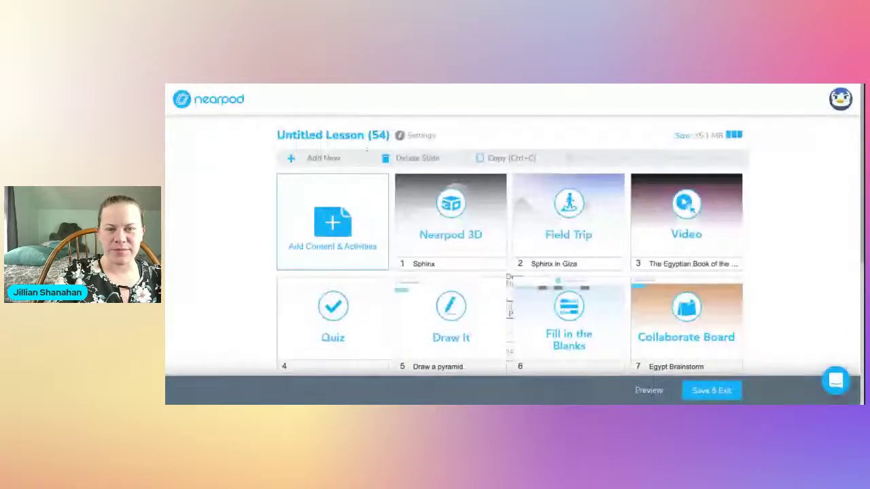
Look over the discussion activities in the lesson's content library and close it without adding anything
{"action": "scroll", "coordinate": [379, 198], "scroll_direction": "up", "scroll_amount": 3}
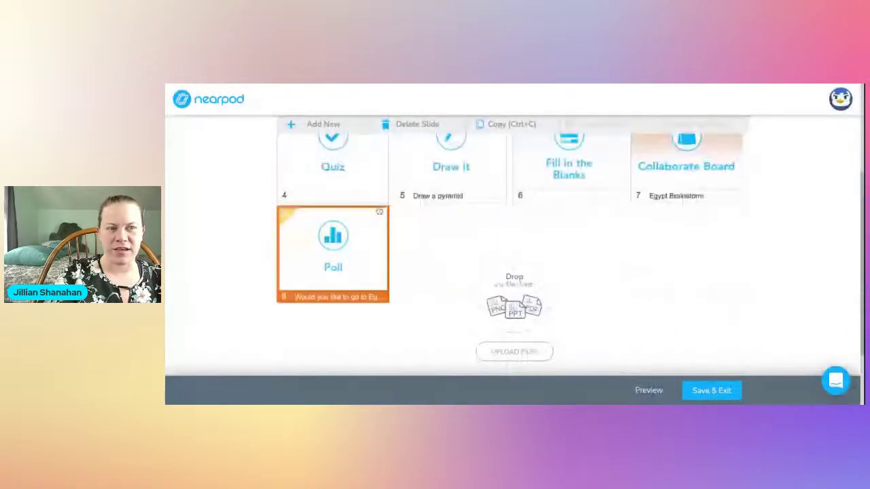
{"action": "left_click", "coordinate": [379, 211]}
{"action": "scroll", "coordinate": [503, 238], "scroll_direction": "down", "scroll_amount": 10}
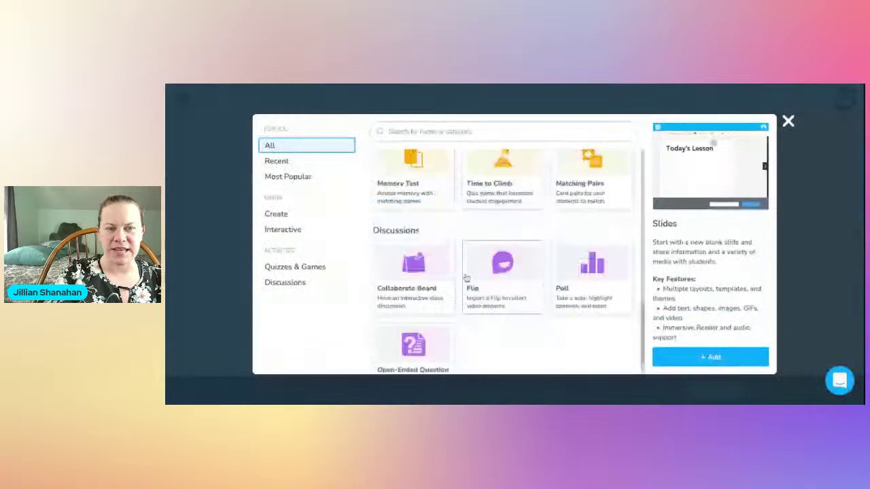
{"action": "scroll", "coordinate": [503, 238], "scroll_direction": "down", "scroll_amount": 1}
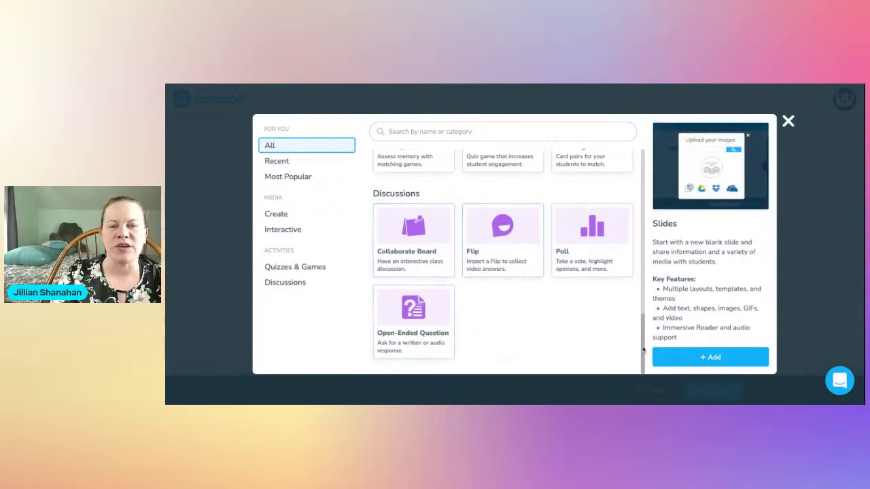
{"action": "left_click", "coordinate": [788, 124]}
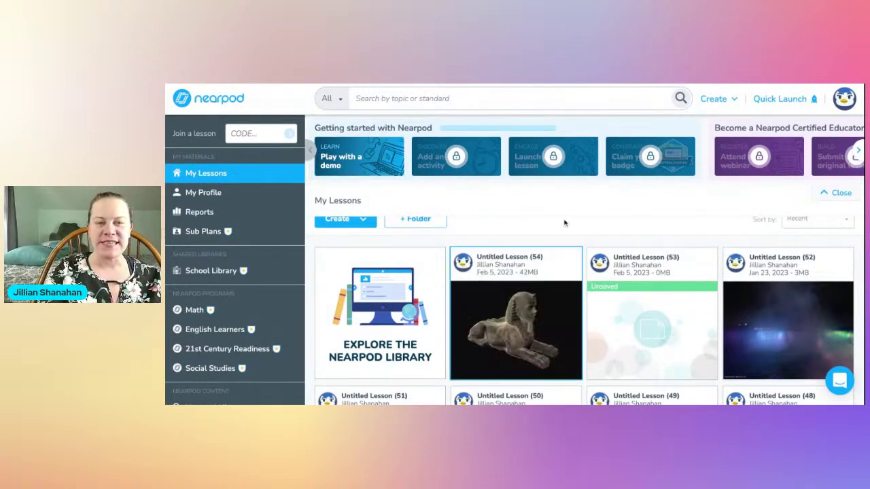
View the preview-only and editable links for sharing Untitled Lesson (54) with teachers, and close the sharing dialog
{"action": "left_click", "coordinate": [564, 259]}
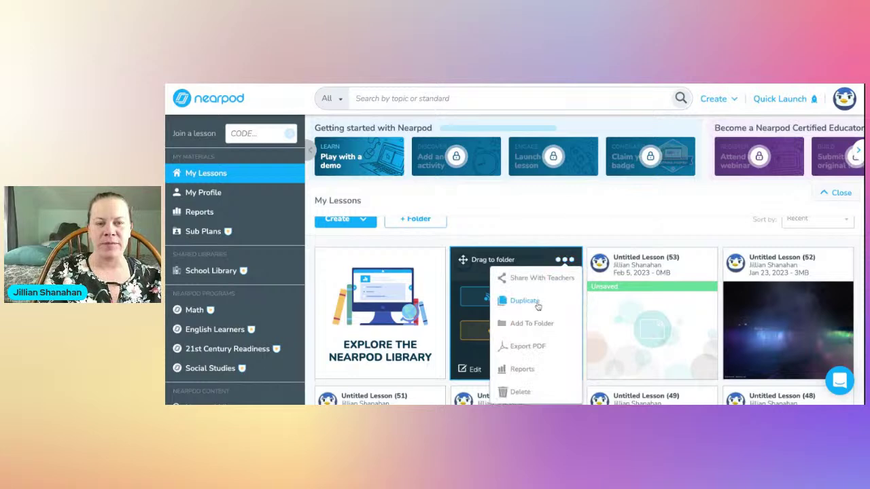
{"action": "scroll", "coordinate": [538, 307], "scroll_direction": "down", "scroll_amount": 1}
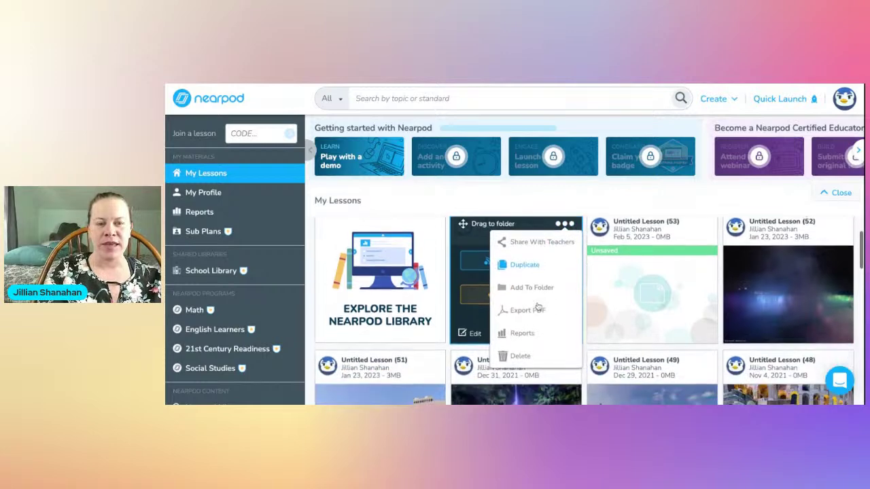
{"action": "left_click", "coordinate": [536, 241]}
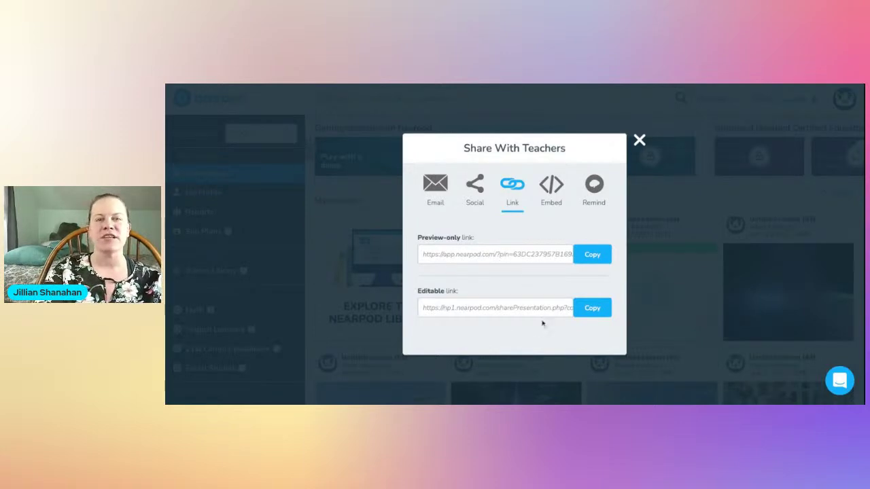
{"action": "left_click", "coordinate": [639, 141]}
{"action": "mouse_move", "coordinate": [469, 360]}
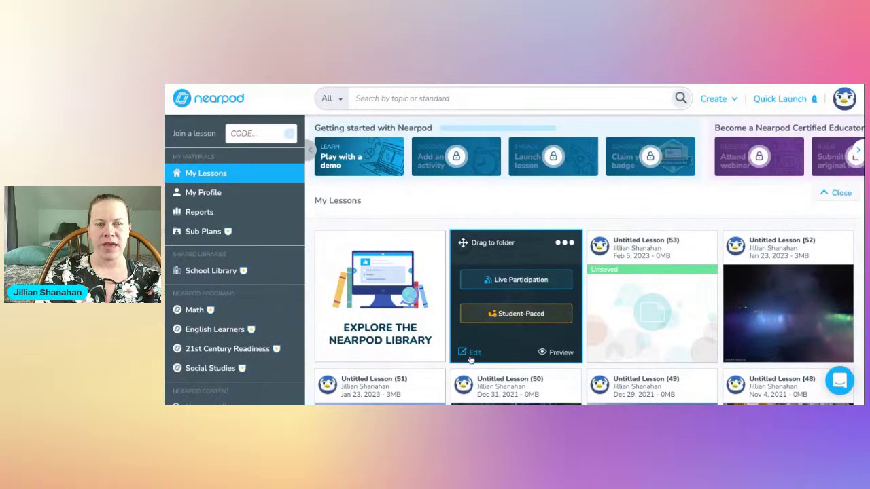
Open Untitled Lesson (54) for editing, rename it "Egypt" in the lesson details, and save it
{"action": "left_click", "coordinate": [473, 353]}
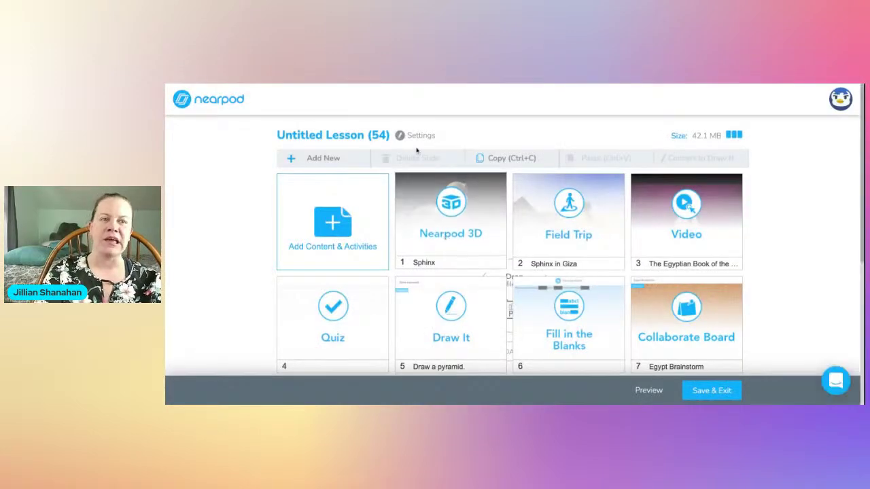
{"action": "left_click", "coordinate": [401, 137]}
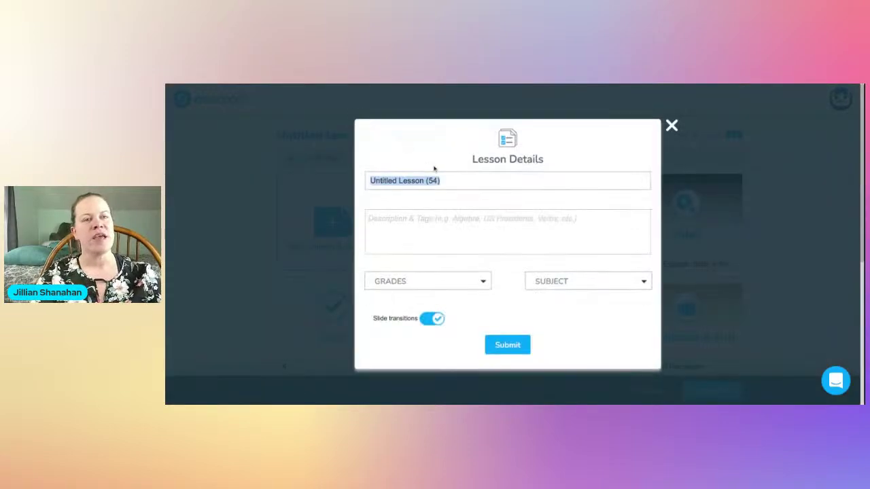
{"action": "type", "text": "Egypt"}
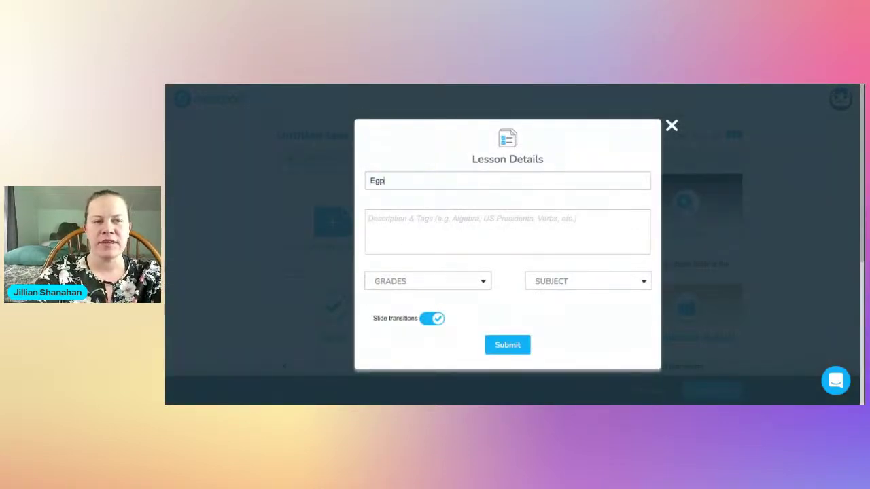
{"action": "left_click", "coordinate": [483, 281]}
{"action": "left_click", "coordinate": [529, 350]}
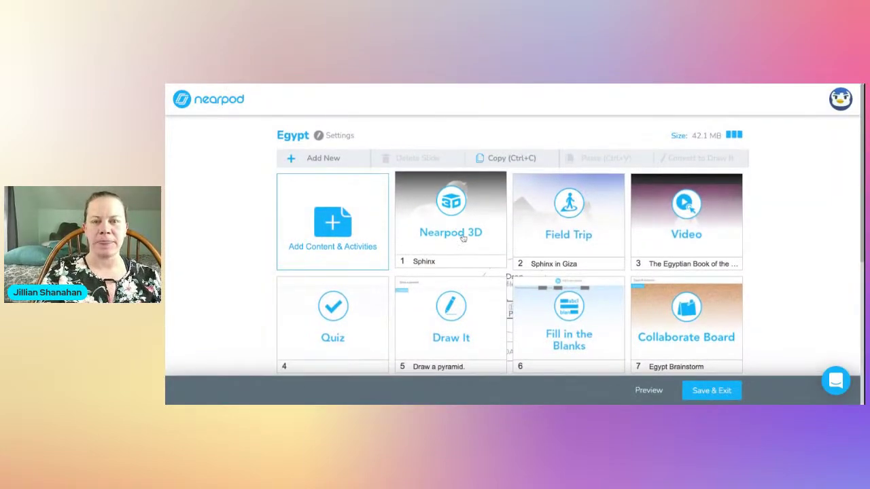
{"action": "scroll", "coordinate": [612, 326], "scroll_direction": "down", "scroll_amount": 4}
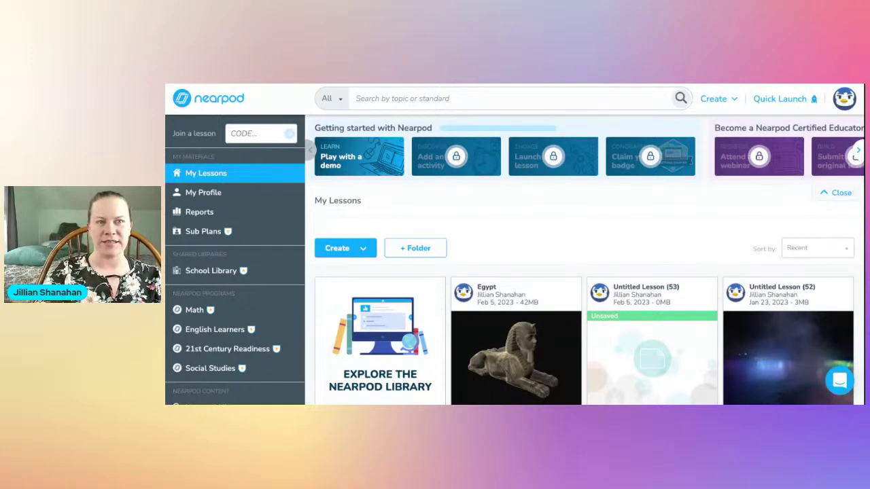
Launch the Egypt lesson as Student-Paced without enabling Collaborate Boards, view its join code and sharing options, and close the dialog
{"action": "scroll", "coordinate": [419, 279], "scroll_direction": "down", "scroll_amount": 1}
{"action": "mouse_move", "coordinate": [485, 296]}
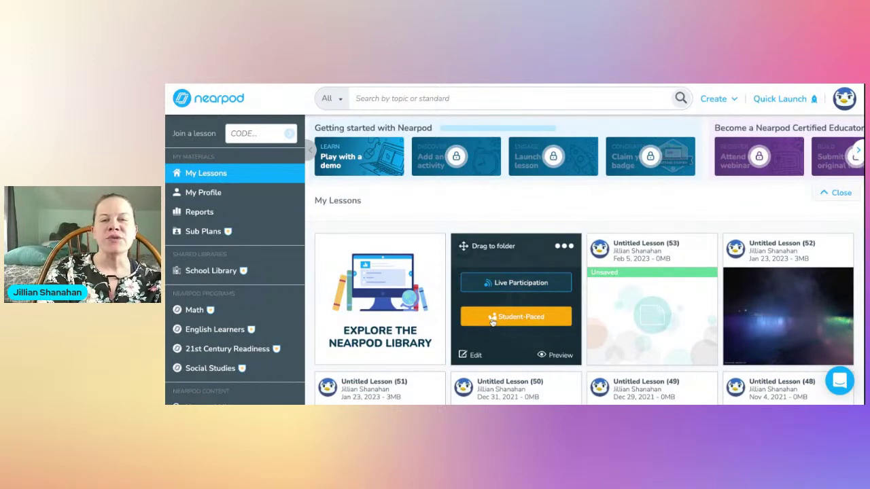
{"action": "left_click", "coordinate": [501, 314]}
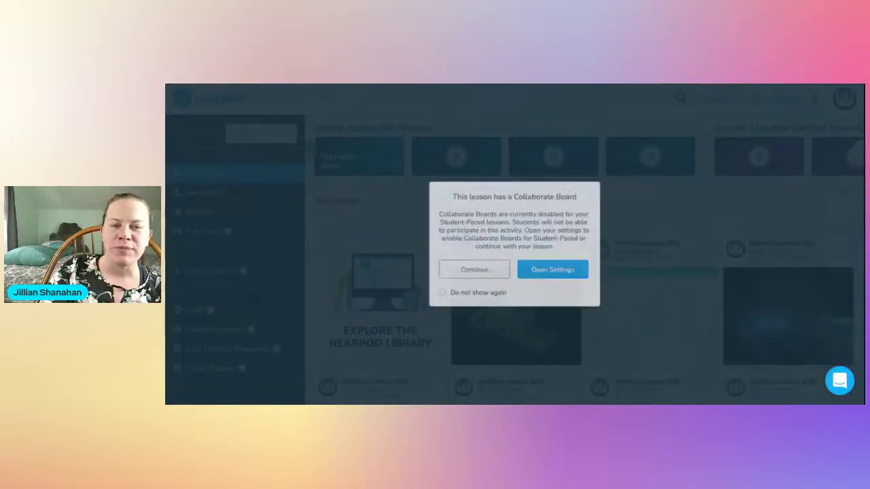
{"action": "left_click", "coordinate": [499, 272]}
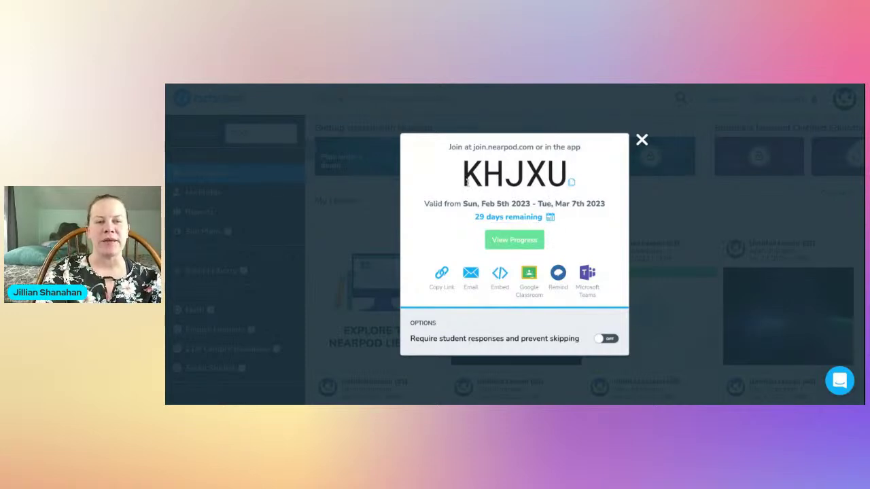
{"action": "left_click_drag", "start_coordinate": [464, 174], "coordinate": [569, 178]}
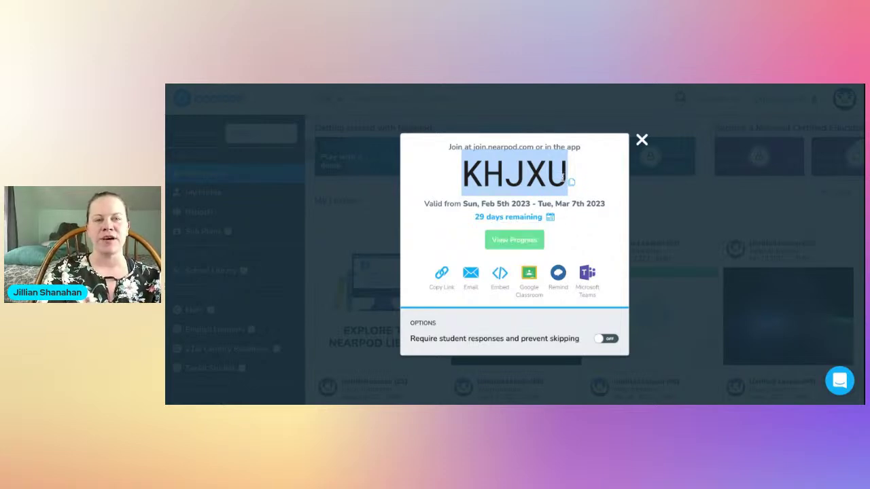
{"action": "left_click", "coordinate": [590, 176]}
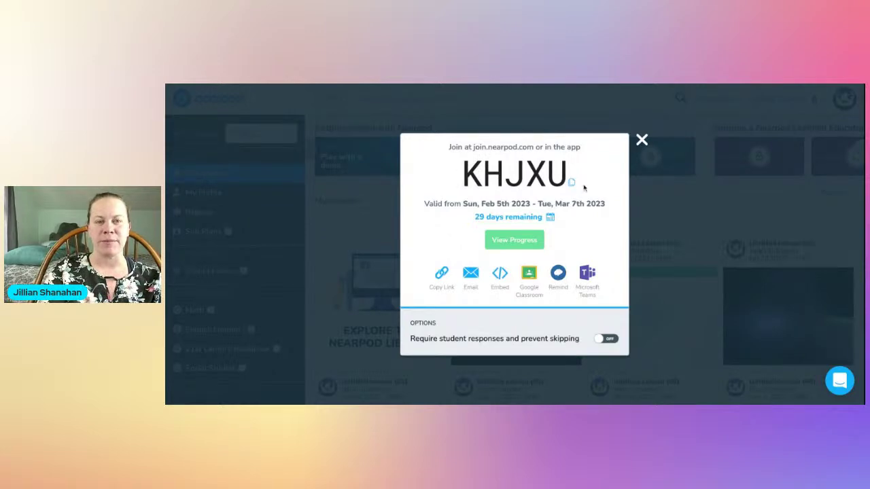
{"action": "left_click", "coordinate": [642, 140]}
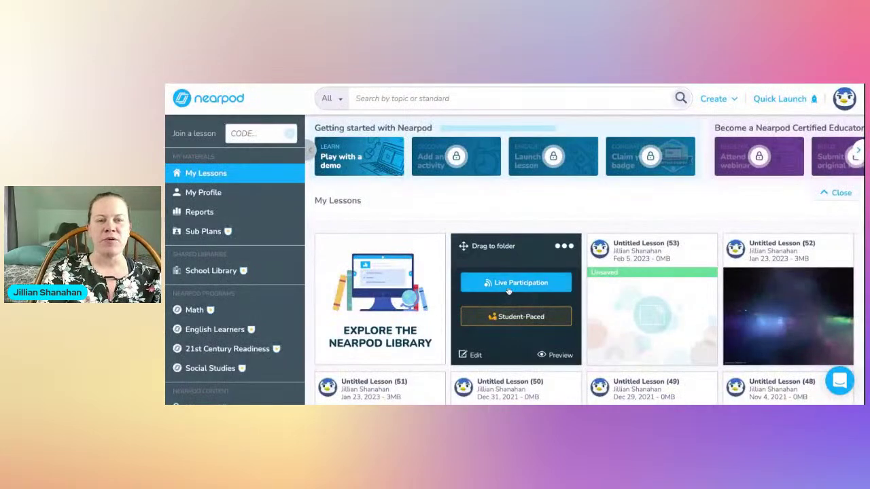
Launch the Egypt lesson in Live Participation mode, highlight the join code for students, and close the code dialog
{"action": "left_click", "coordinate": [509, 289]}
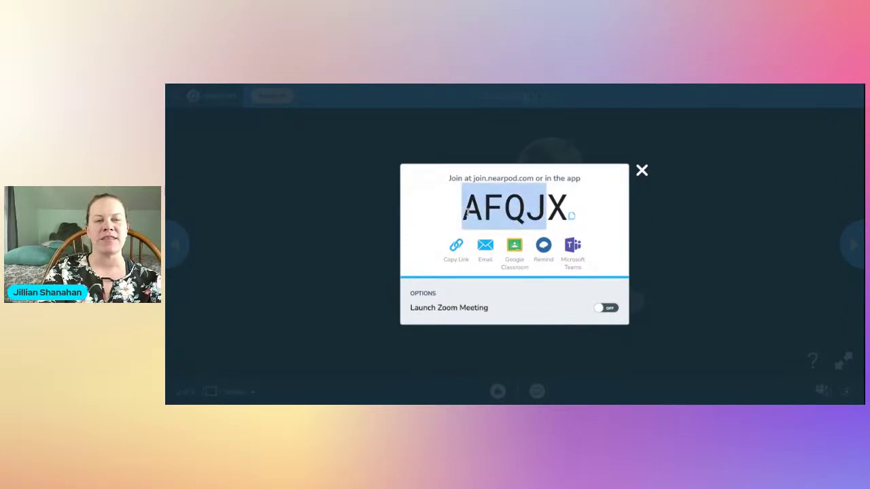
{"action": "double_click", "coordinate": [467, 212]}
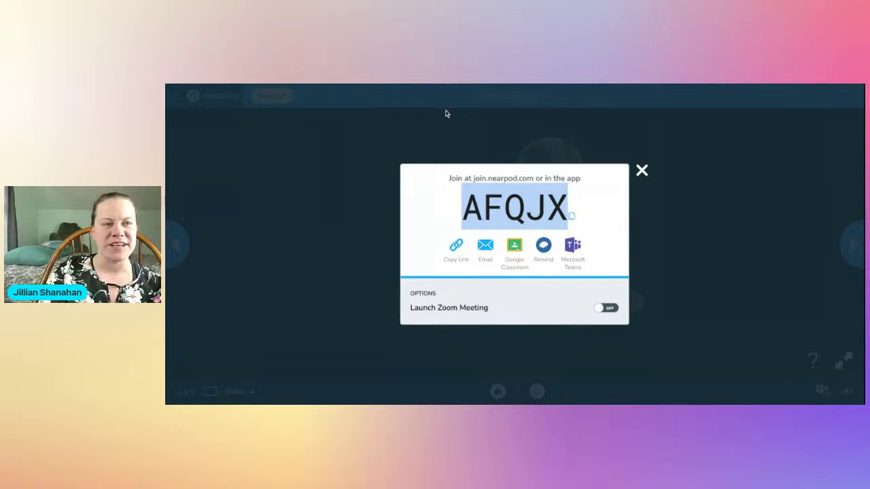
{"action": "left_click", "coordinate": [642, 170]}
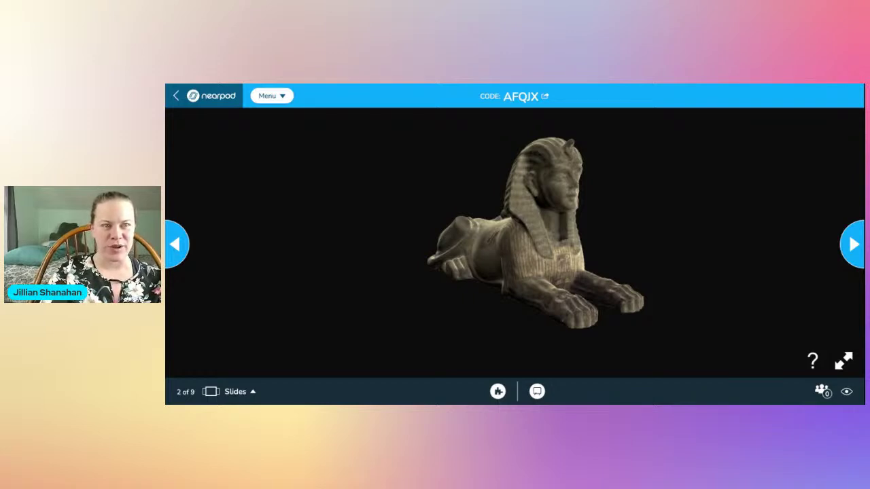
Examine the 3D Sphinx model from several angles and distances in the live lesson
{"action": "left_click_drag", "start_coordinate": [558, 233], "coordinate": [556, 234]}
{"action": "left_click_drag", "start_coordinate": [556, 232], "coordinate": [501, 286]}
{"action": "scroll", "coordinate": [501, 272], "scroll_direction": "up", "scroll_amount": 5}
{"action": "scroll", "coordinate": [500, 269], "scroll_direction": "up", "scroll_amount": 5}
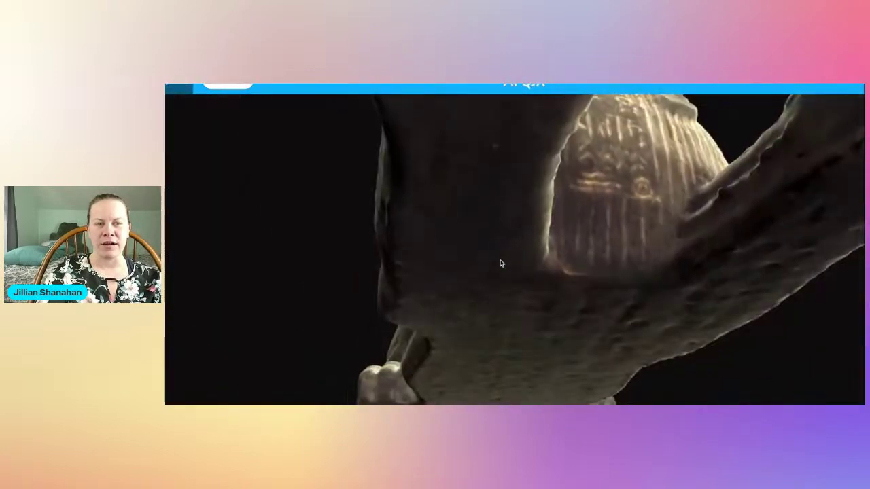
{"action": "left_click_drag", "start_coordinate": [501, 262], "coordinate": [395, 319]}
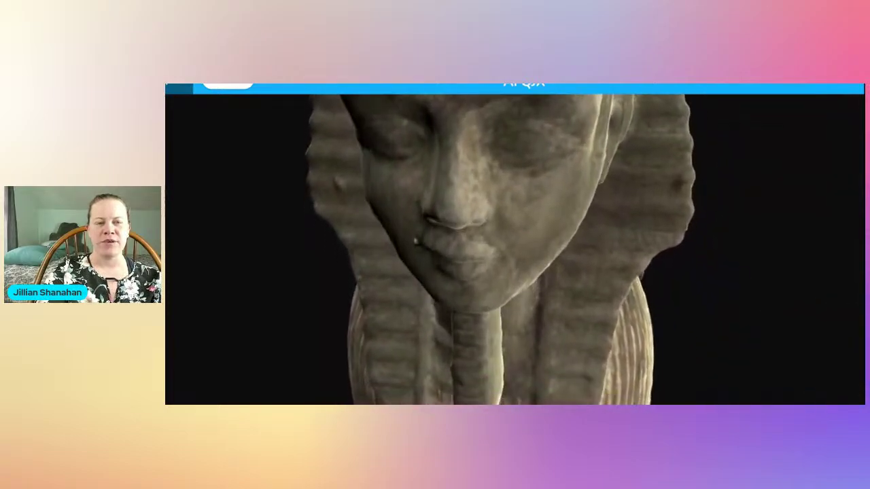
{"action": "double_click", "coordinate": [548, 303]}
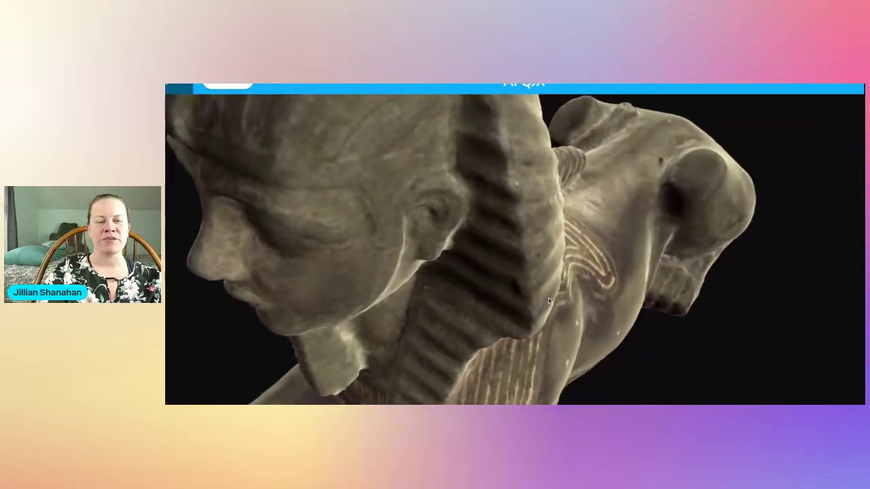
{"action": "scroll", "coordinate": [550, 302], "scroll_direction": "down", "scroll_amount": 5}
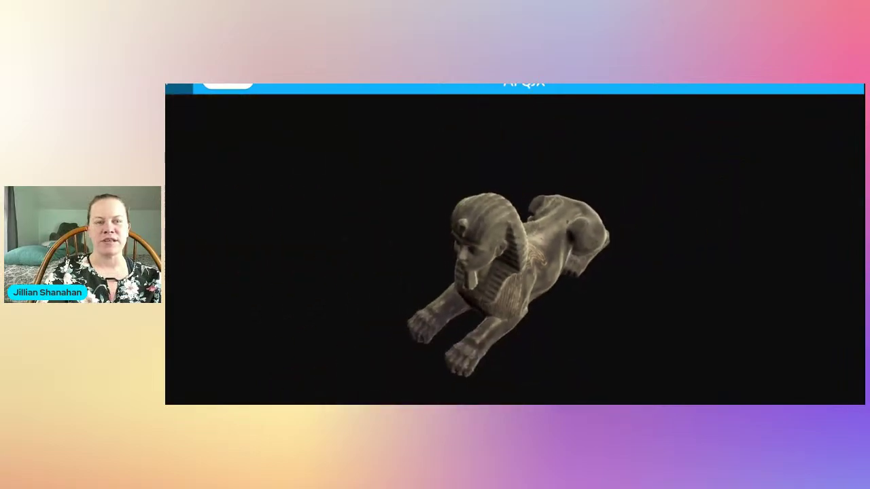
{"action": "scroll", "coordinate": [515, 285], "scroll_direction": "up", "scroll_amount": 5}
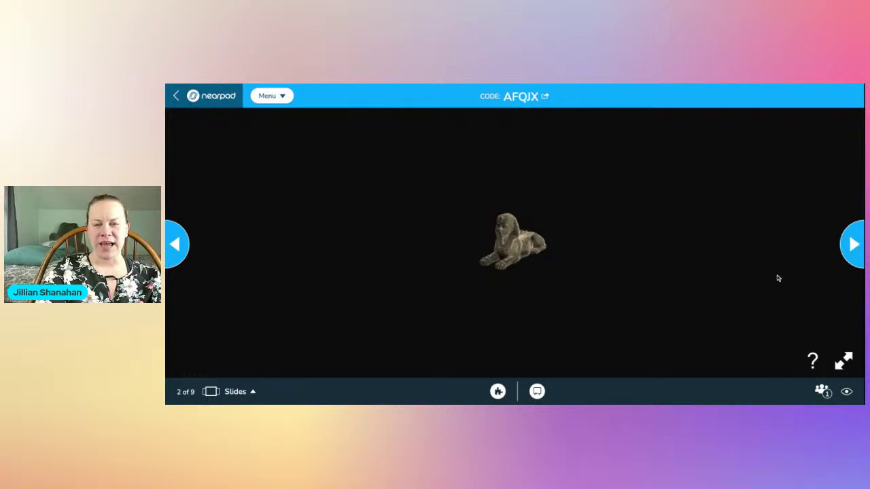
Check the list of students in the live session and advance the lesson to the Sphinx in Giza field trip
{"action": "left_click", "coordinate": [823, 392]}
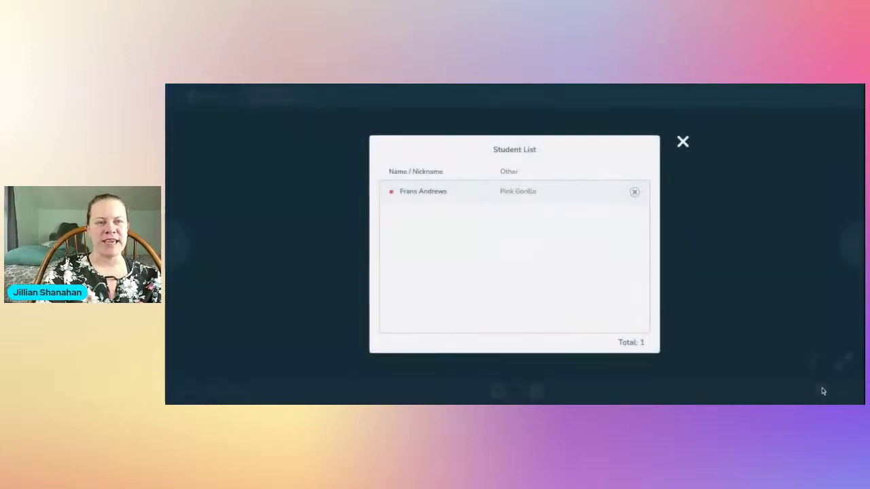
{"action": "left_click", "coordinate": [684, 142]}
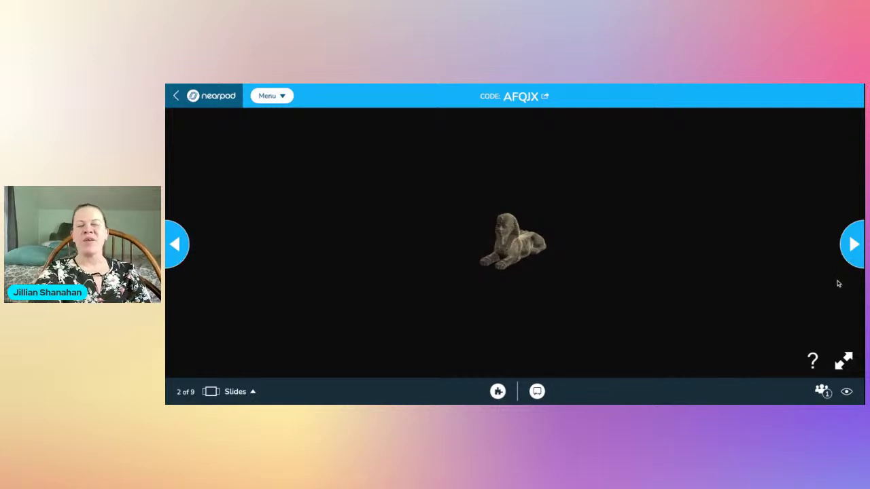
{"action": "left_click", "coordinate": [852, 246]}
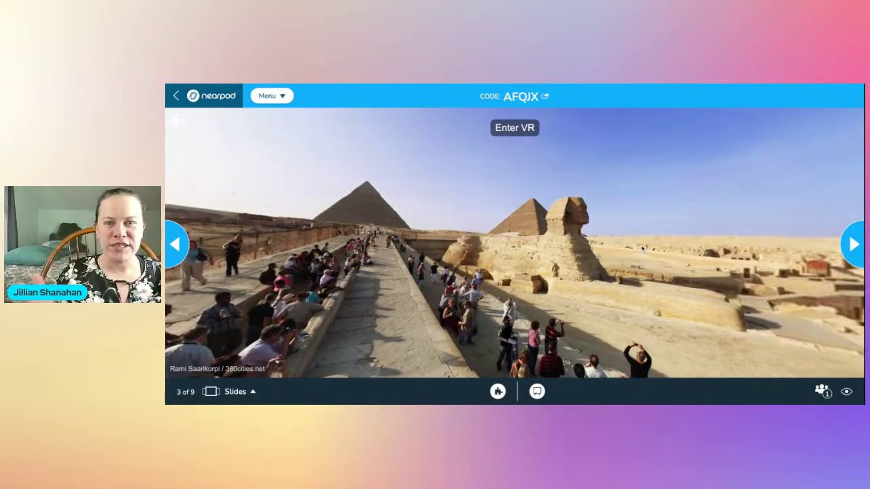
Look around the 360-degree Giza field trip, examining the Sphinx, the pyramids and the surrounding site
{"action": "left_click_drag", "start_coordinate": [676, 159], "coordinate": [535, 195]}
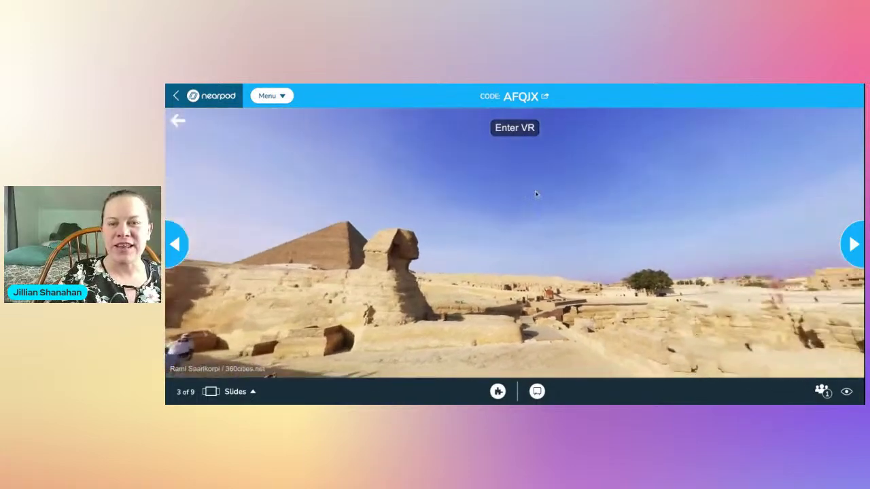
{"action": "left_click_drag", "start_coordinate": [680, 225], "coordinate": [355, 274]}
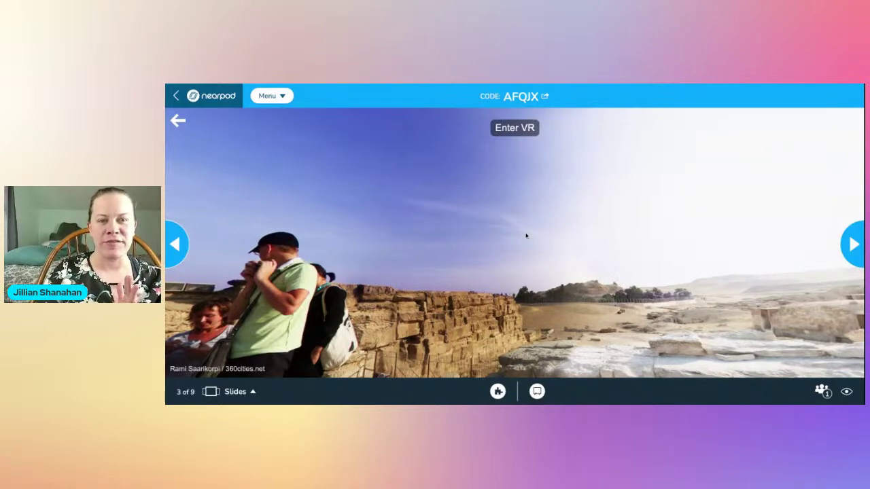
{"action": "left_click_drag", "start_coordinate": [526, 236], "coordinate": [419, 269]}
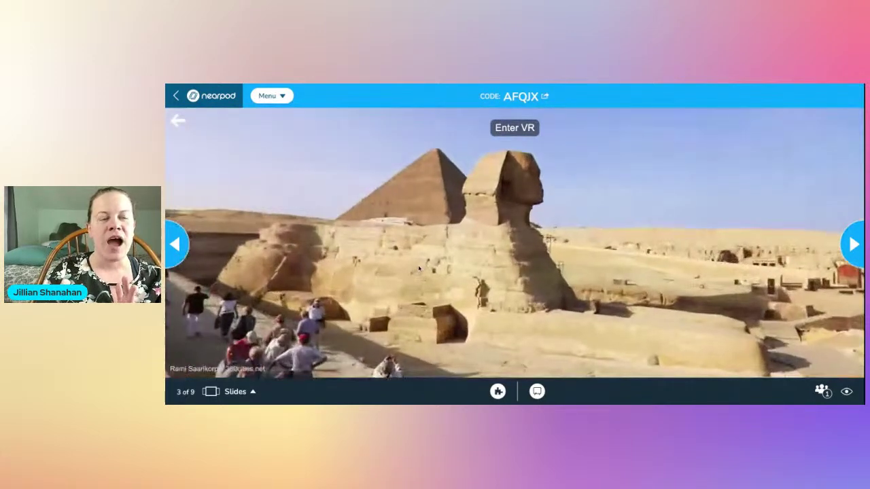
{"action": "scroll", "coordinate": [419, 269], "scroll_direction": "up", "scroll_amount": 2}
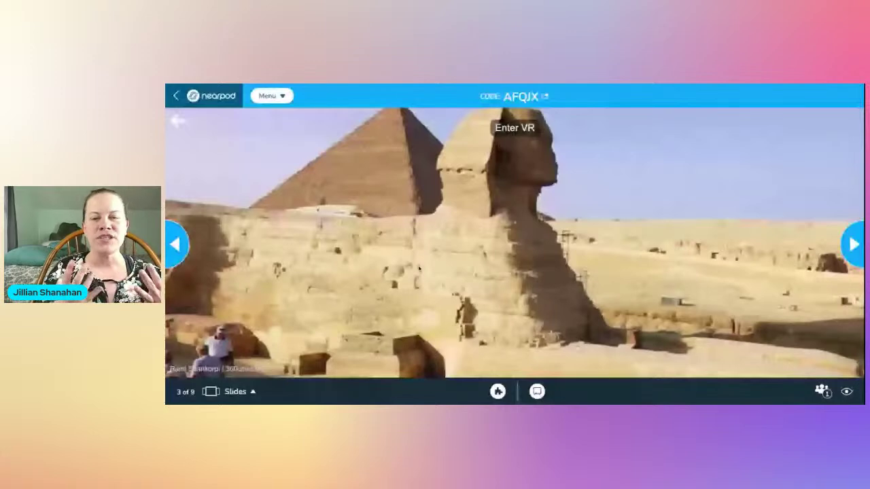
{"action": "scroll", "coordinate": [419, 269], "scroll_direction": "down", "scroll_amount": 2}
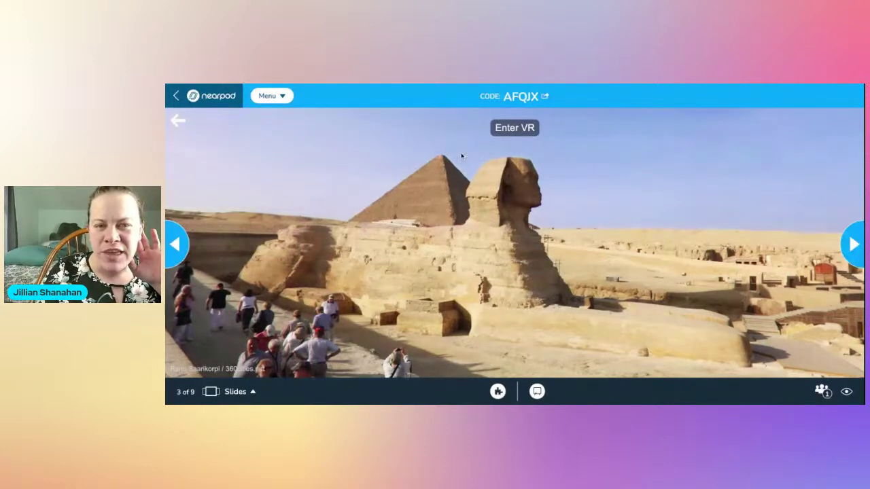
{"action": "left_click_drag", "start_coordinate": [596, 285], "coordinate": [224, 288]}
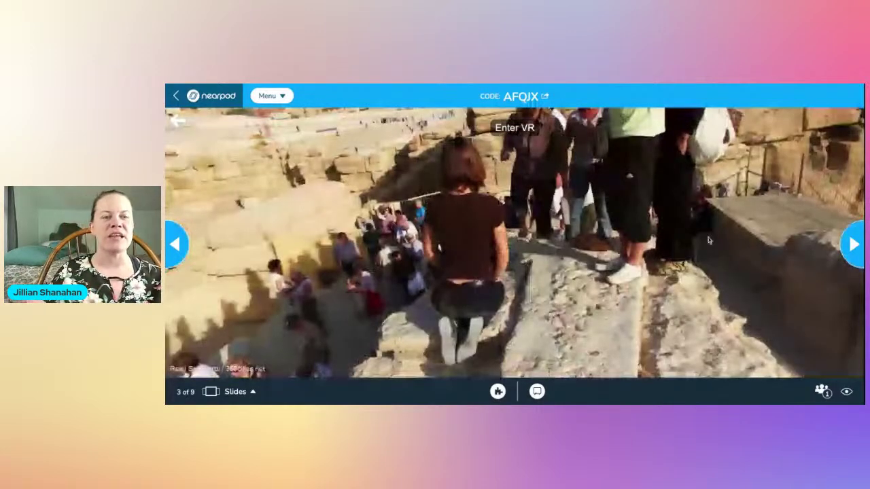
{"action": "left_click_drag", "start_coordinate": [709, 240], "coordinate": [469, 241]}
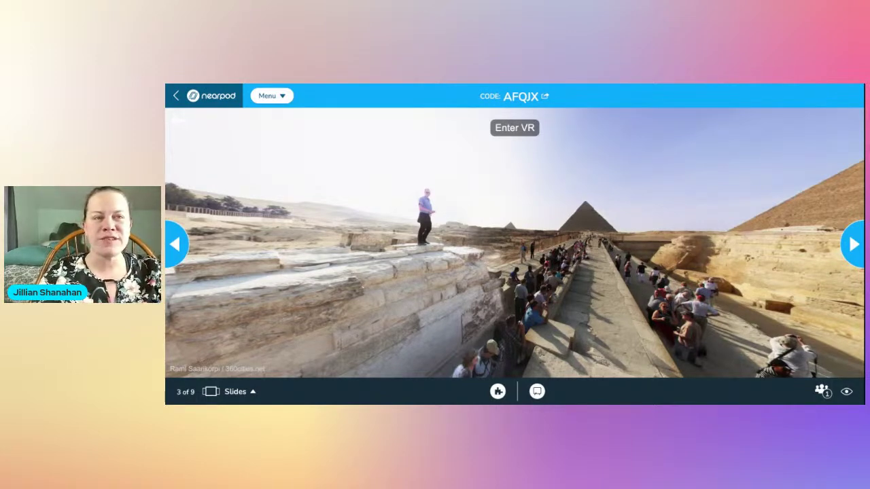
{"action": "left_click_drag", "start_coordinate": [626, 189], "coordinate": [819, 240]}
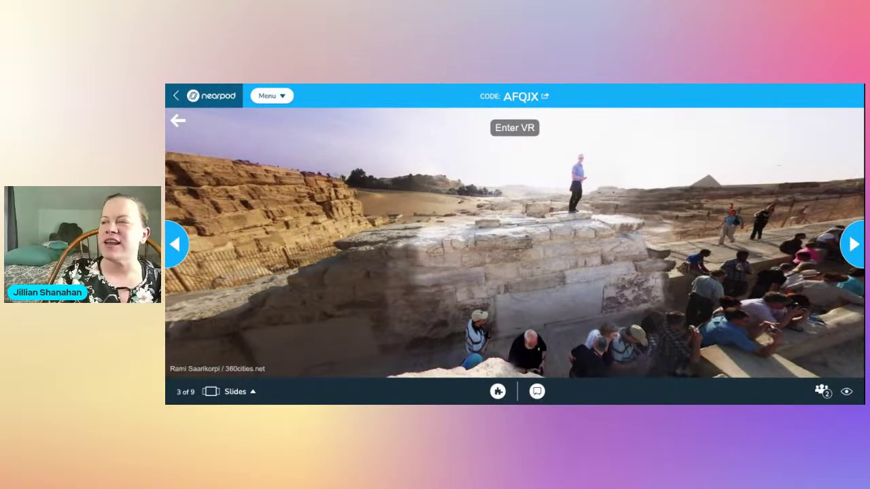
Advance the live lesson to the video slide and set the video to Teacher plays
{"action": "left_click", "coordinate": [853, 245]}
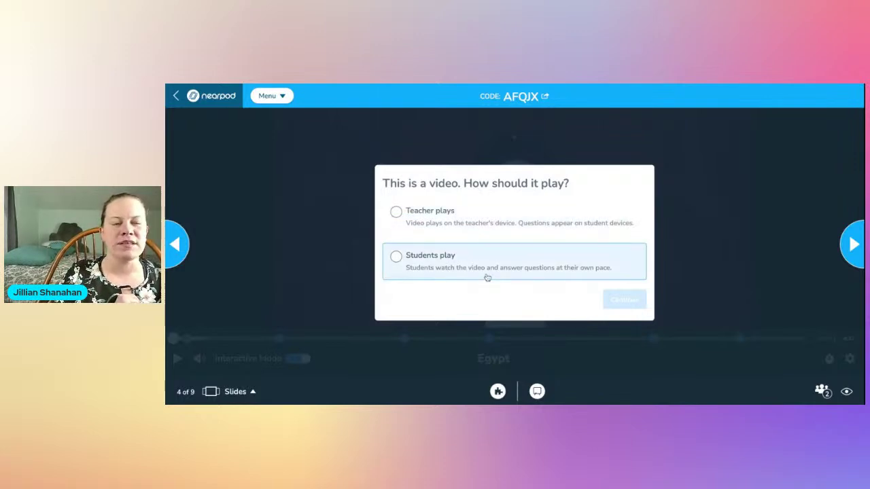
{"action": "left_click", "coordinate": [484, 233]}
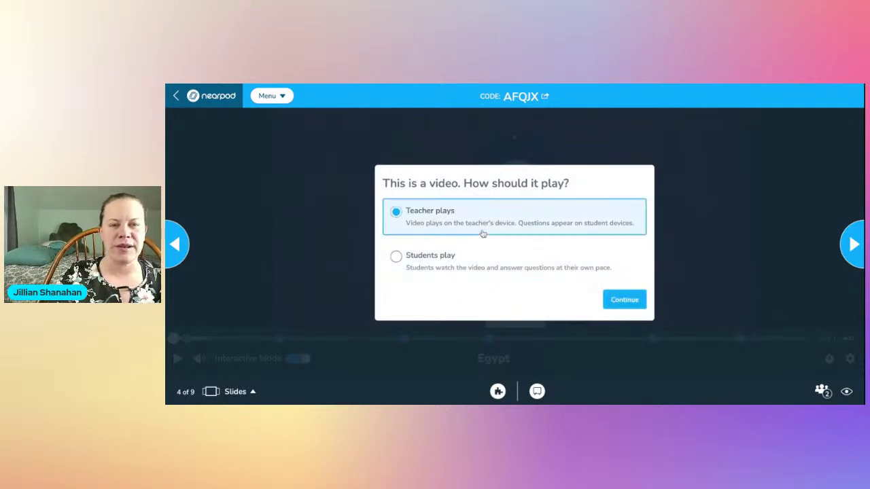
{"action": "left_click", "coordinate": [624, 300]}
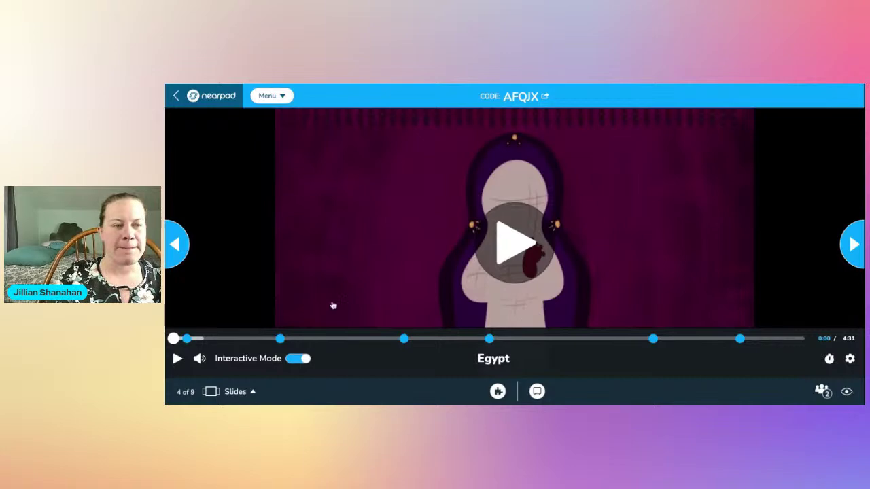
Play the Egypt video to its opening question and skip ahead to just before the second question
{"action": "left_click", "coordinate": [516, 231]}
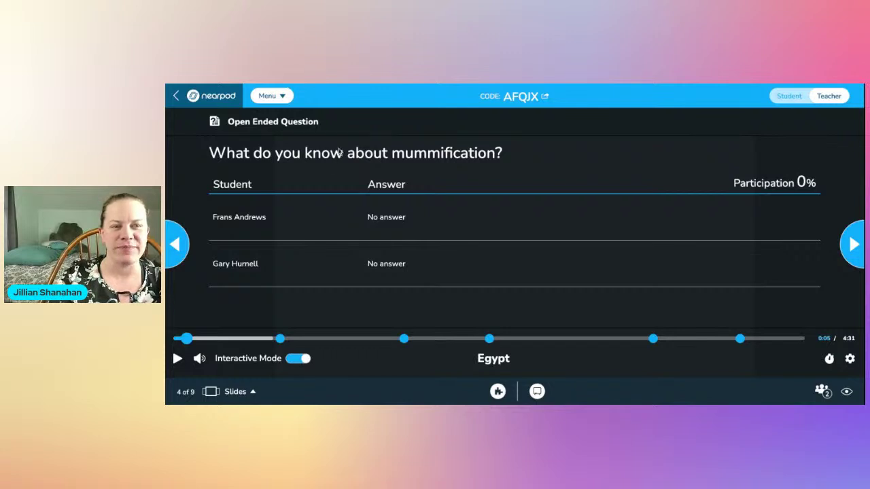
{"action": "left_click", "coordinate": [274, 339]}
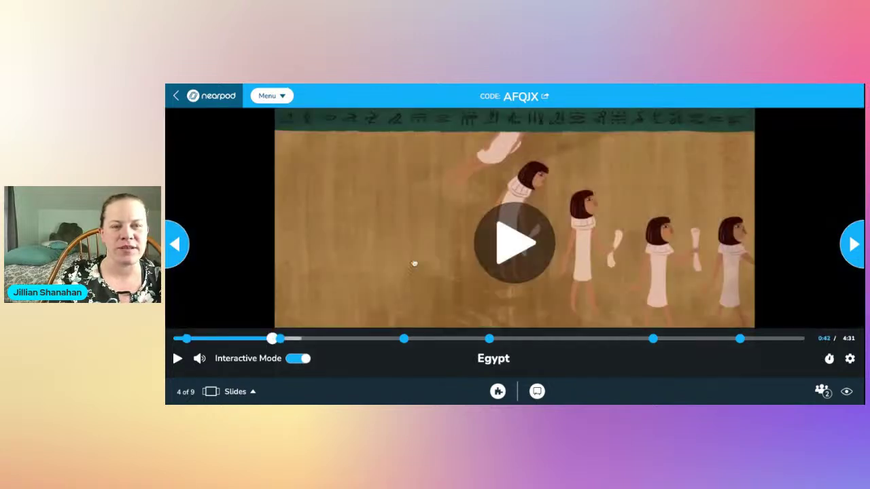
Play the Egypt video to the Book of the Dead question, review the students' answers and share the solution
{"action": "left_click", "coordinate": [524, 249]}
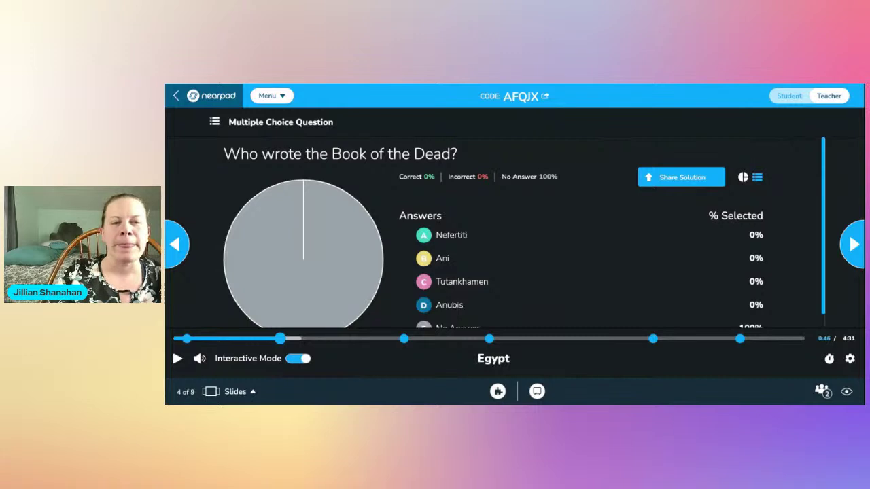
{"action": "scroll", "coordinate": [496, 231], "scroll_direction": "down", "scroll_amount": 1}
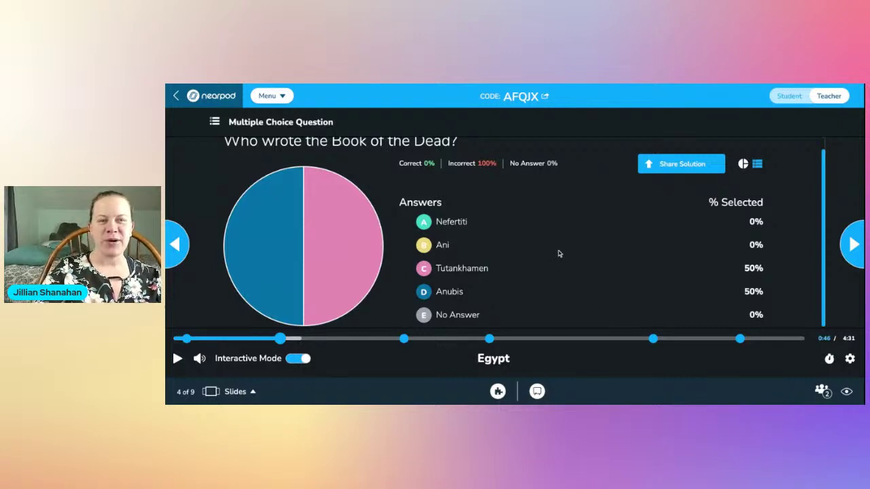
{"action": "mouse_move", "coordinate": [313, 228]}
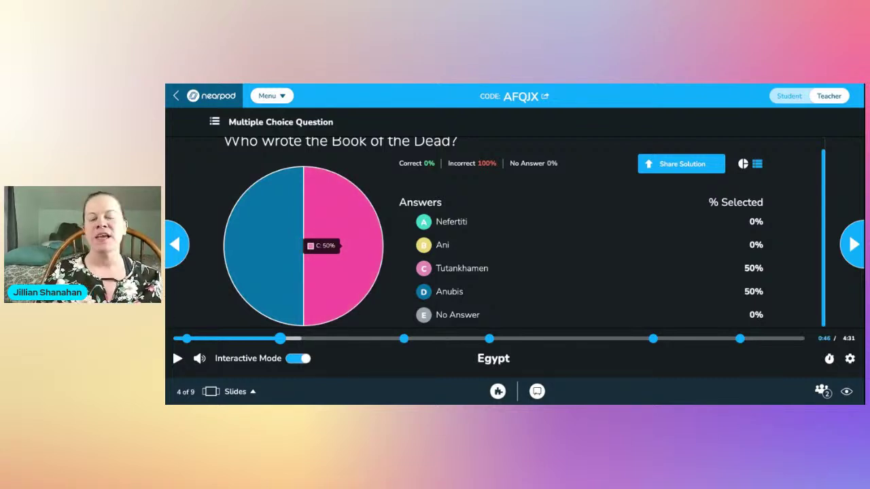
{"action": "left_click", "coordinate": [665, 170]}
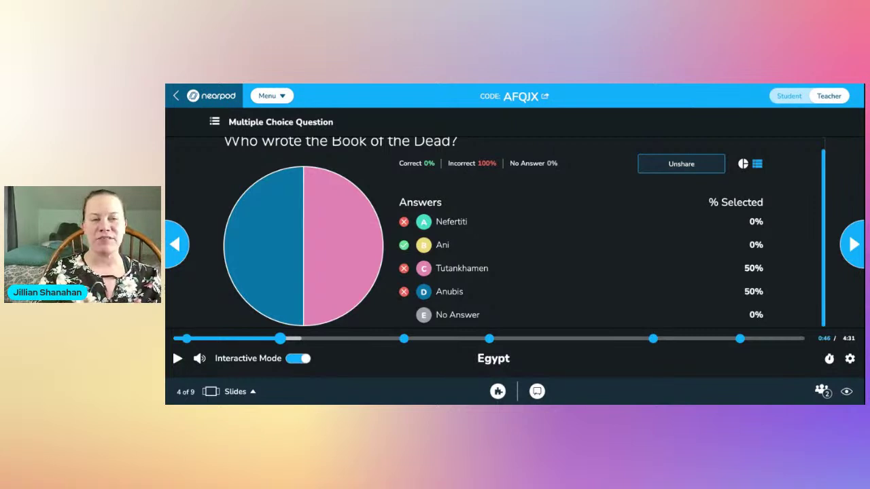
Advance the lesson to the quiz about visiting Egypt, share its results and switch to the student view
{"action": "left_click", "coordinate": [849, 244]}
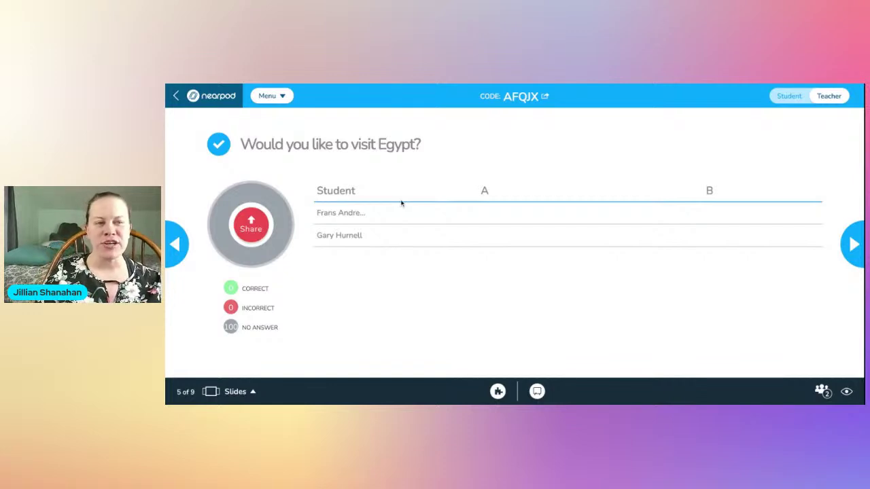
{"action": "left_click", "coordinate": [261, 232]}
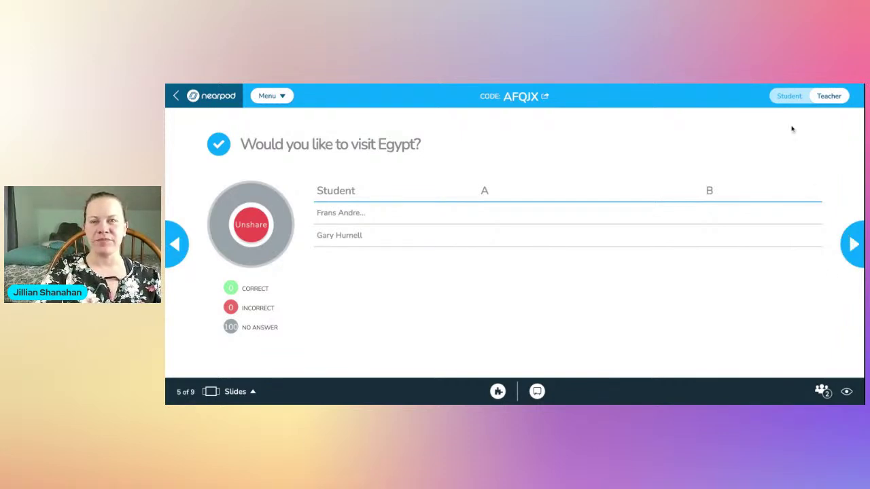
{"action": "left_click", "coordinate": [790, 97]}
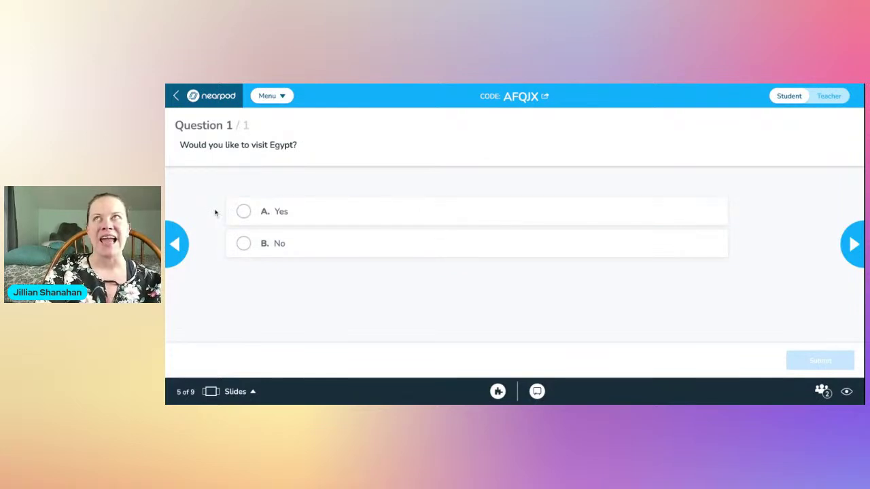
Return to the video slide, set it to Teacher plays and skip to the question about the "duat"
{"action": "left_click", "coordinate": [185, 245]}
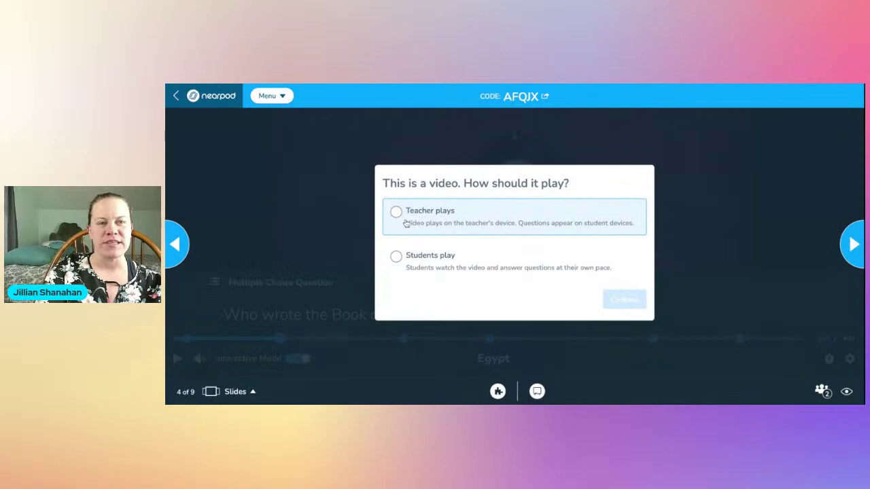
{"action": "left_click", "coordinate": [408, 223]}
{"action": "left_click", "coordinate": [625, 299]}
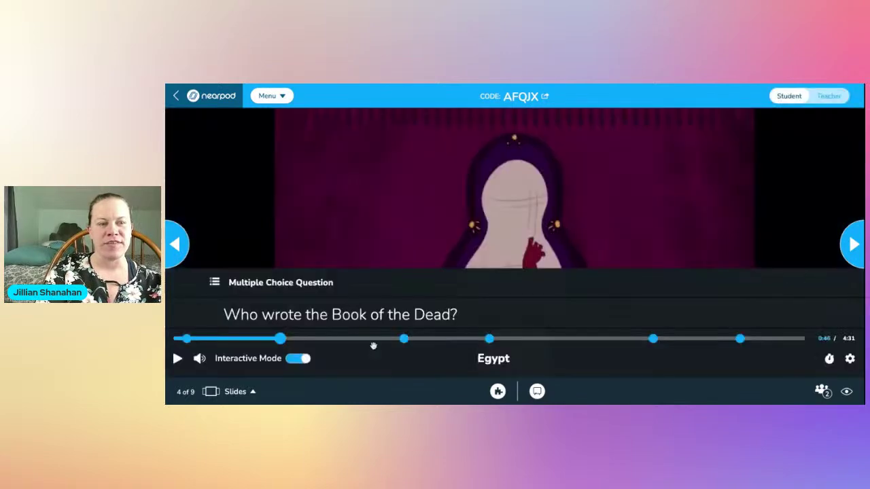
{"action": "left_click", "coordinate": [401, 338]}
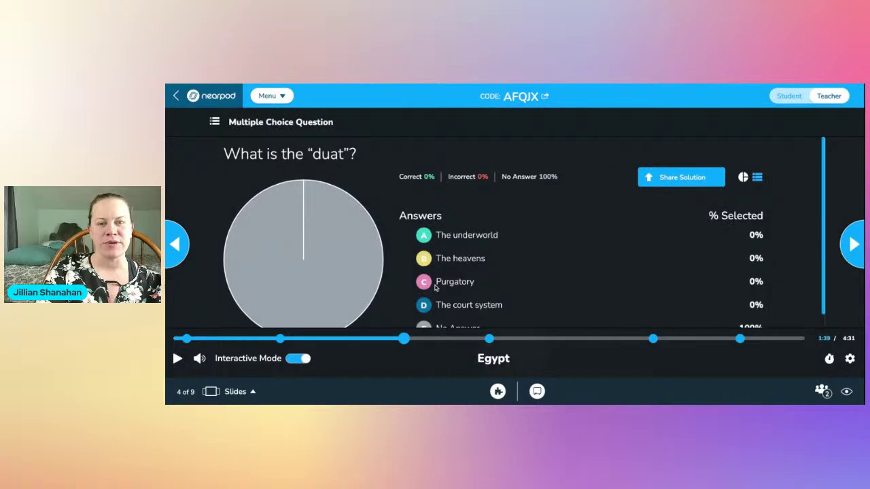
Skip the video to the question on the goddess of truth and justice and switch it to the student view
{"action": "left_click", "coordinate": [396, 338]}
{"action": "left_click", "coordinate": [398, 338]}
{"action": "left_click", "coordinate": [479, 338]}
{"action": "left_click", "coordinate": [516, 289]}
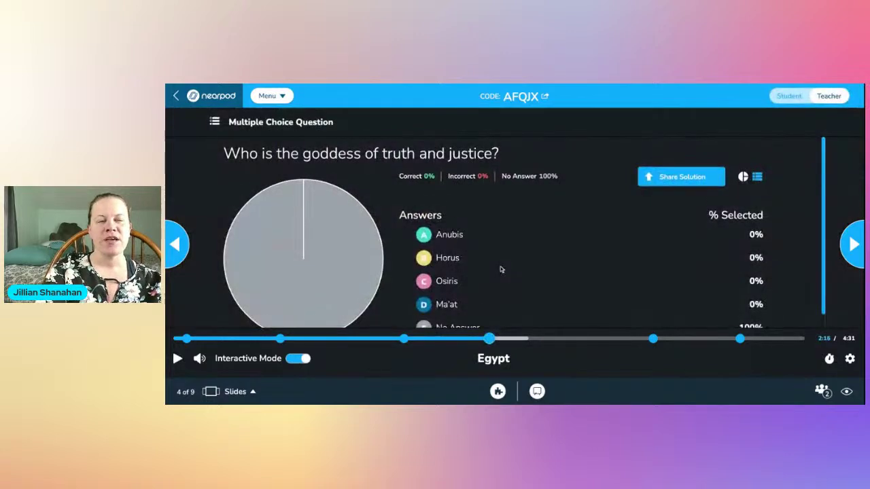
{"action": "scroll", "coordinate": [500, 266], "scroll_direction": "down", "scroll_amount": 1}
{"action": "scroll", "coordinate": [500, 269], "scroll_direction": "up", "scroll_amount": 1}
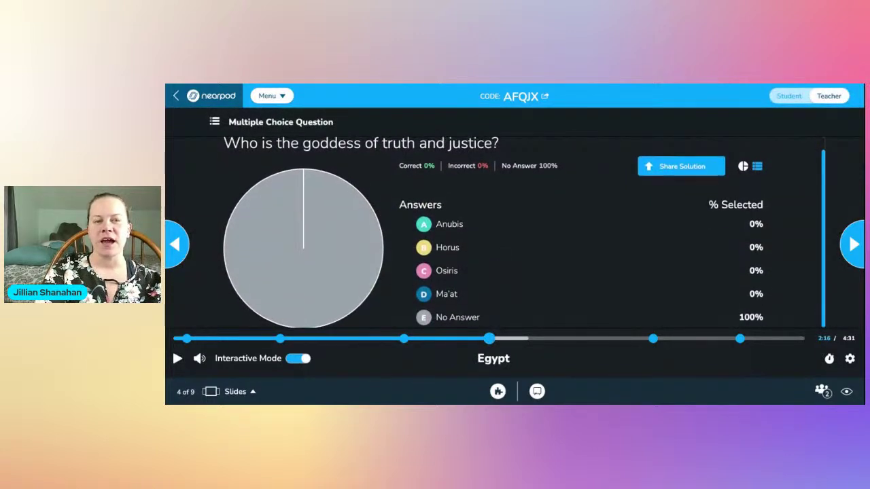
{"action": "left_click", "coordinate": [796, 97]}
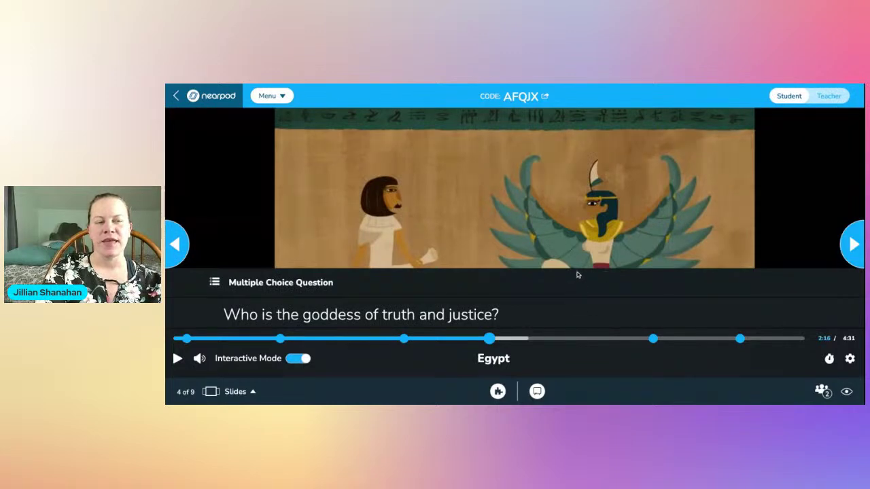
Advance the lesson to the "Draw a pyramid." activity and switch to the teacher view of student drawings
{"action": "left_click", "coordinate": [854, 243]}
{"action": "left_click", "coordinate": [854, 243]}
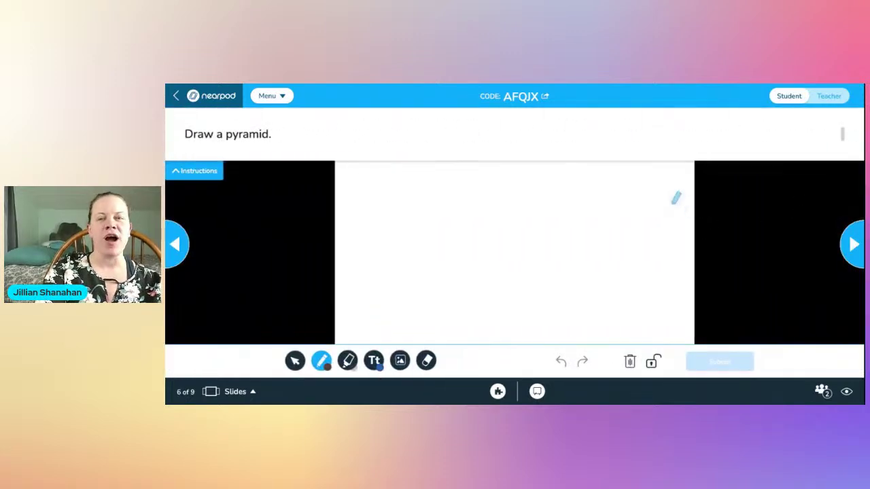
{"action": "left_click", "coordinate": [819, 100]}
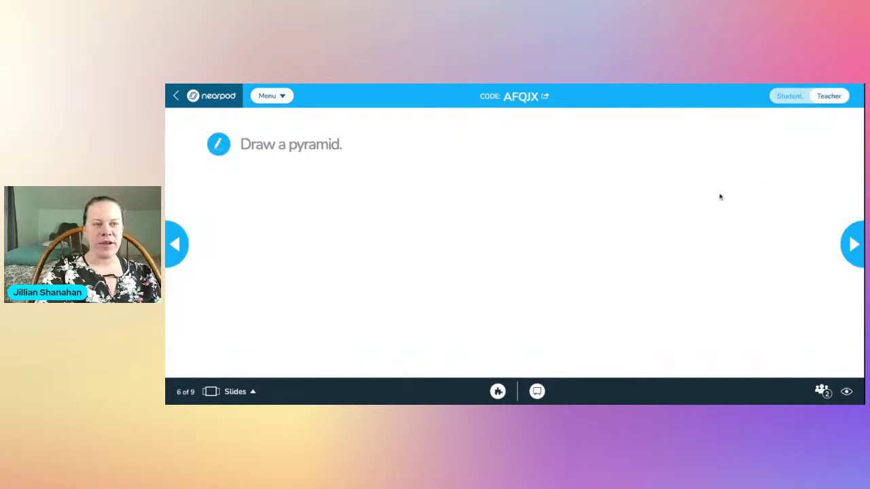
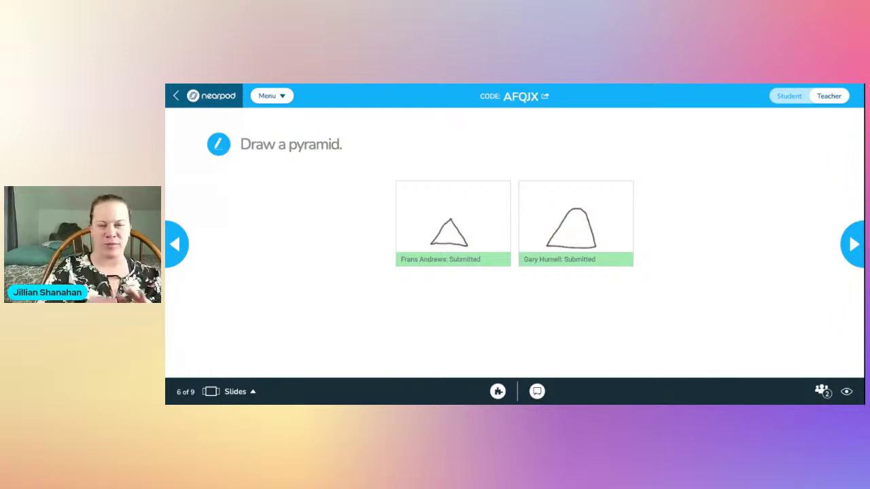
Advance the lesson to the Fill in the blanks activity, check its correct answers and return to the classroom results
{"action": "left_click", "coordinate": [854, 242]}
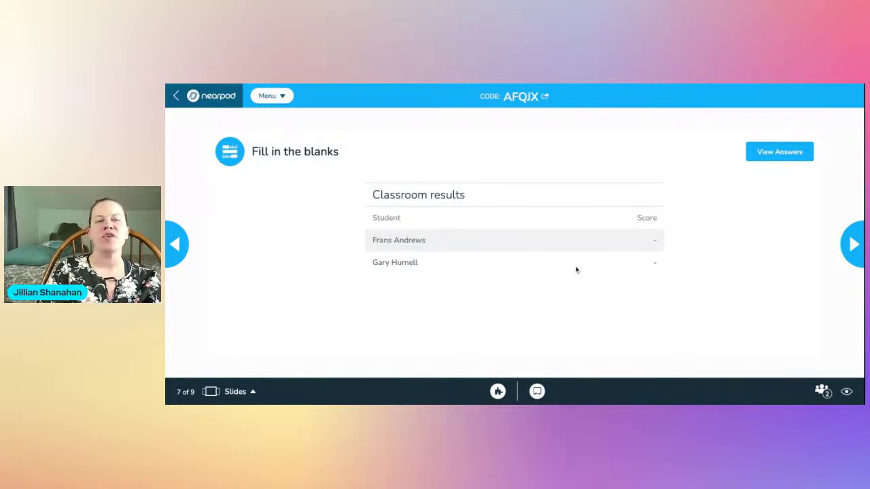
{"action": "left_click", "coordinate": [782, 151]}
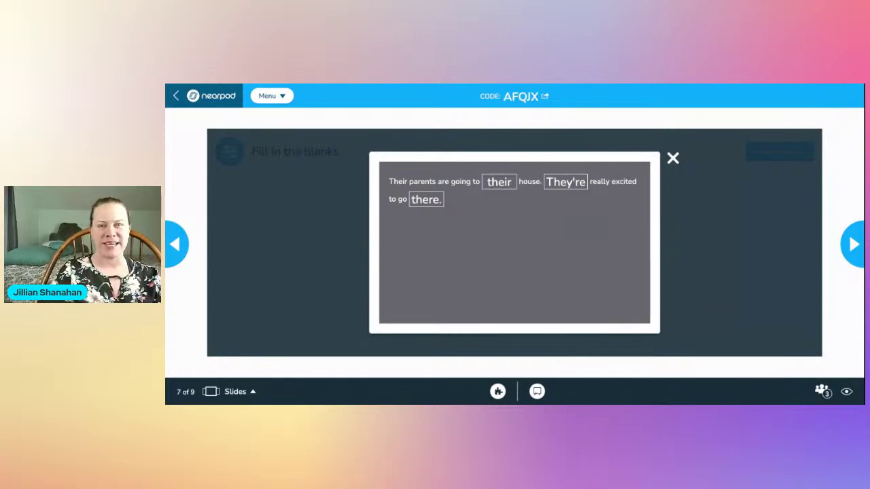
{"action": "left_click", "coordinate": [672, 160]}
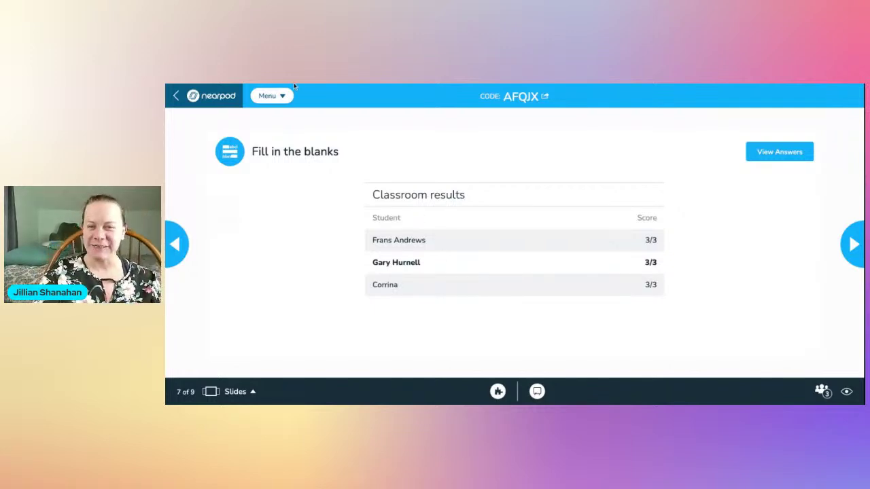
Advance the lesson to the Egypt Brainstorm collaboration board and collapse its instructions
{"action": "left_click", "coordinate": [853, 246]}
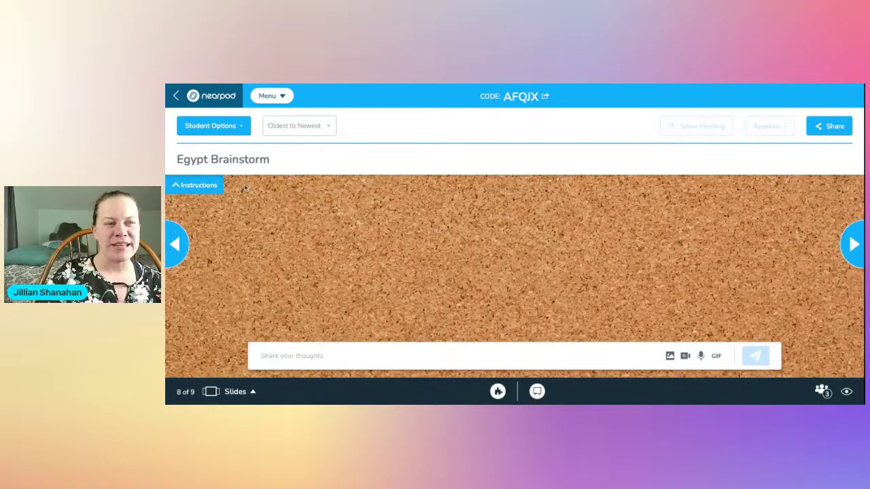
{"action": "left_click", "coordinate": [206, 186]}
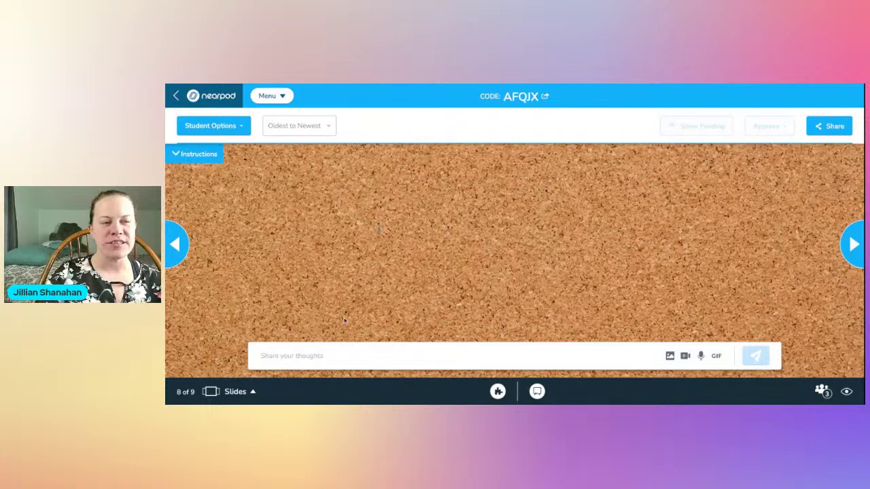
{"action": "left_click", "coordinate": [204, 157]}
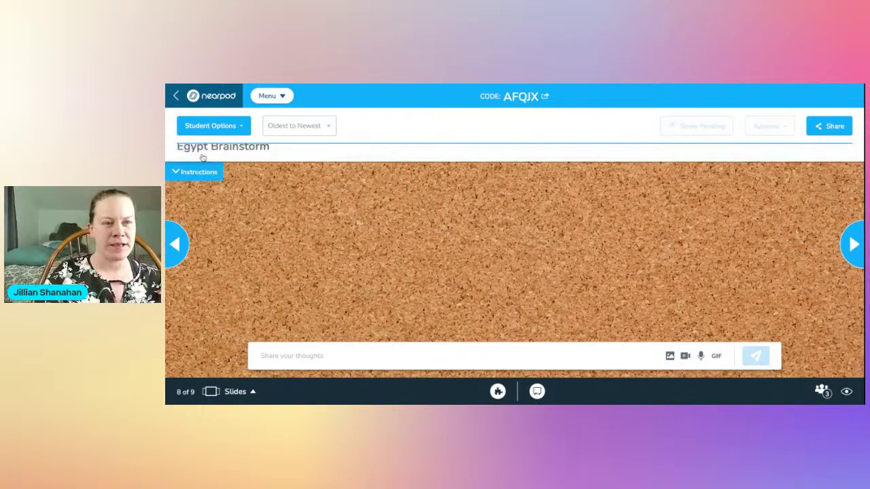
{"action": "left_click", "coordinate": [211, 188]}
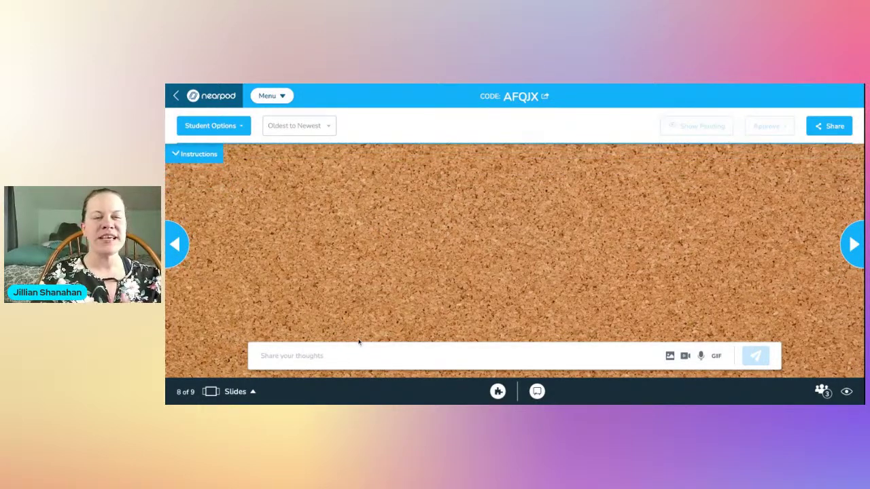
Post the text "egypt" on the Egypt Brainstorm board
{"action": "left_click", "coordinate": [354, 359]}
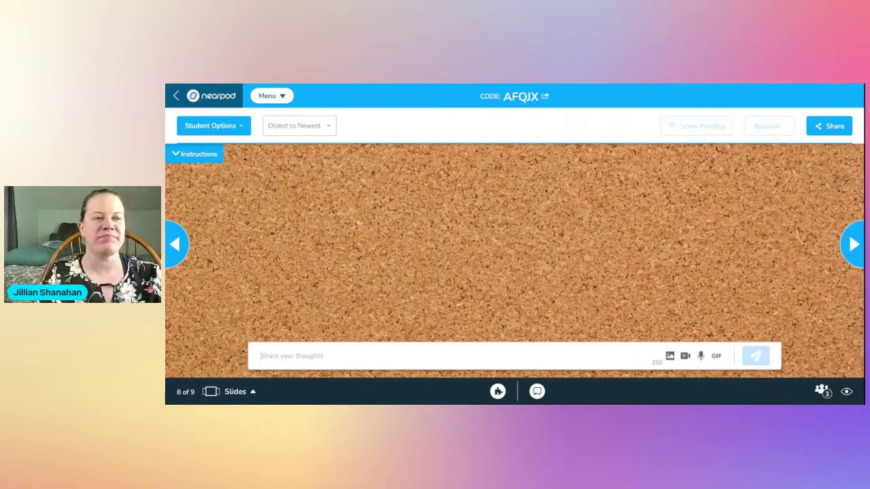
{"action": "type", "text": "test"}
{"action": "key", "text": "Return"}
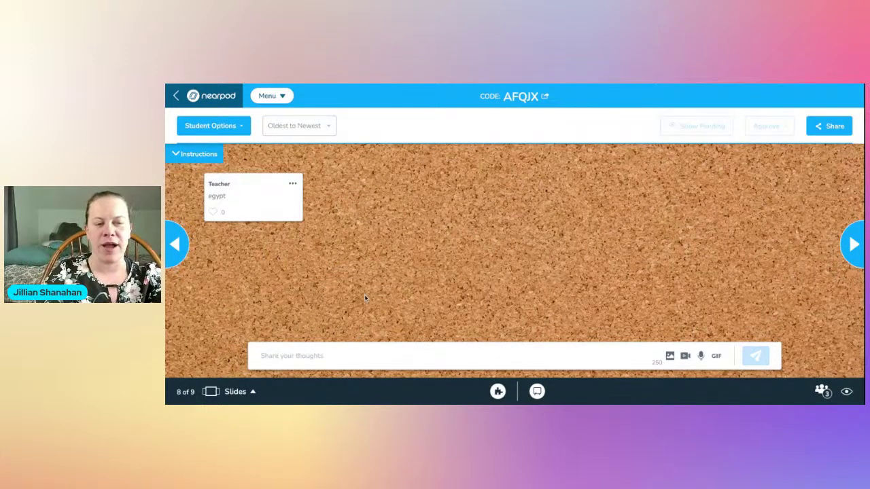
Search Google images for "pyramids of egypt" and attach a picture of two pyramids to a new board post
{"action": "left_click", "coordinate": [671, 356]}
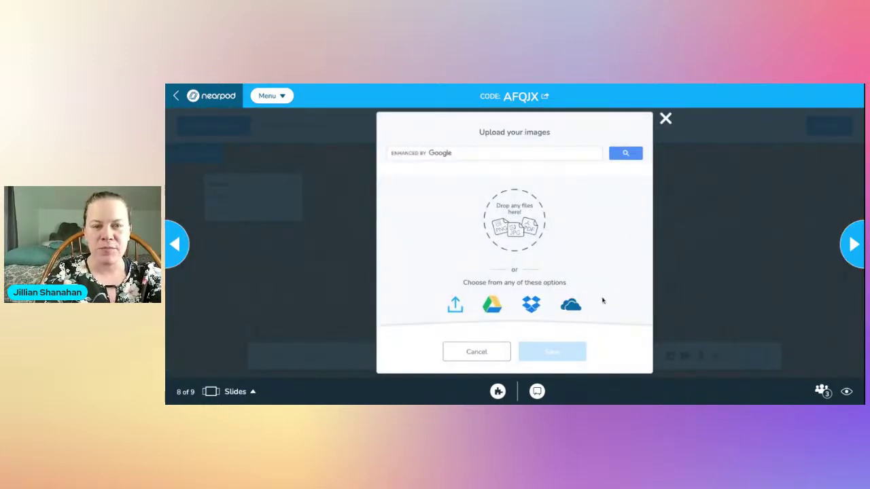
{"action": "left_click", "coordinate": [512, 153]}
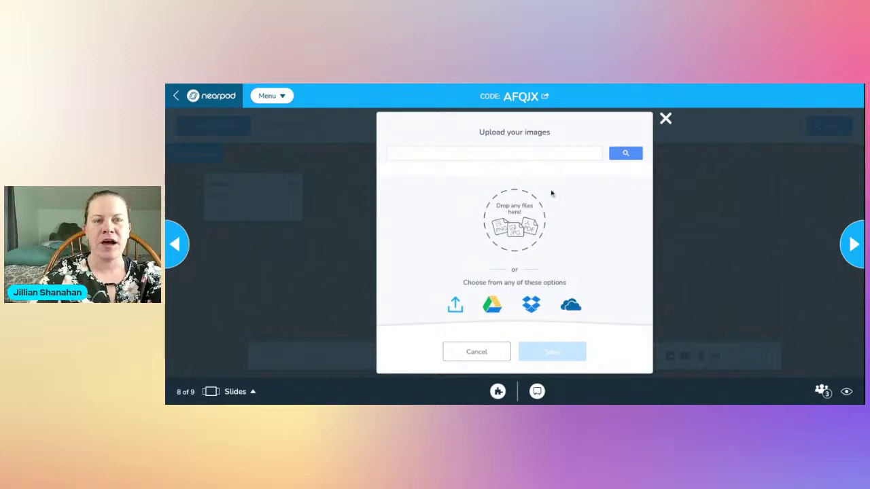
{"action": "type", "text": "pyr"}
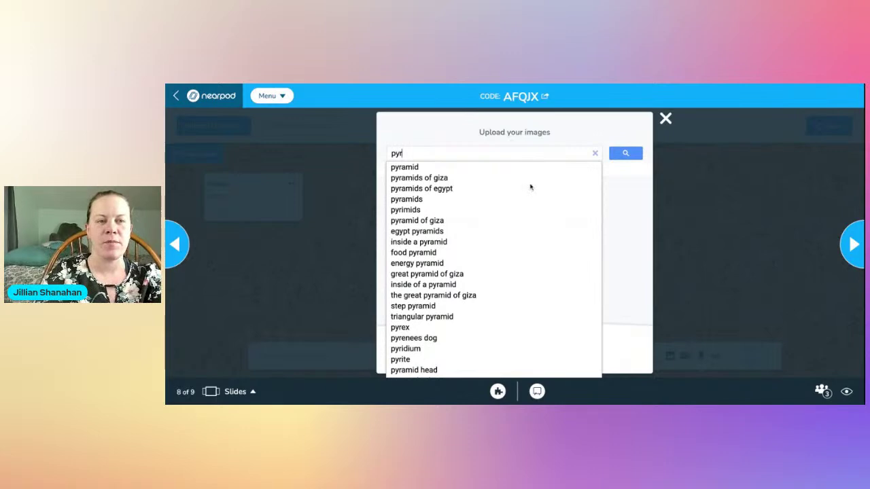
{"action": "left_click", "coordinate": [452, 189]}
{"action": "left_click", "coordinate": [624, 153]}
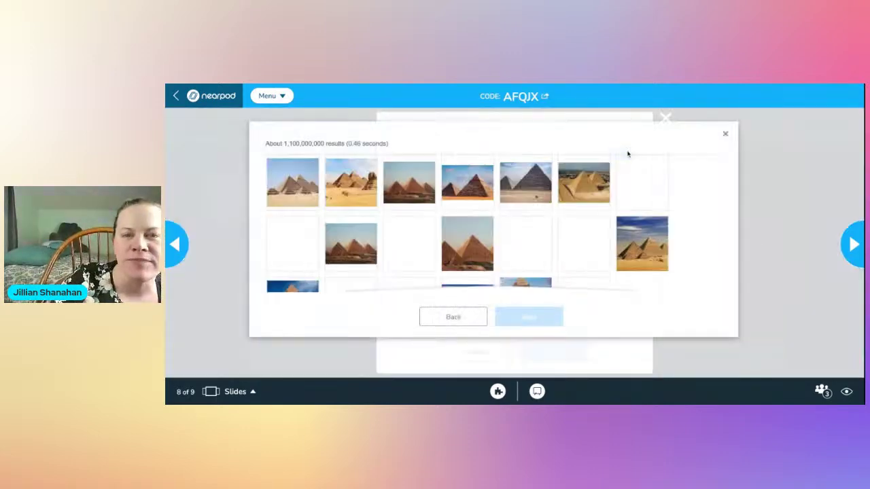
{"action": "left_click", "coordinate": [467, 185]}
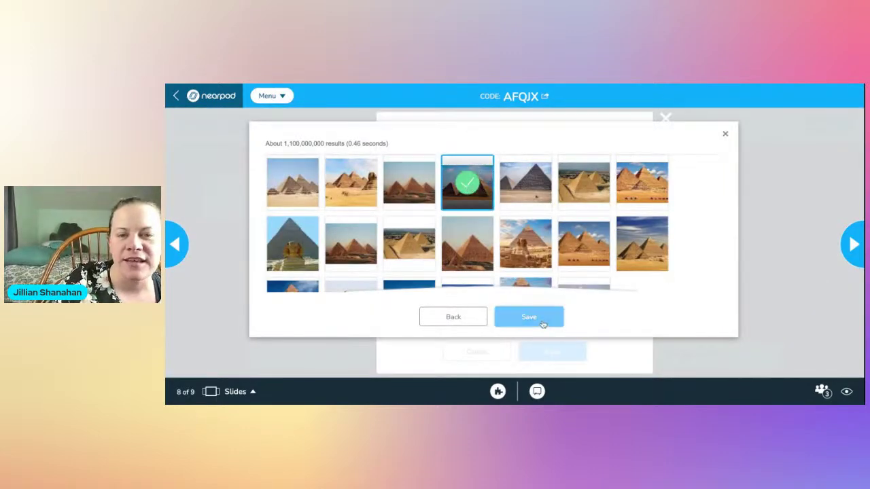
{"action": "left_click", "coordinate": [542, 322]}
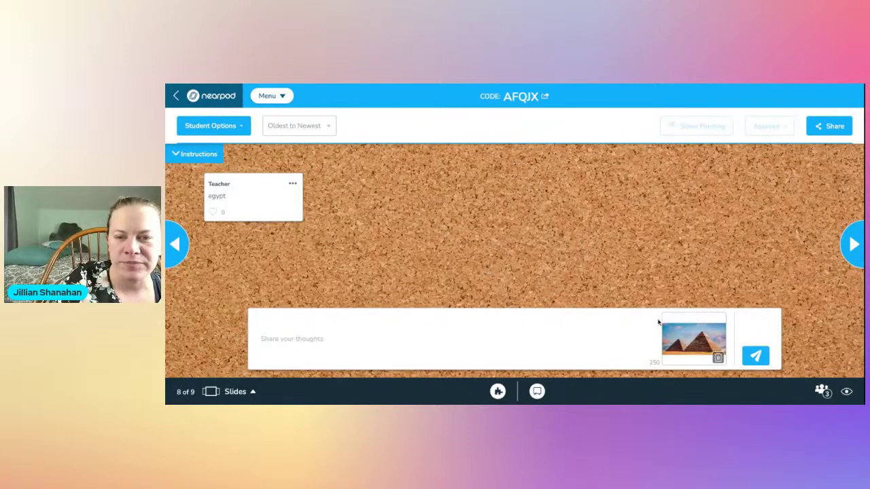
Post the pyramid picture with the text "pyramids!" and like the two student posts on the board
{"action": "left_click", "coordinate": [529, 339]}
{"action": "type", "text": "pyramids!"}
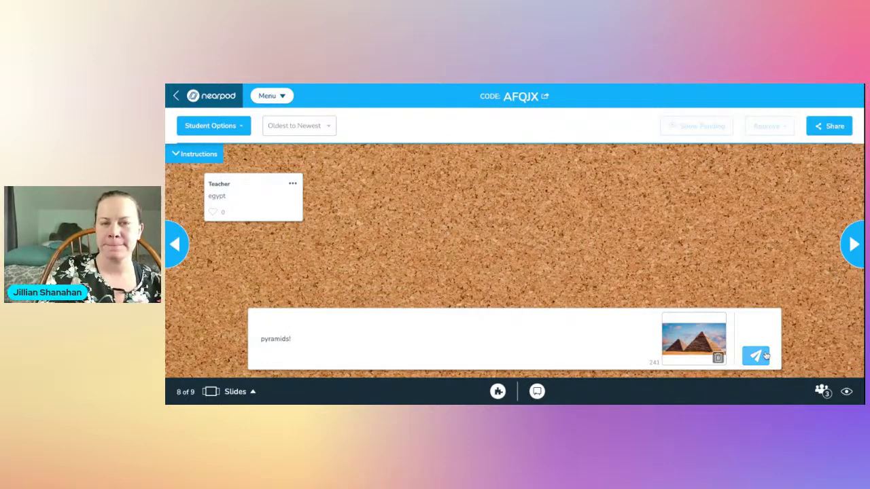
{"action": "left_click", "coordinate": [756, 355]}
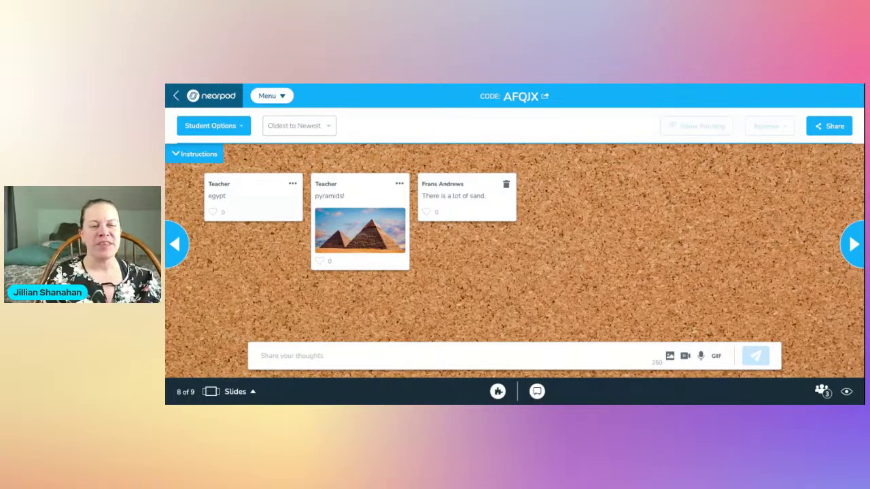
{"action": "left_click", "coordinate": [426, 212]}
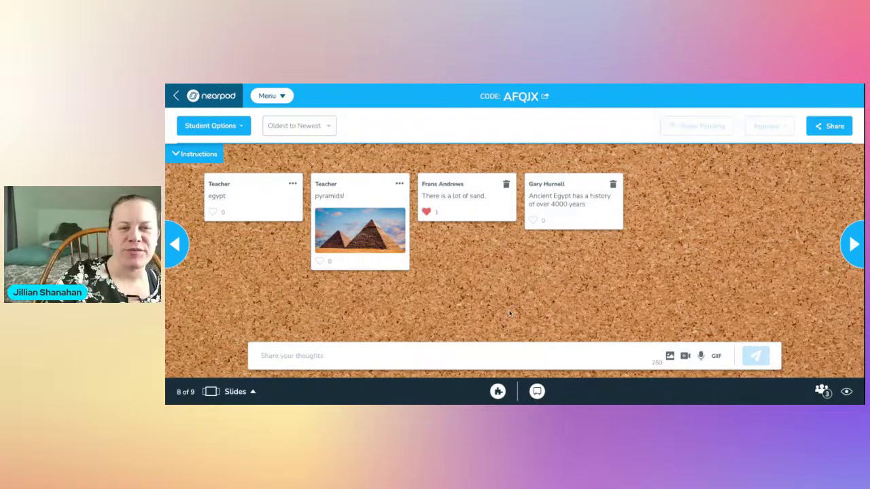
{"action": "left_click", "coordinate": [533, 220]}
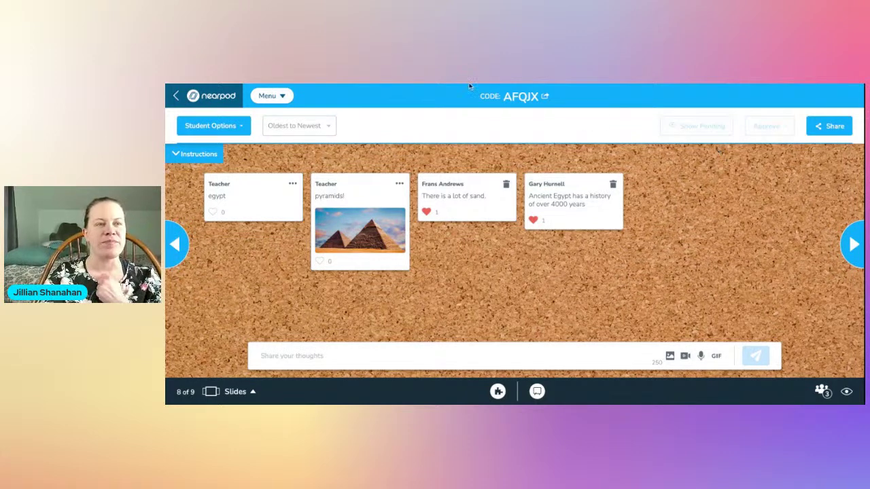
Allow students to see names and edit responses on the collaboration board, and switch approval of student posts on and back off
{"action": "left_click", "coordinate": [239, 128]}
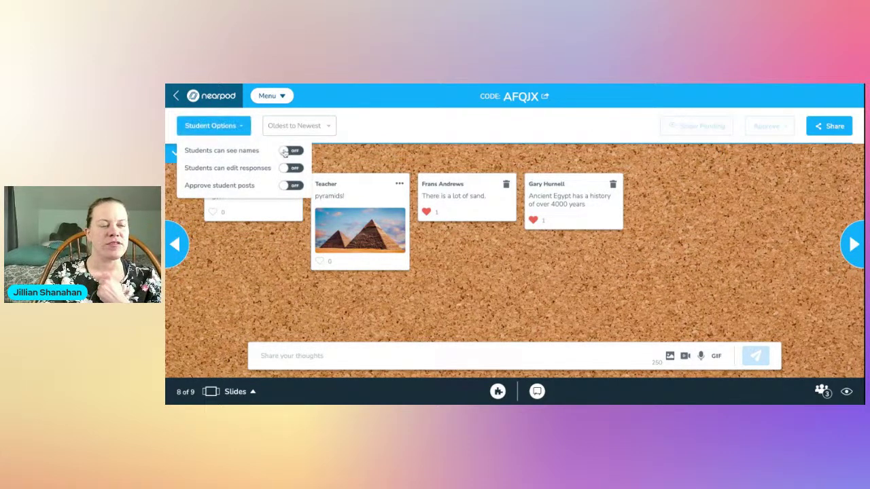
{"action": "left_click", "coordinate": [285, 152]}
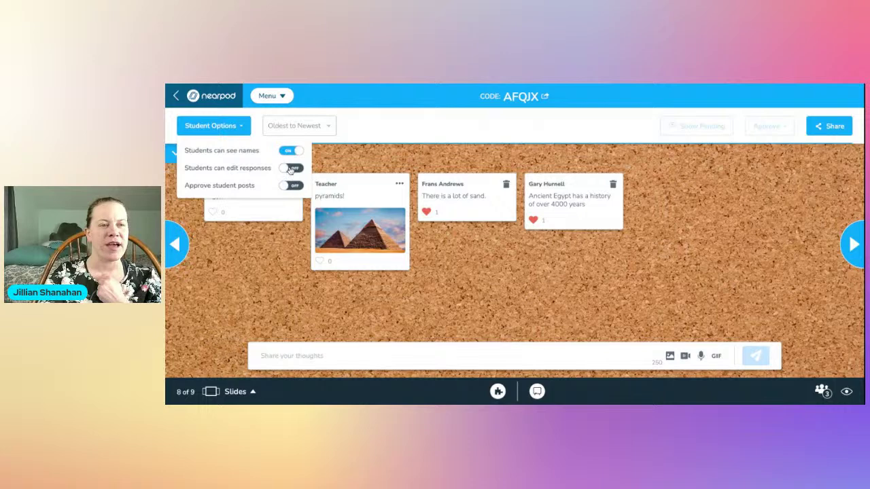
{"action": "left_click", "coordinate": [290, 170]}
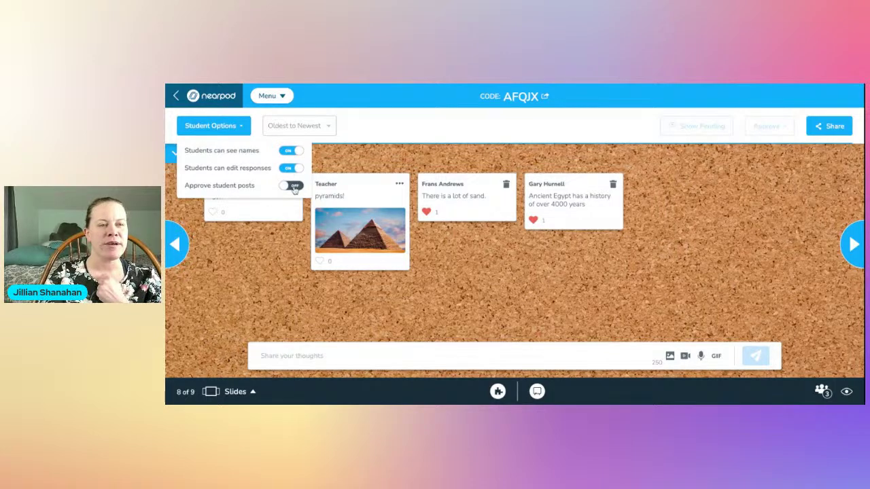
{"action": "left_click", "coordinate": [293, 188]}
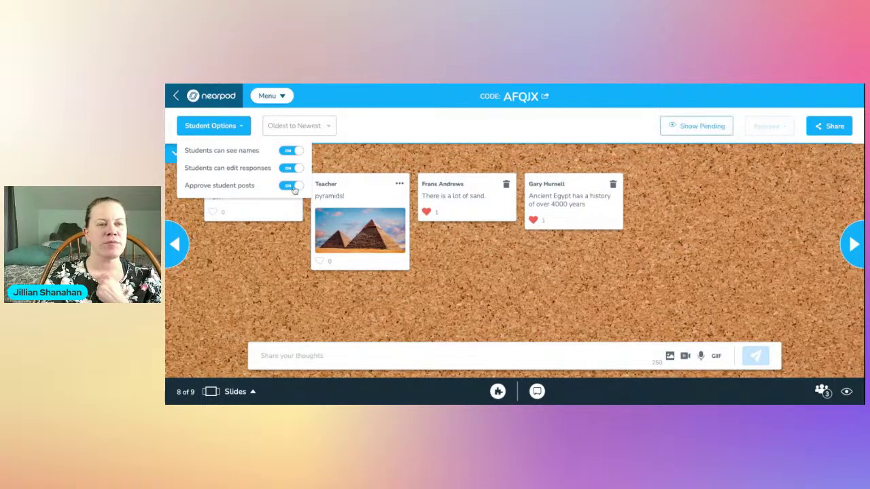
{"action": "left_click", "coordinate": [293, 188]}
{"action": "left_click", "coordinate": [544, 265]}
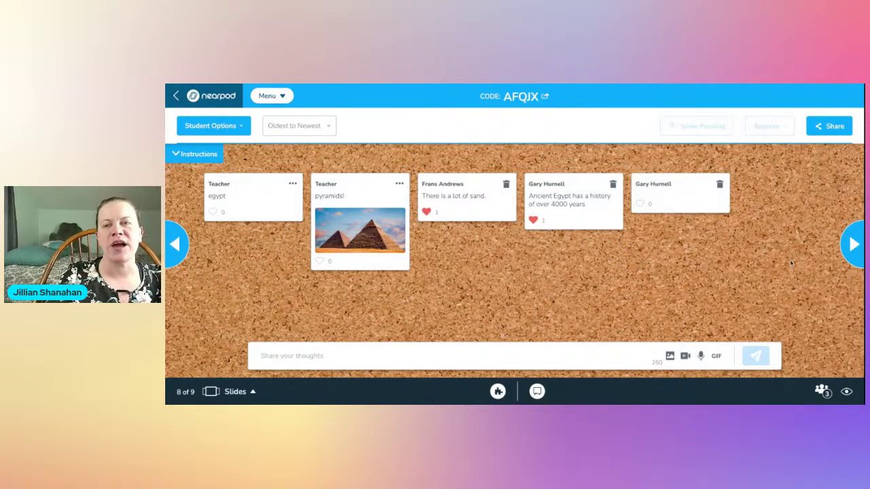
Advance the lesson to the poll "Would you like to go to Egypt?", preview it in the student view and return to the teacher view
{"action": "left_click", "coordinate": [852, 249]}
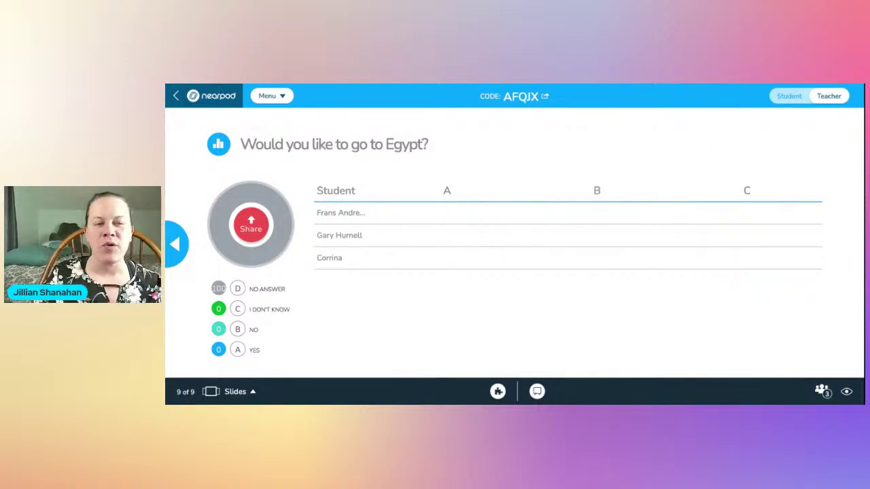
{"action": "left_click", "coordinate": [789, 96]}
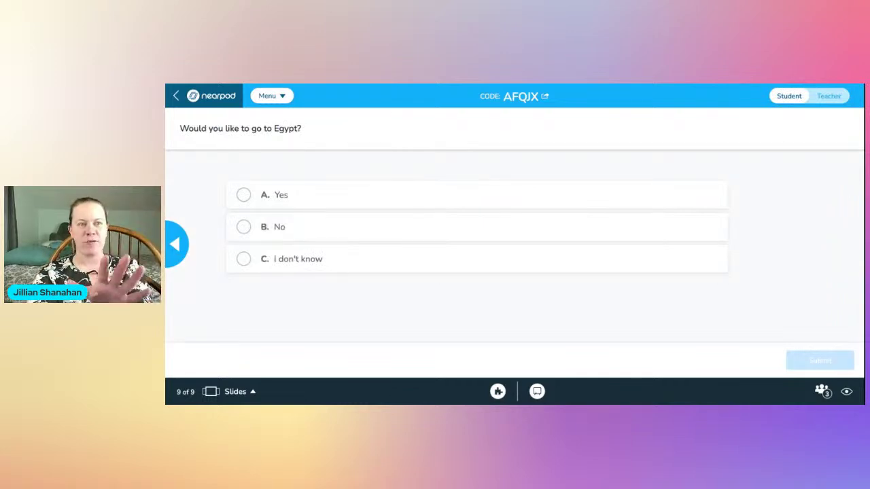
{"action": "left_click", "coordinate": [831, 97]}
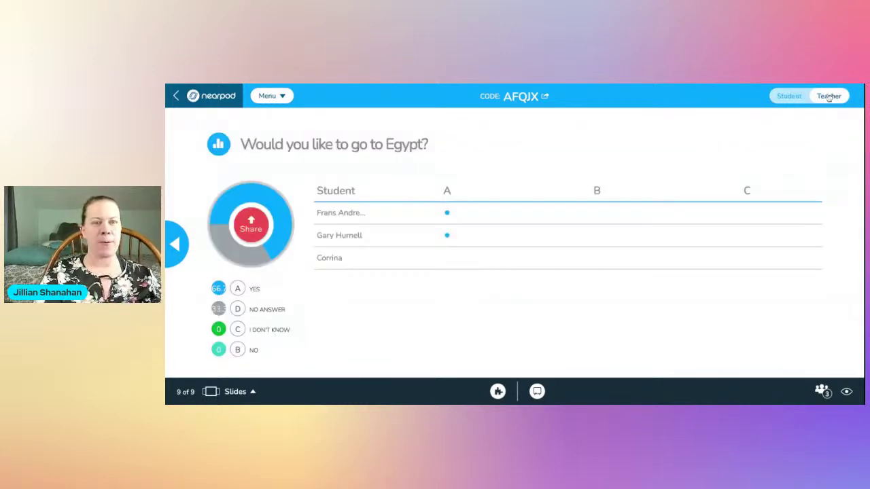